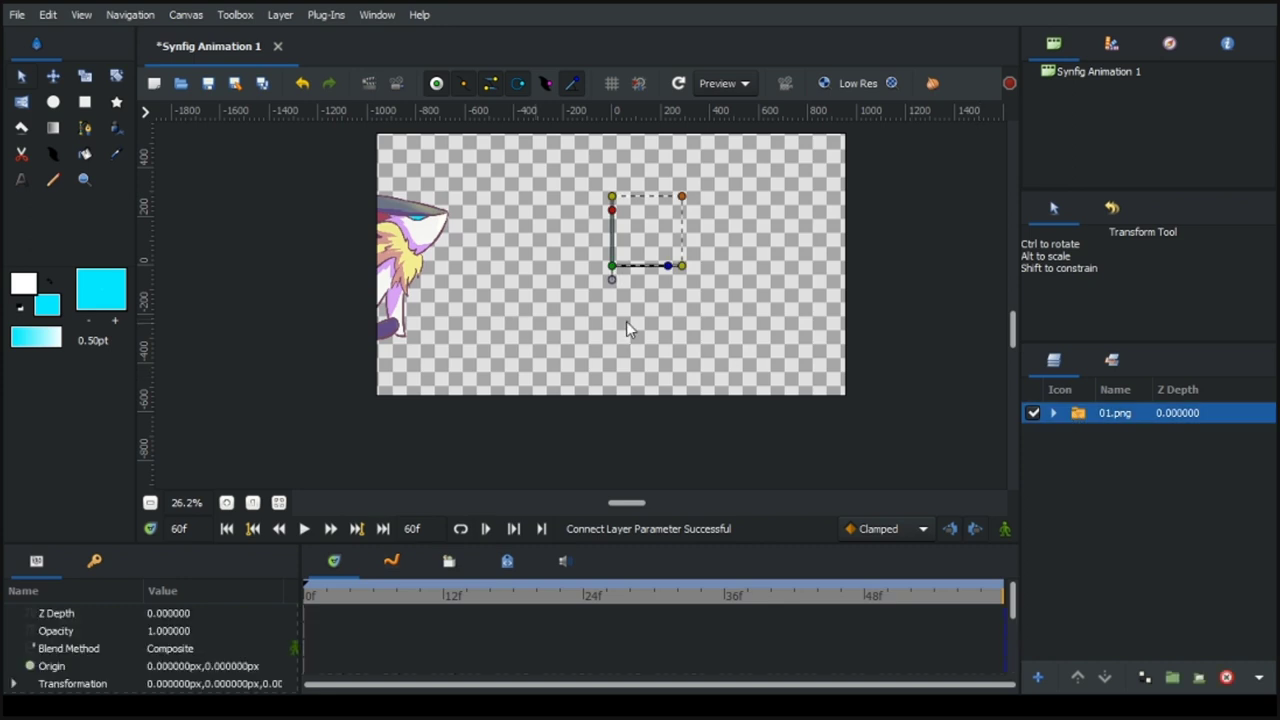
Move the 01.png sequence to an offset of about 855 px, -52 px so the character sits inside the canvas.
{"action": "left_click_drag", "start_coordinate": [612, 266], "coordinate": [822, 287]}
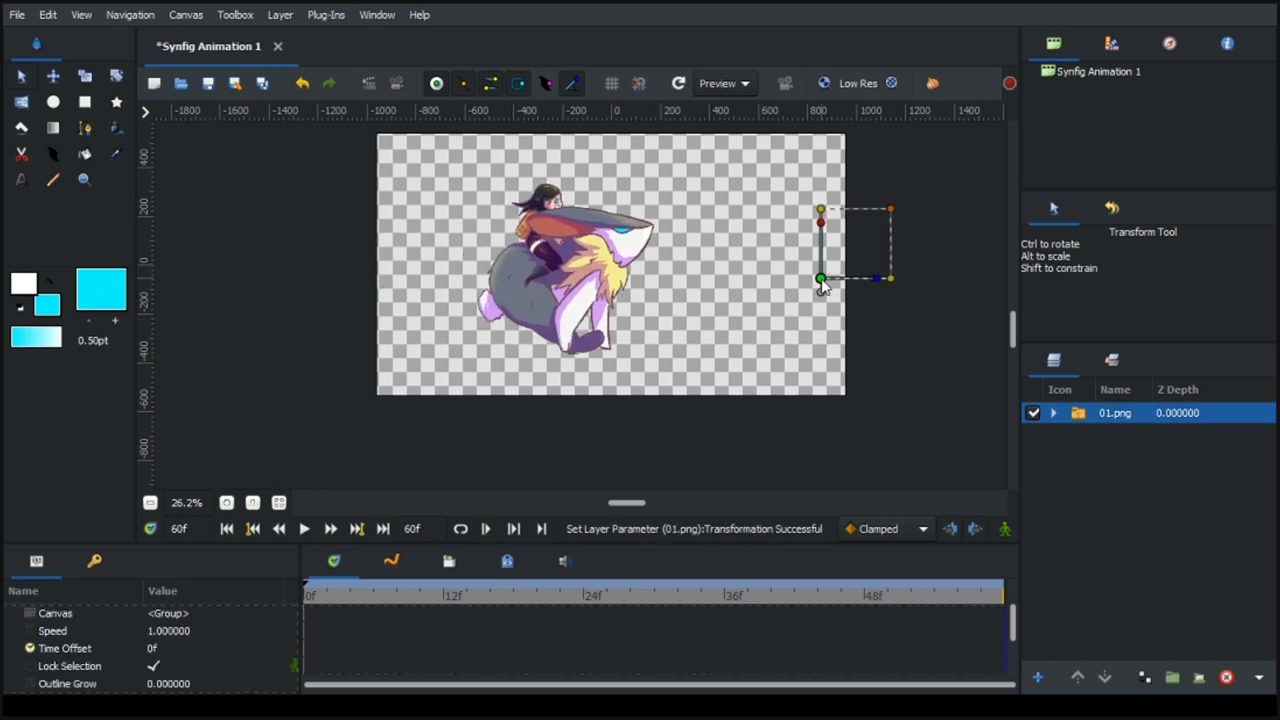
{"action": "scroll", "coordinate": [600, 640], "scroll_direction": "up", "scroll_amount": 2}
{"action": "scroll", "coordinate": [600, 640], "scroll_direction": "down", "scroll_amount": 4}
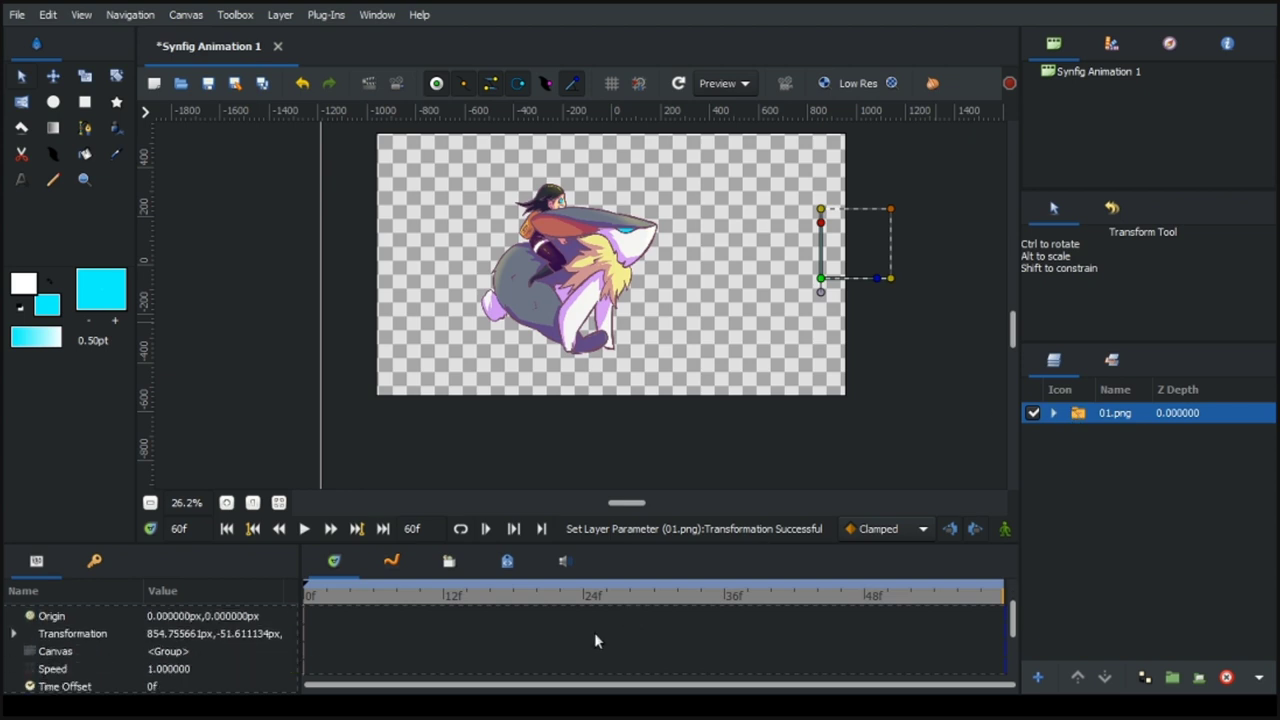
Step through the 01.png sequence one frame at a time from frame 0 to frame 5.
{"action": "left_click", "coordinate": [308, 598]}
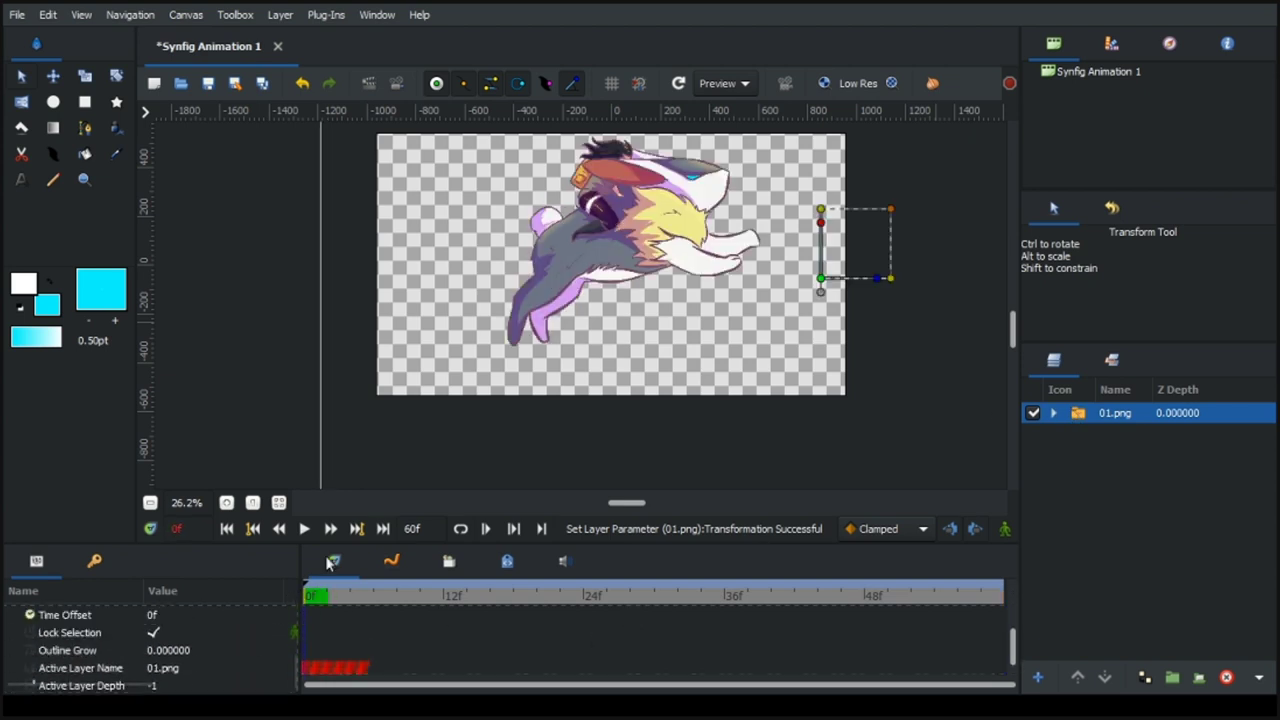
{"action": "left_click", "coordinate": [331, 529]}
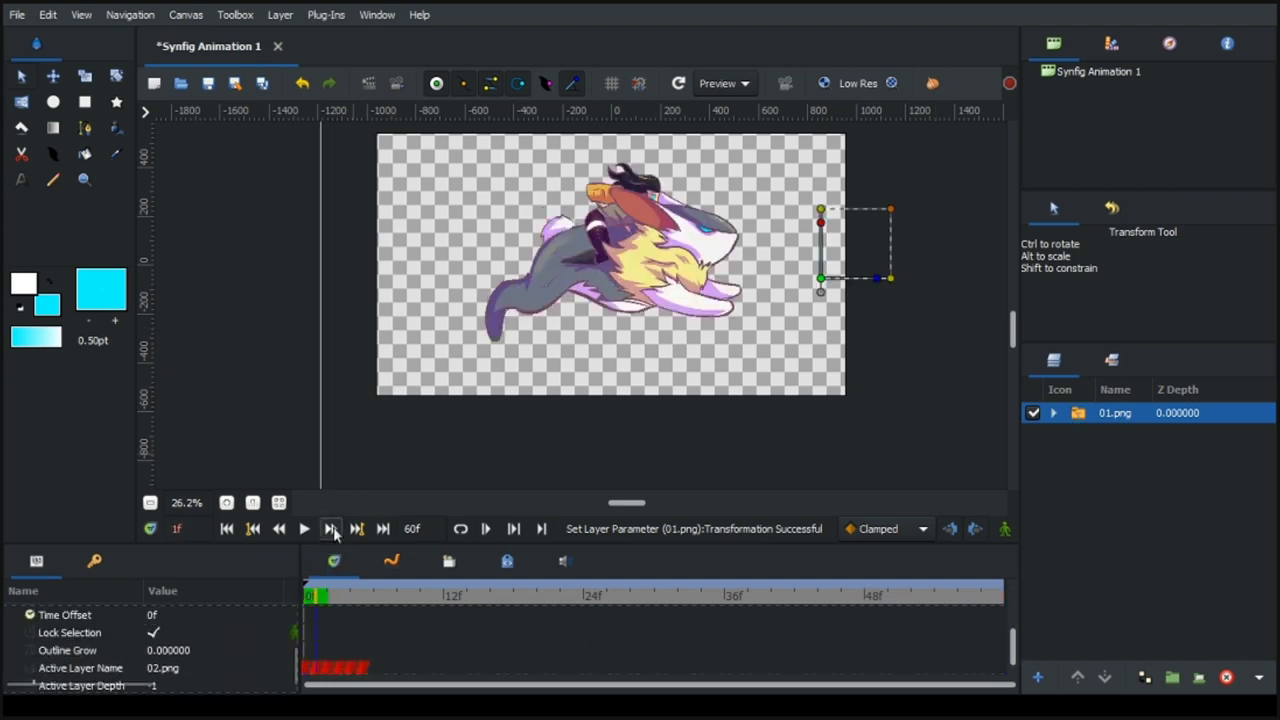
{"action": "left_click", "coordinate": [331, 529]}
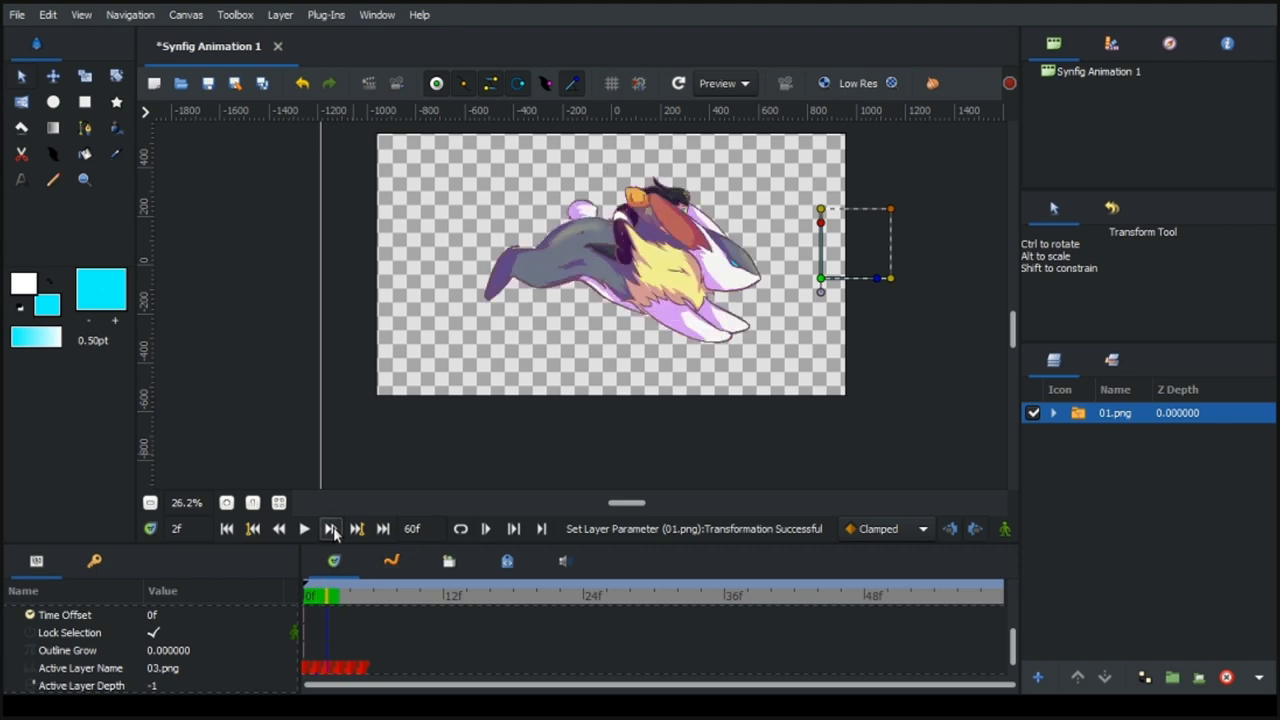
{"action": "left_click", "coordinate": [331, 529]}
{"action": "left_click", "coordinate": [331, 529]}
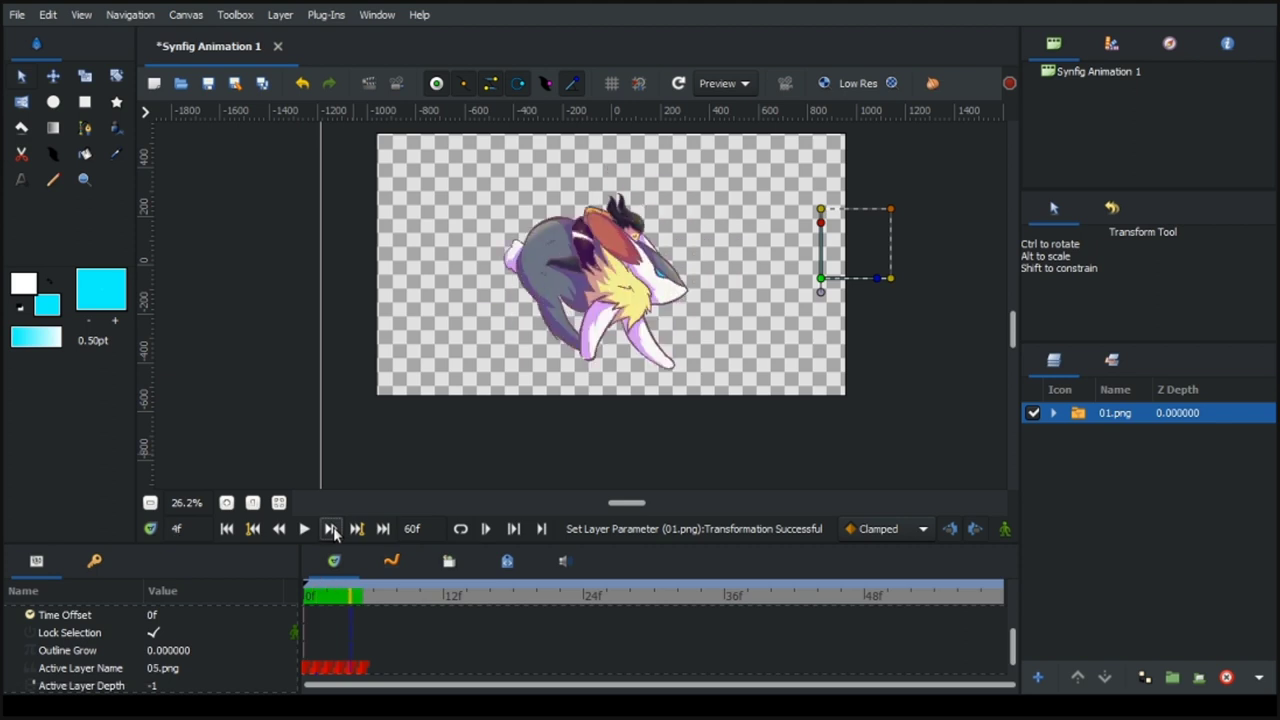
{"action": "left_click", "coordinate": [331, 529]}
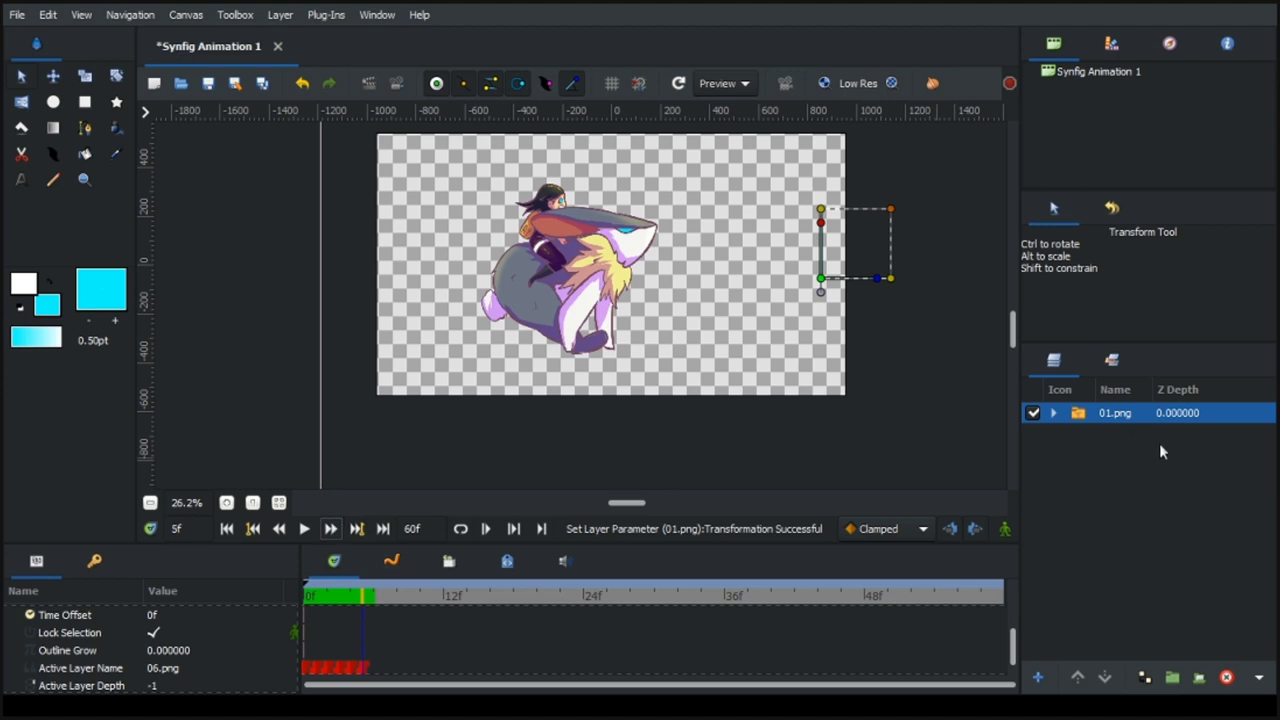
Play the animation twice from frame 0 to check how the image sequence runs.
{"action": "left_click", "coordinate": [308, 595]}
{"action": "left_click", "coordinate": [304, 530]}
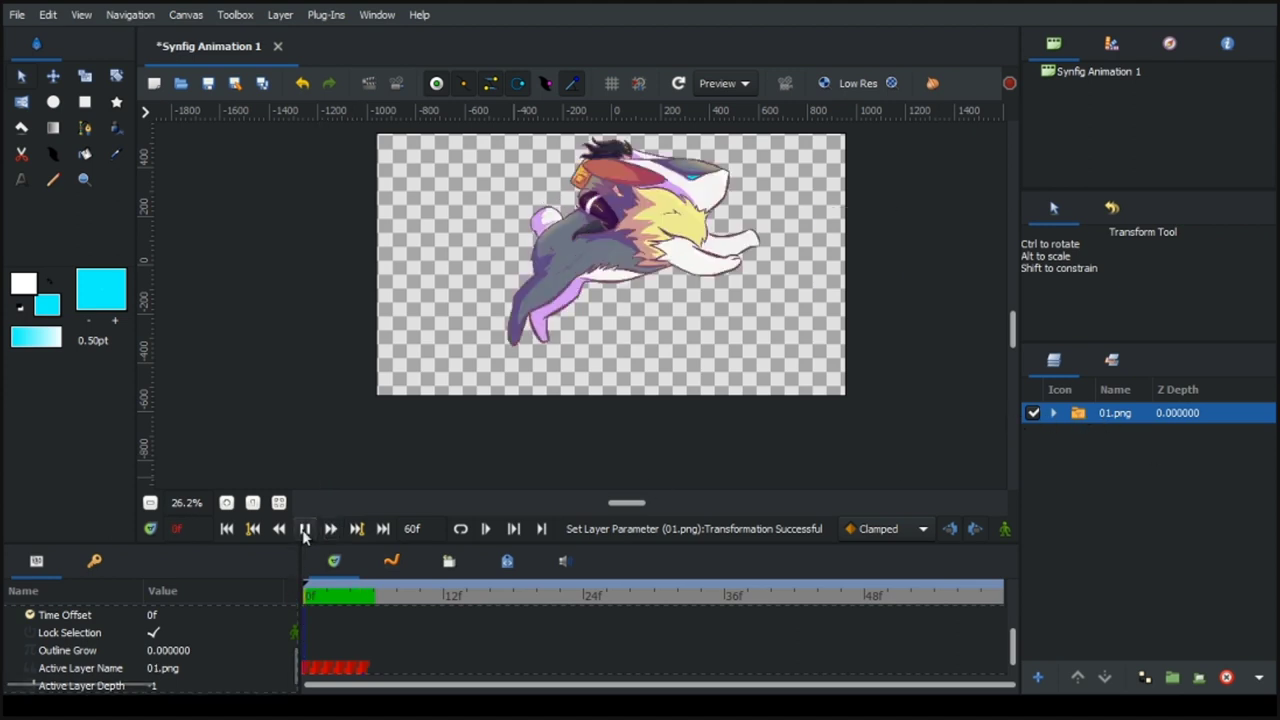
{"action": "left_click", "coordinate": [304, 530]}
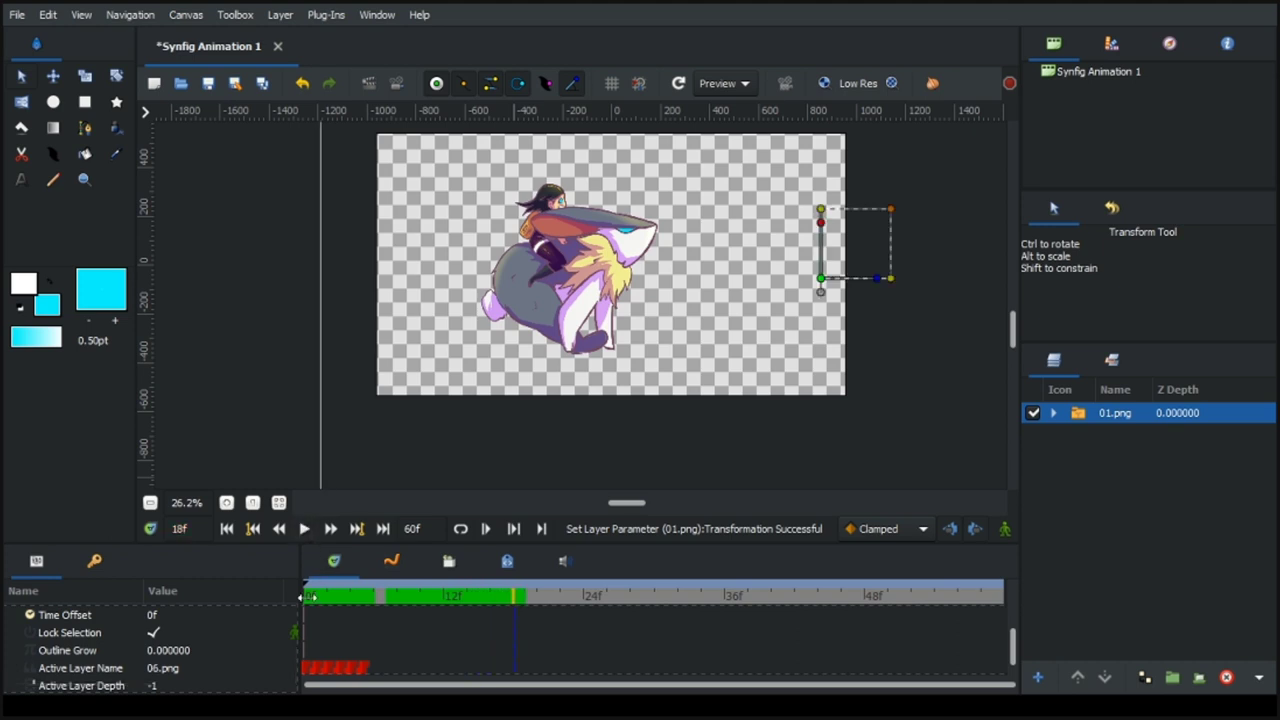
{"action": "left_click_drag", "start_coordinate": [300, 595], "coordinate": [288, 595]}
{"action": "left_click", "coordinate": [291, 597]}
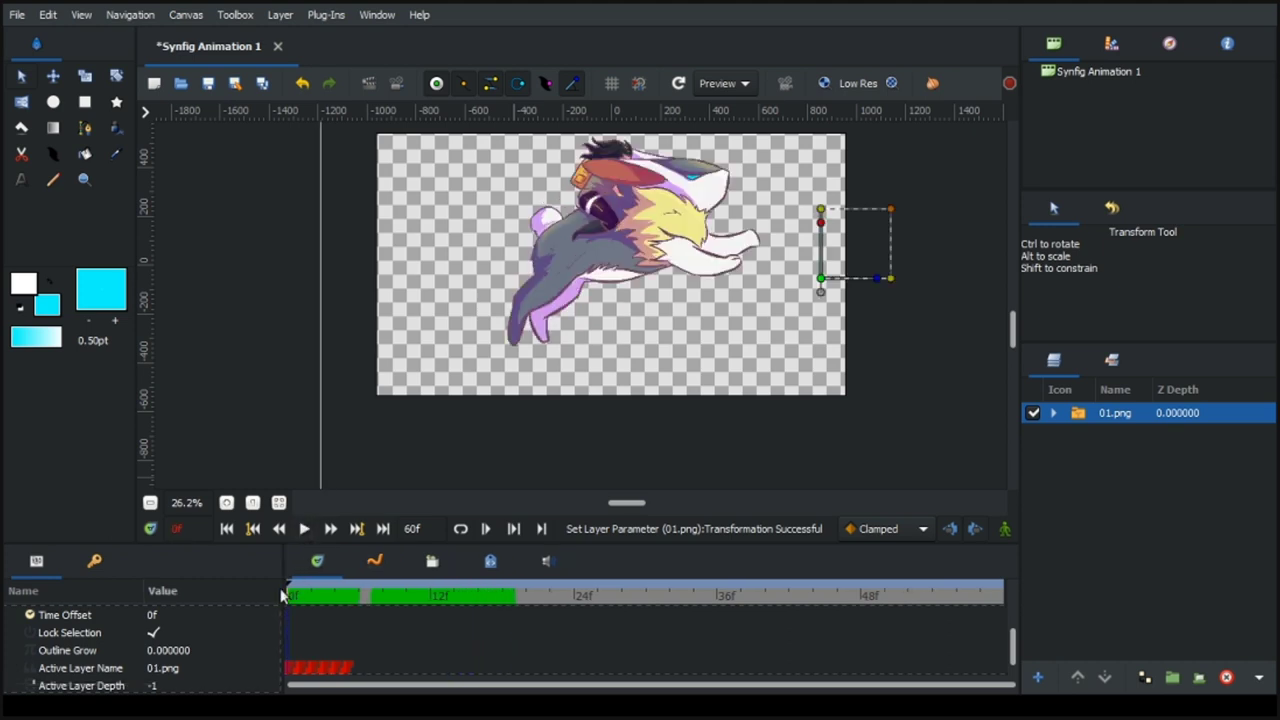
{"action": "left_click", "coordinate": [304, 530]}
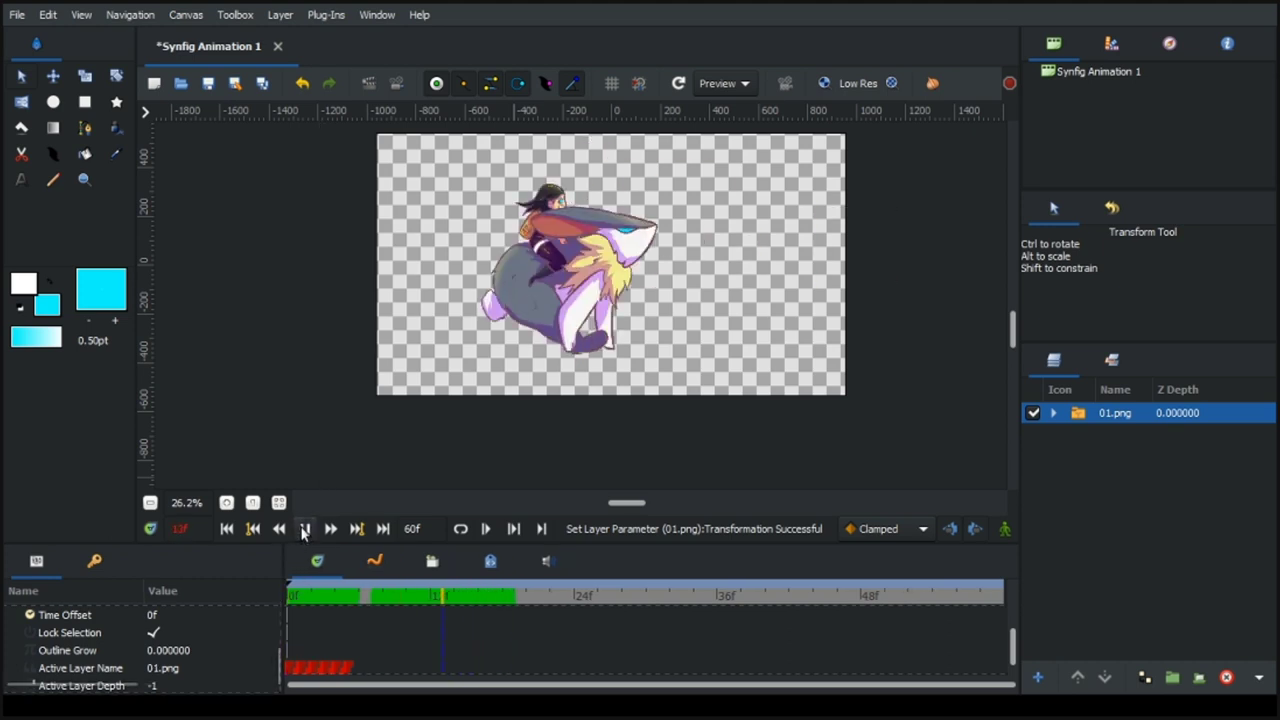
{"action": "left_click", "coordinate": [304, 530]}
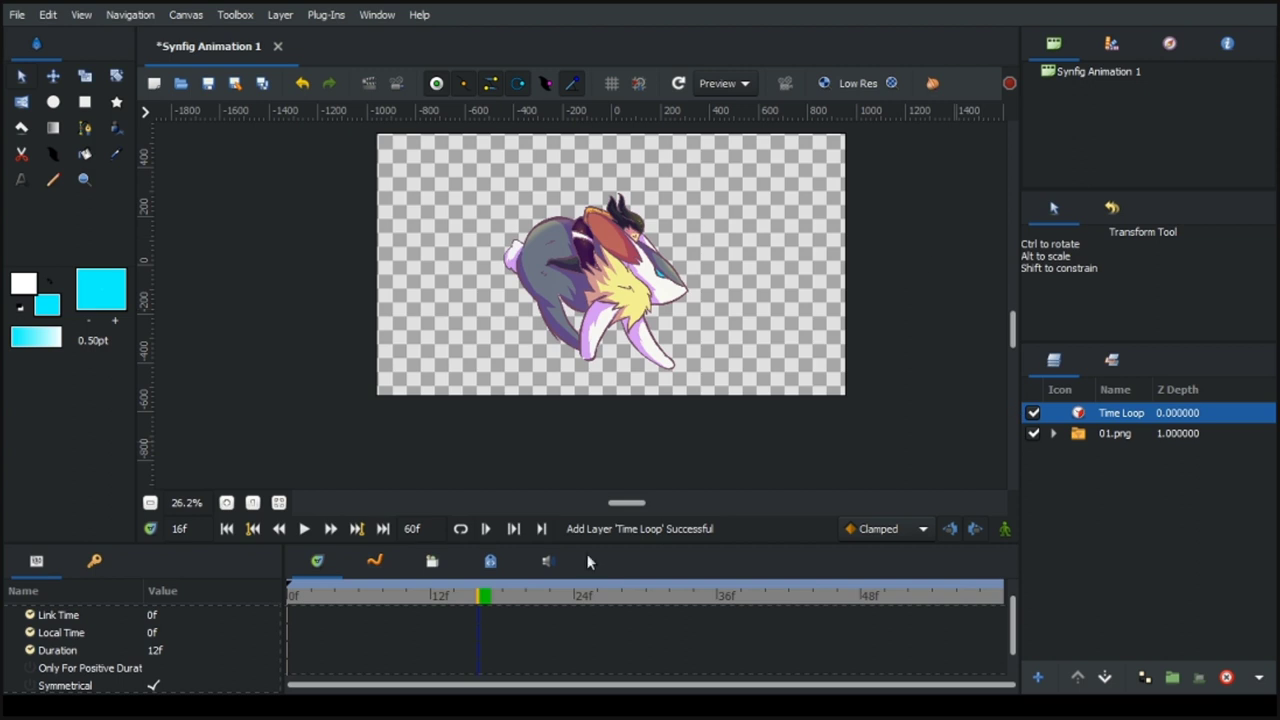
Set the duration of the Time Loop layer to 6 frames.
{"action": "triple_click", "coordinate": [156, 650]}
{"action": "type", "text": "6"}
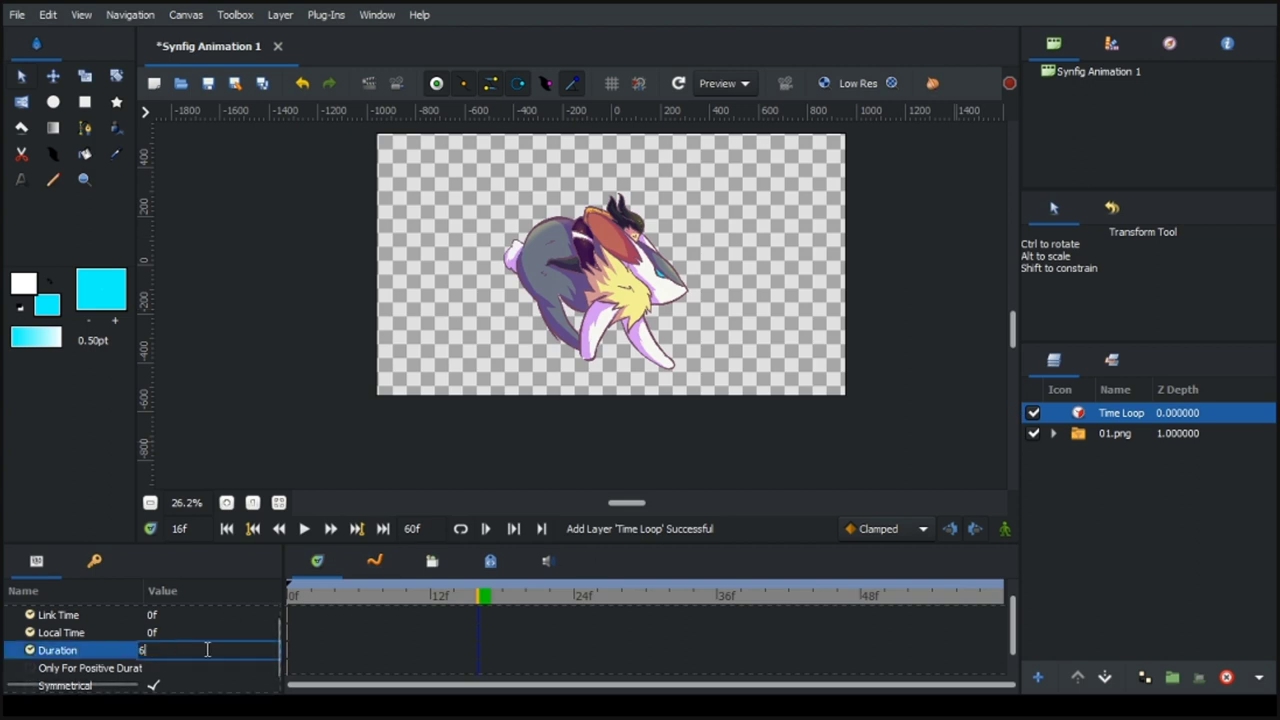
{"action": "key", "text": "Return"}
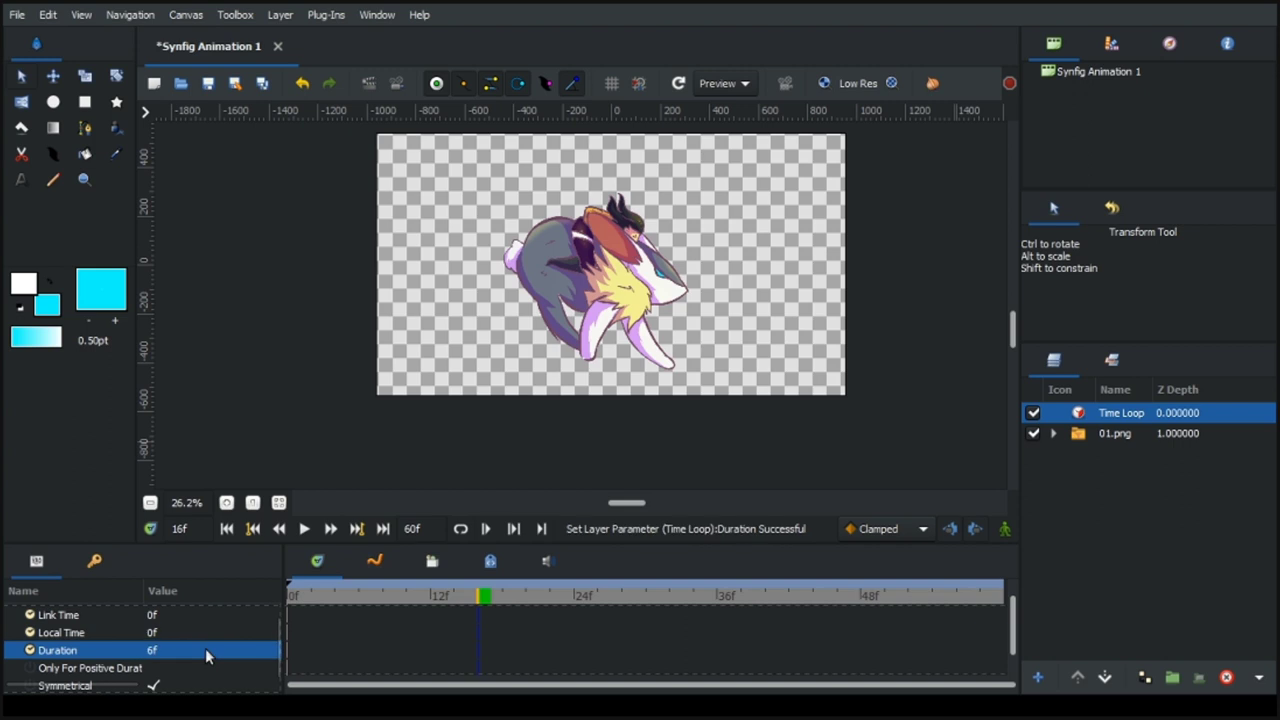
Check the character's pose at several points along the timeline, up to frame 43.
{"action": "left_click", "coordinate": [340, 598]}
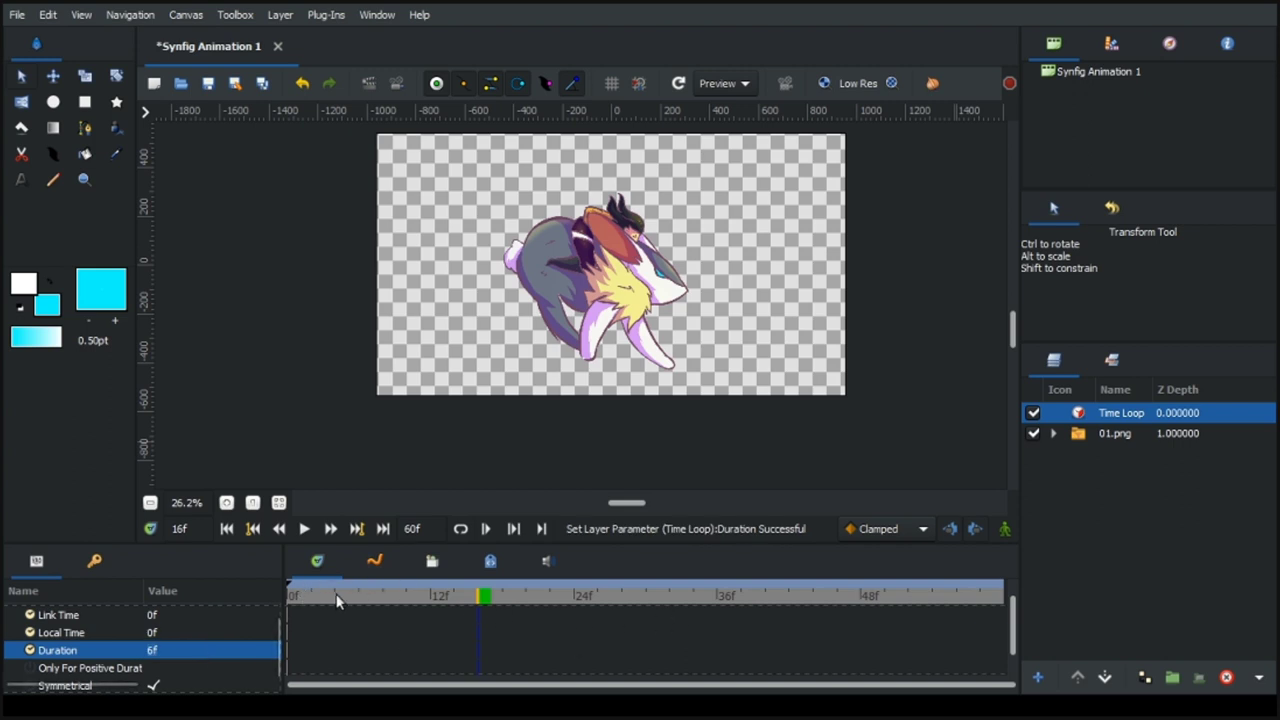
{"action": "left_click", "coordinate": [388, 598]}
{"action": "left_click", "coordinate": [481, 597]}
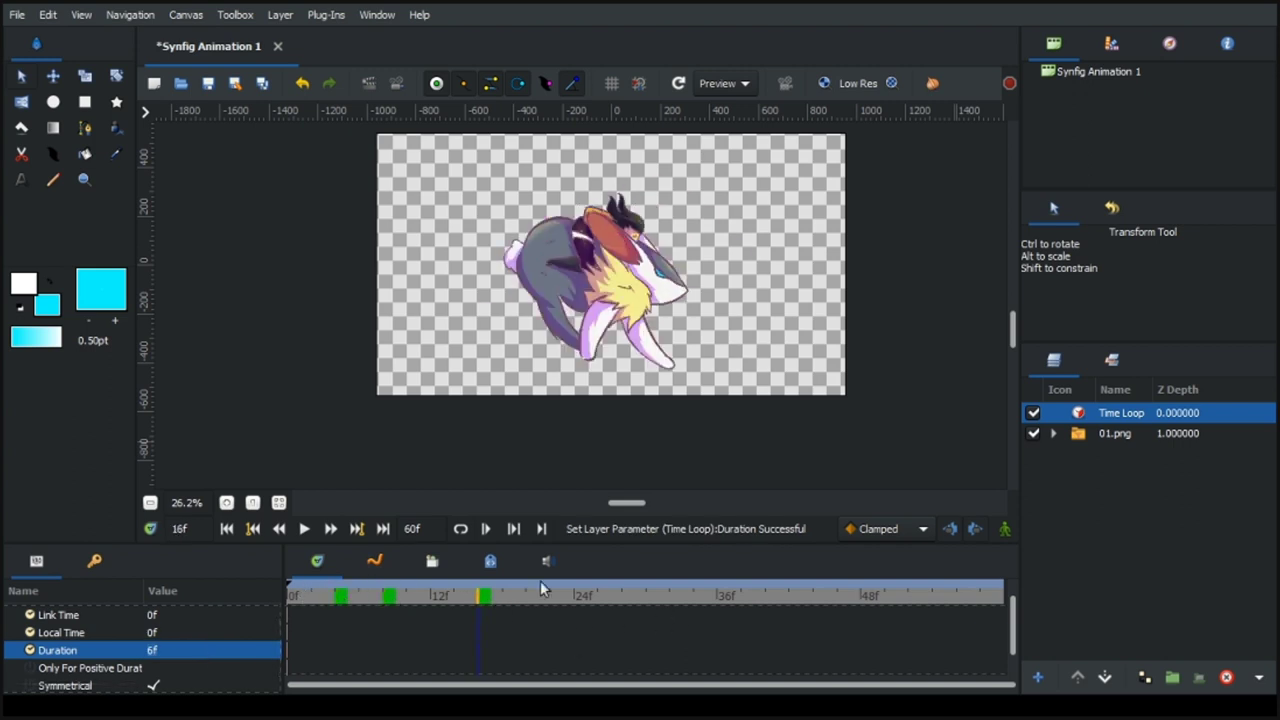
{"action": "left_click", "coordinate": [611, 595]}
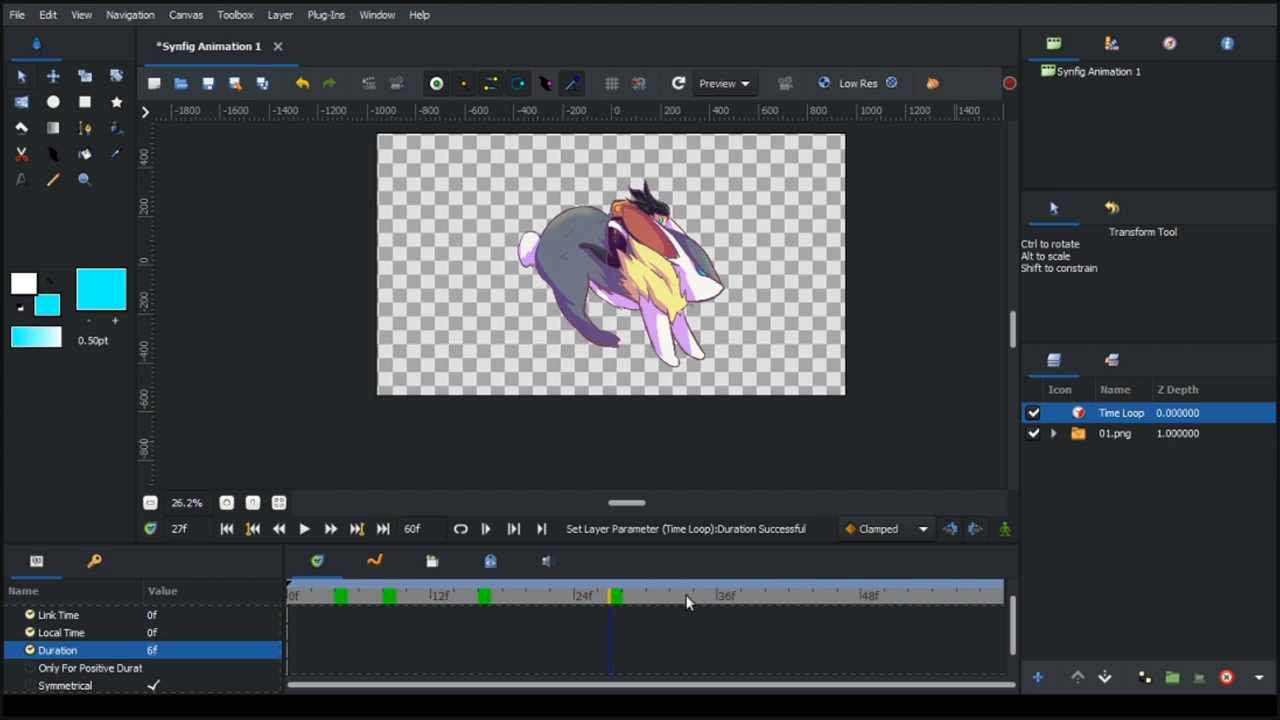
{"action": "left_click", "coordinate": [686, 597]}
{"action": "left_click", "coordinate": [732, 596]}
{"action": "left_click", "coordinate": [808, 597]}
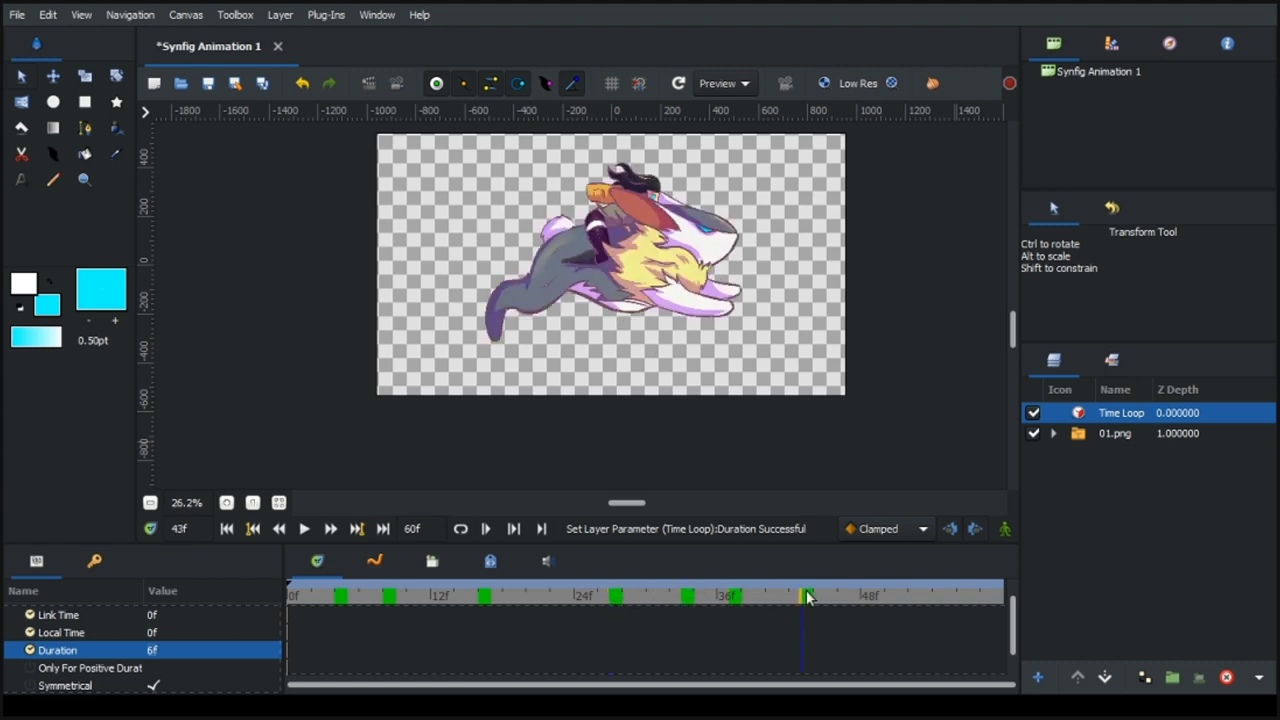
Play the looped animation from frame 0 to the end of the timeline.
{"action": "left_click", "coordinate": [294, 598]}
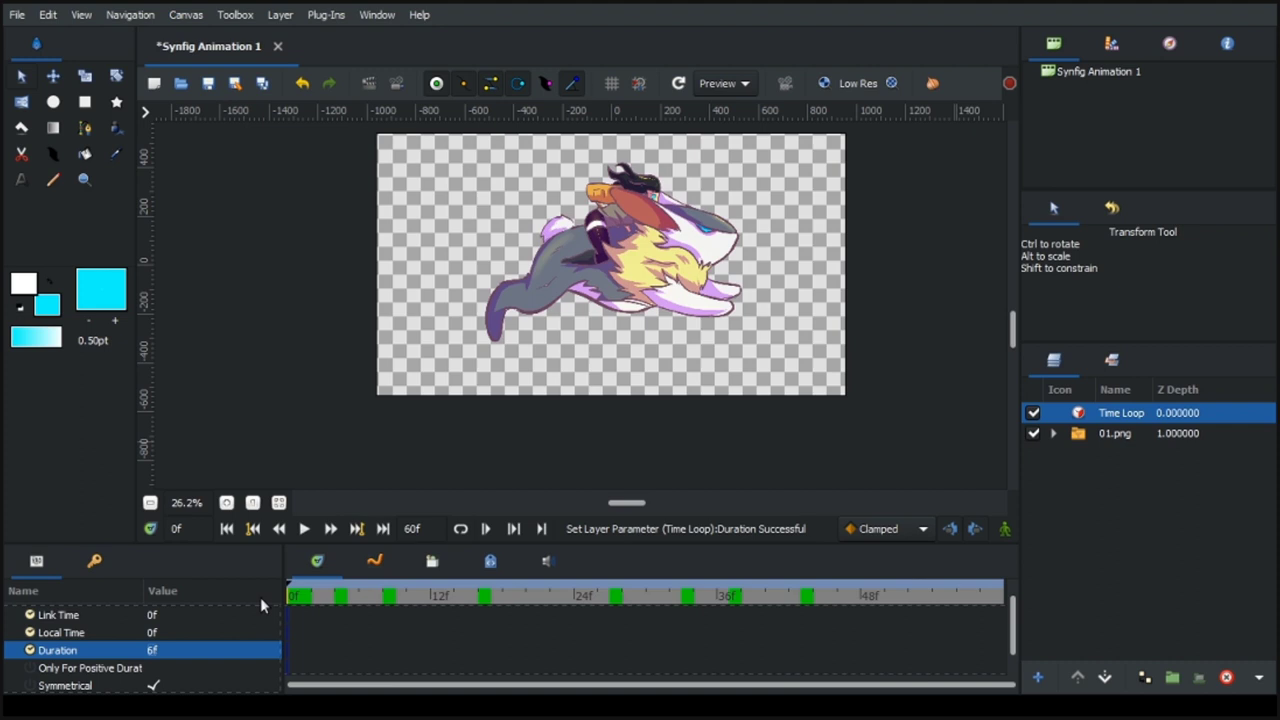
{"action": "left_click", "coordinate": [305, 529]}
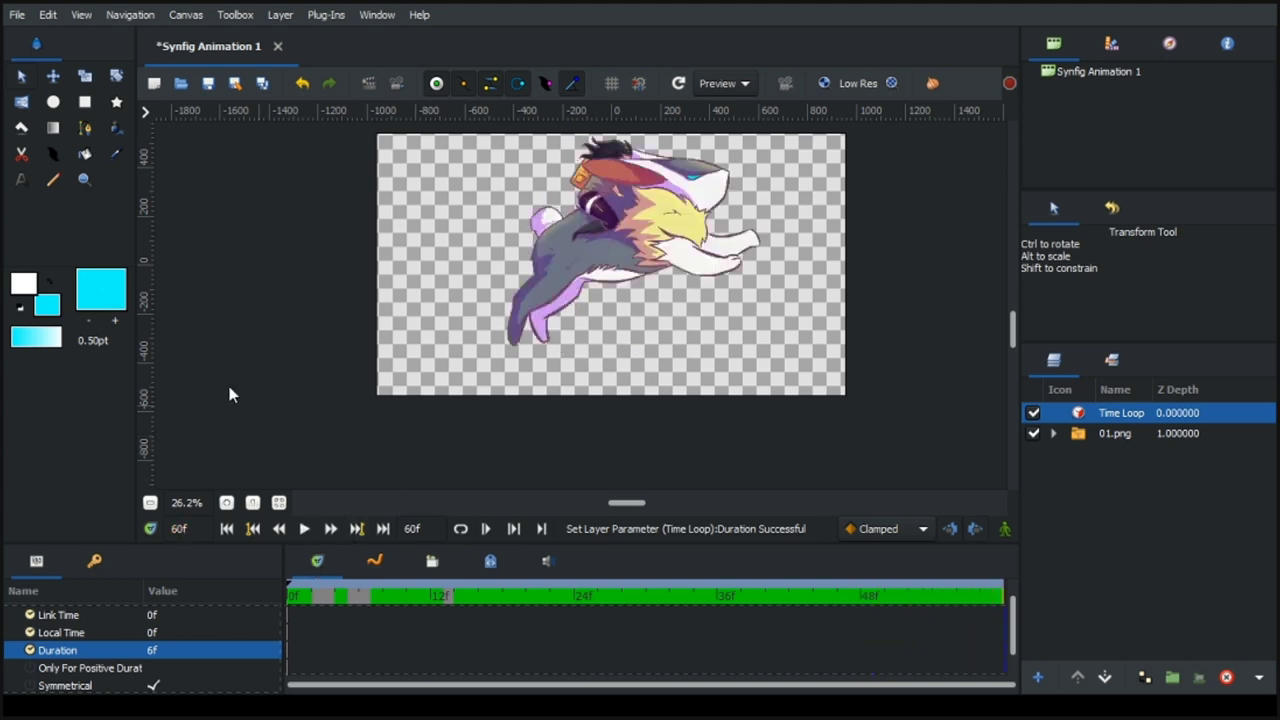
{"action": "left_click", "coordinate": [266, 396]}
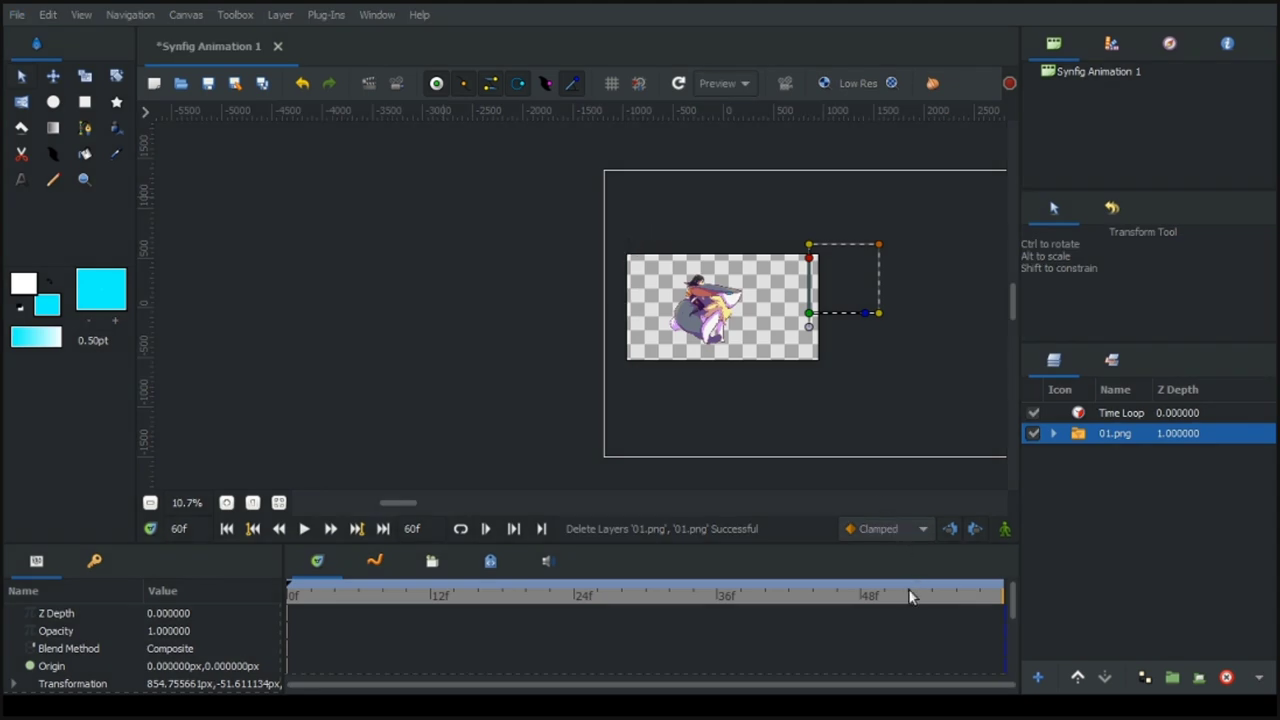
Add a second 01.png image sequence to the canvas and lower it beneath the Time Loop layer.
{"action": "key", "text": "ctrl+z"}
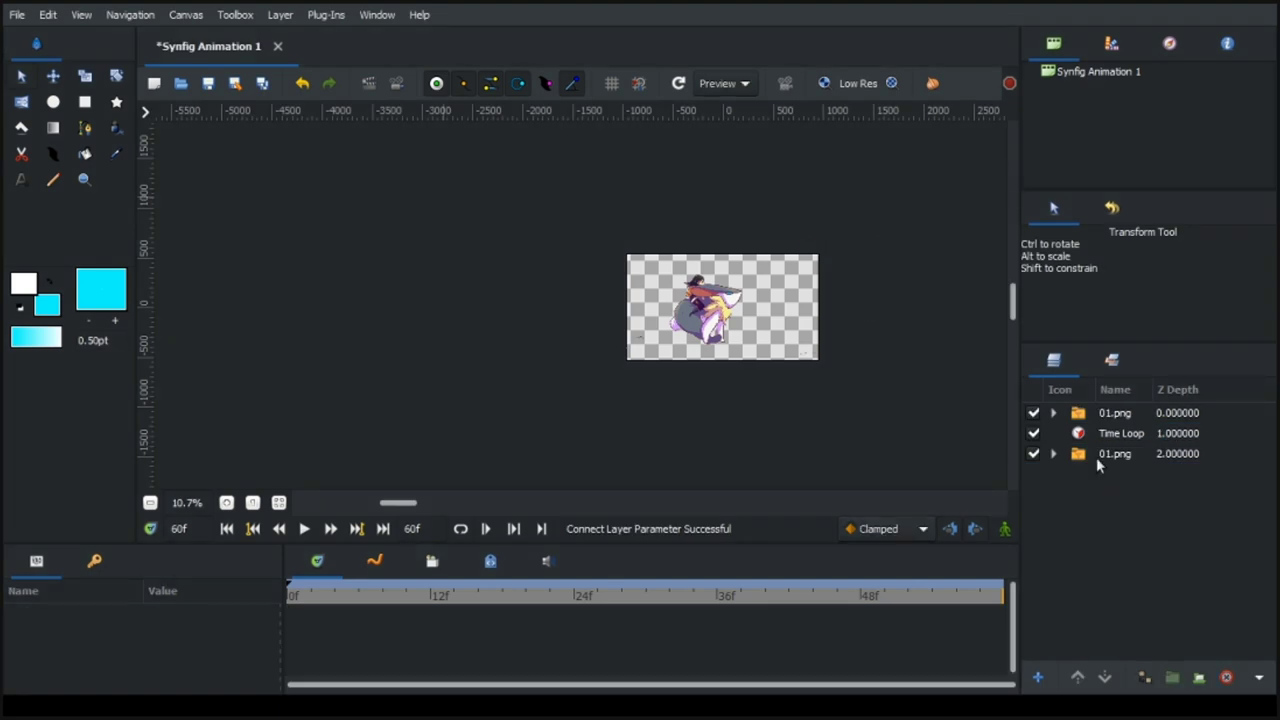
{"action": "left_click", "coordinate": [1086, 414]}
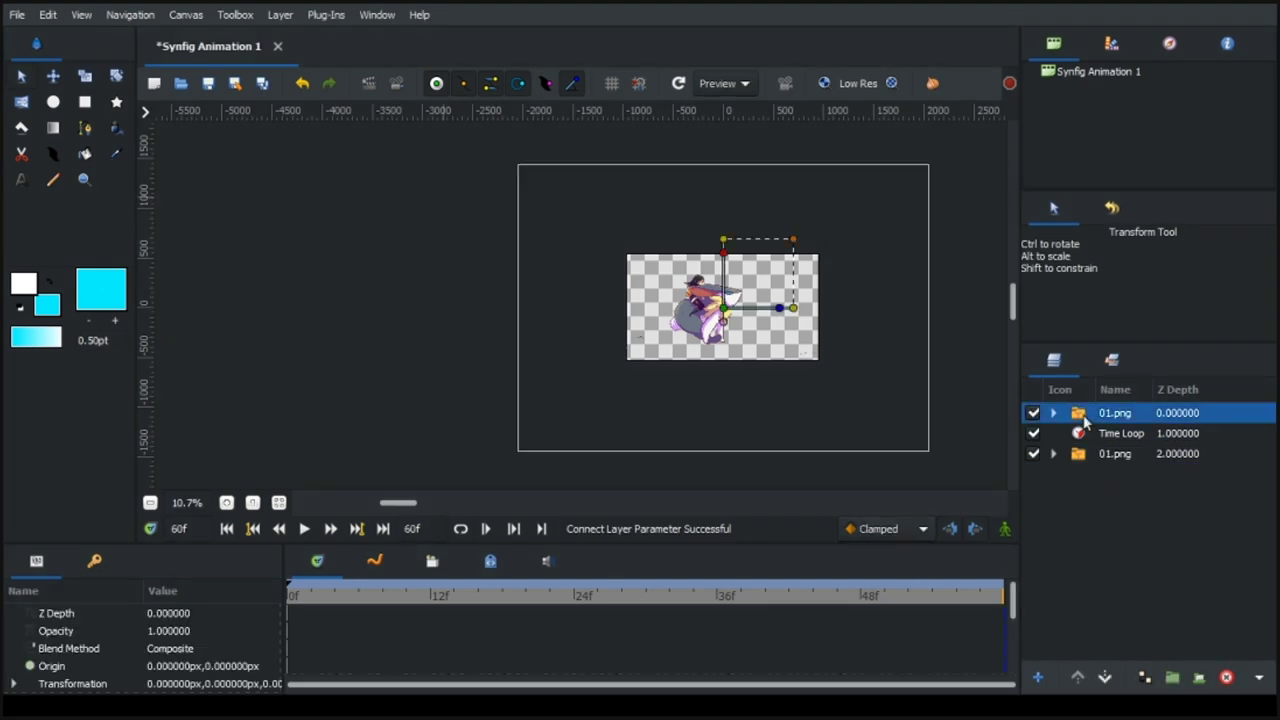
{"action": "left_click", "coordinate": [1105, 677]}
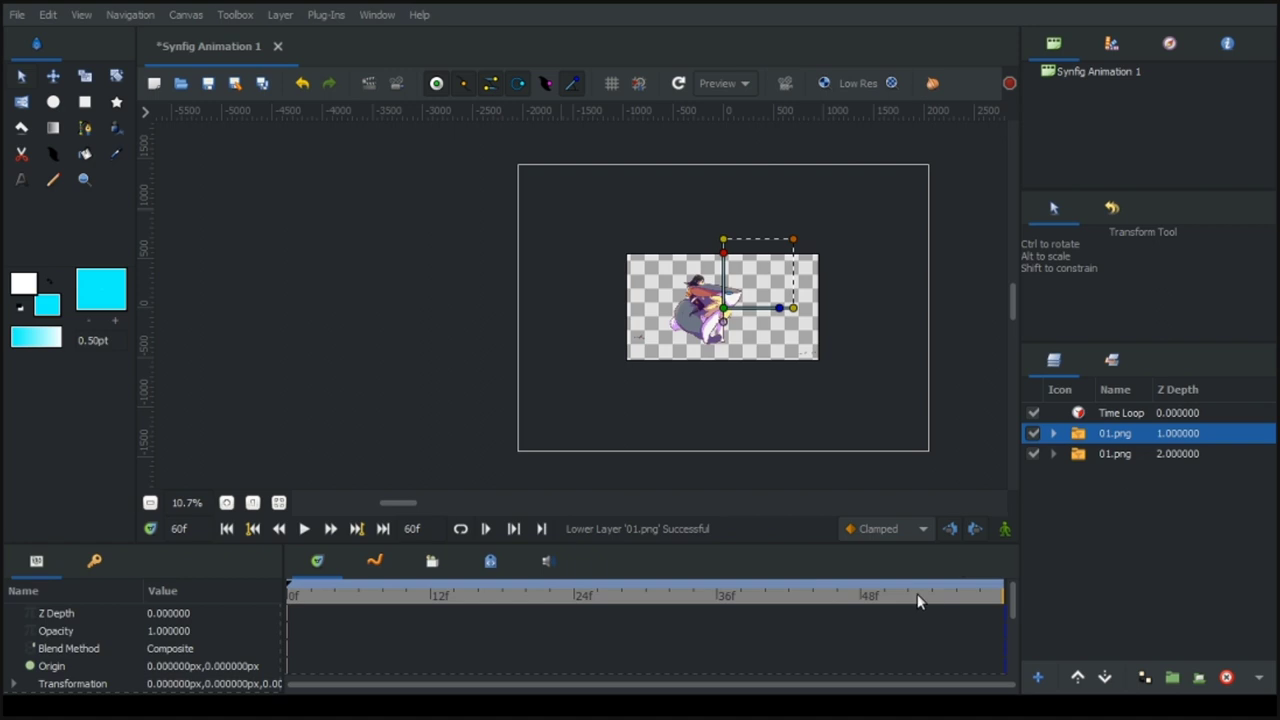
Add a third 01.png sequence with the green scenery and lower it to the bottom of the layer stack.
{"action": "left_click", "coordinate": [1150, 515]}
{"action": "key", "text": "ctrl+v"}
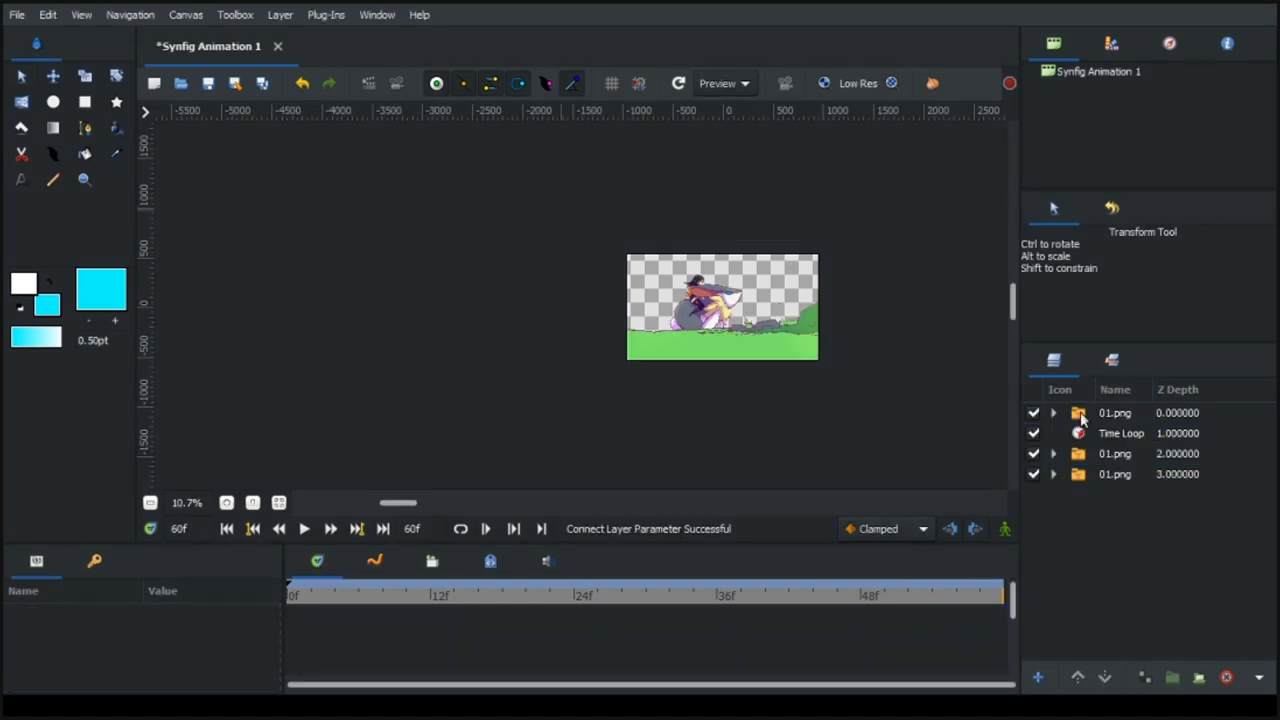
{"action": "left_click", "coordinate": [1080, 418]}
{"action": "left_click", "coordinate": [1105, 678]}
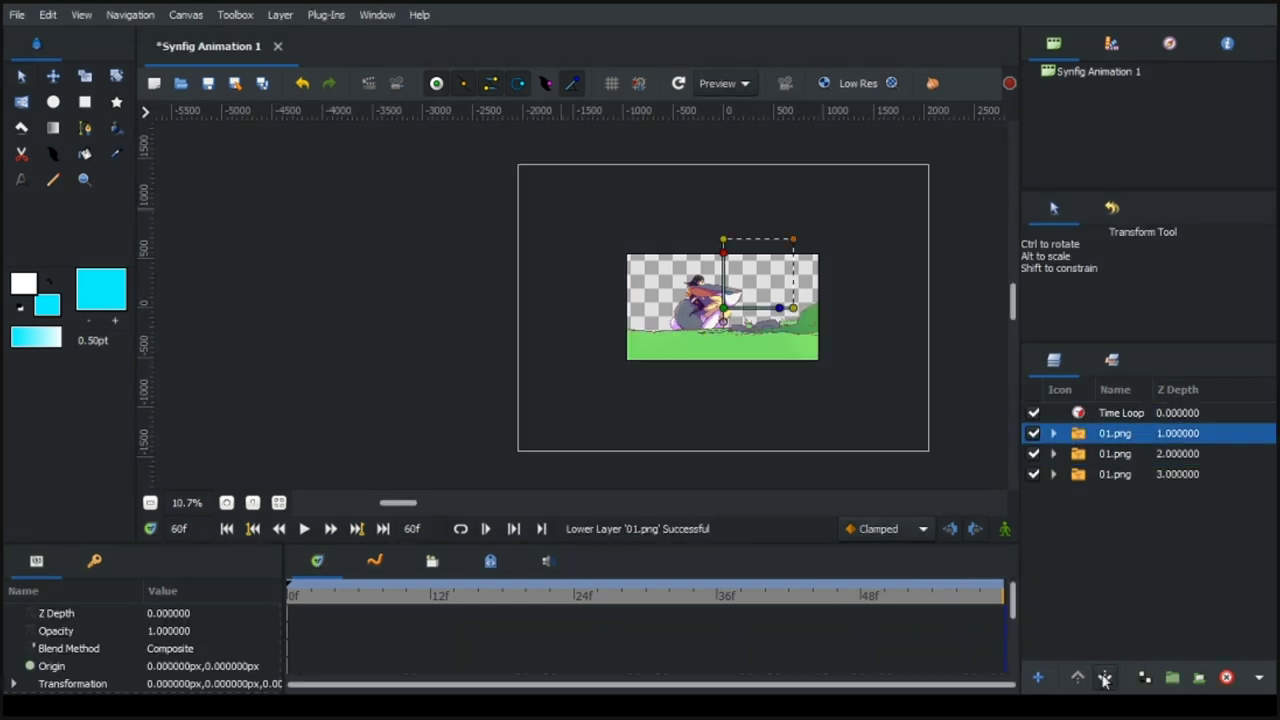
{"action": "left_click", "coordinate": [1105, 678]}
{"action": "left_click", "coordinate": [1105, 678]}
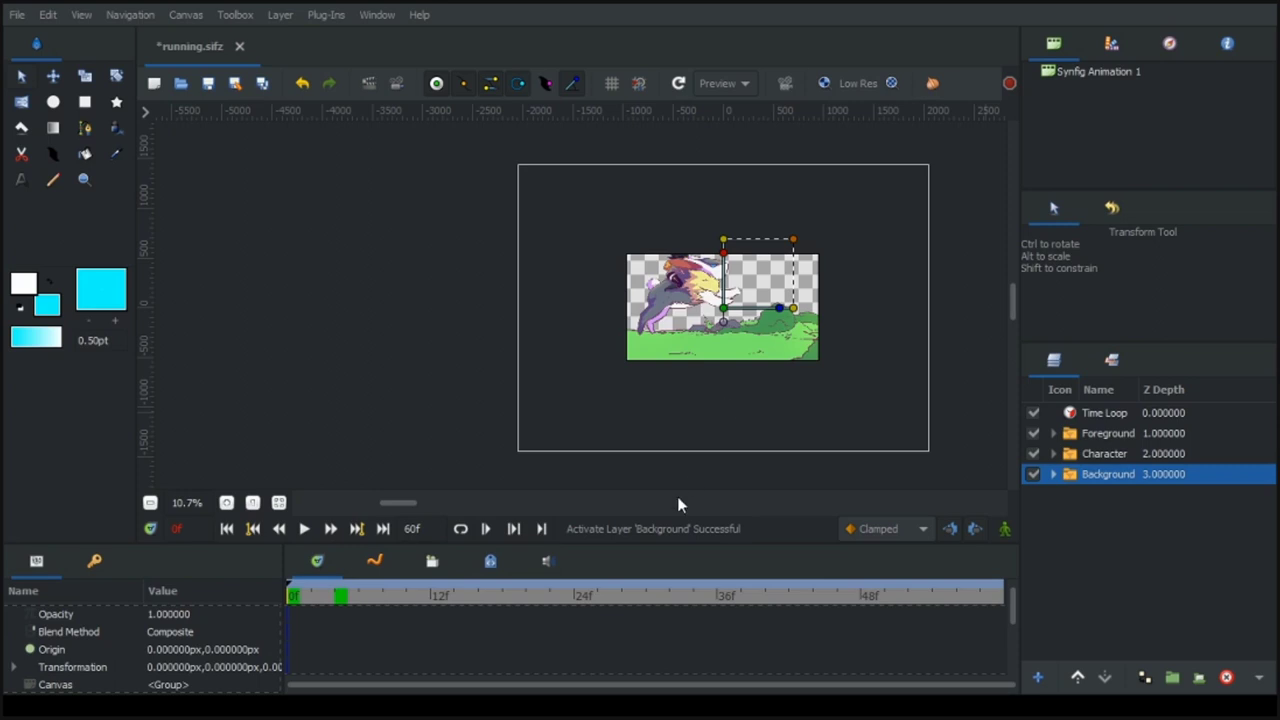
Play the animation to check the character together with the foreground and background, and stop at frame 29.
{"action": "left_click", "coordinate": [304, 529]}
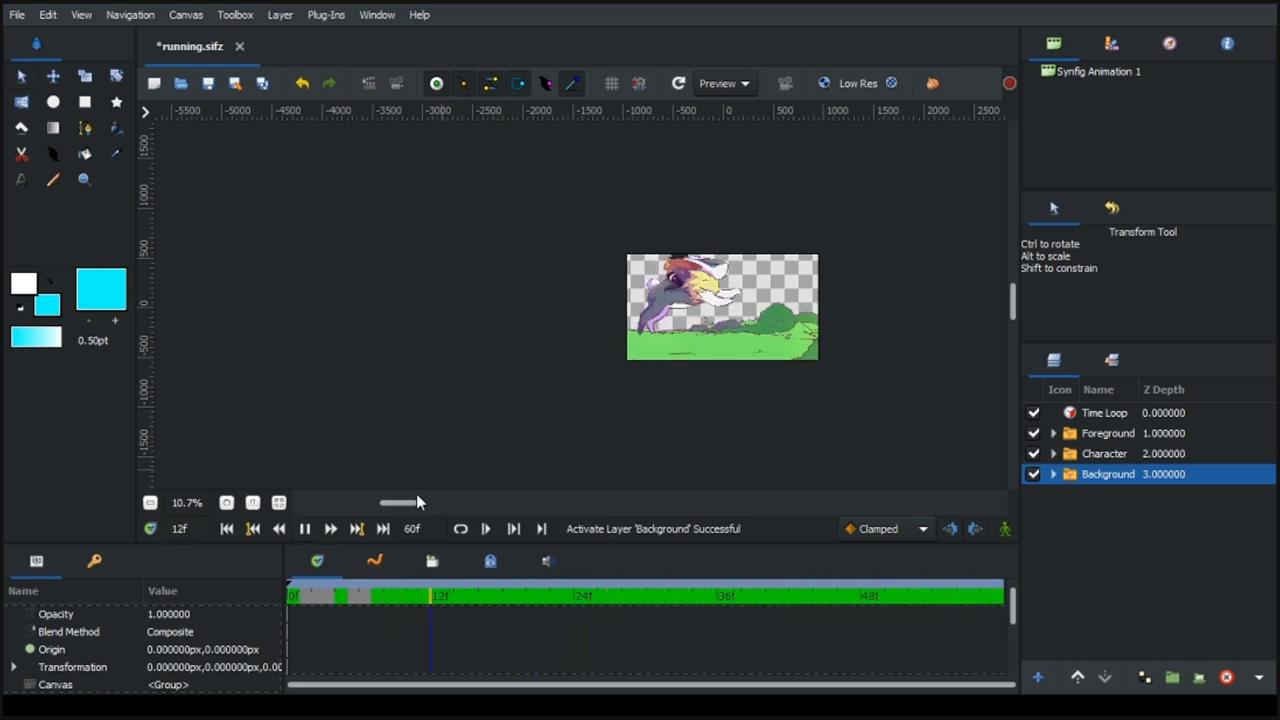
{"action": "left_click", "coordinate": [305, 528]}
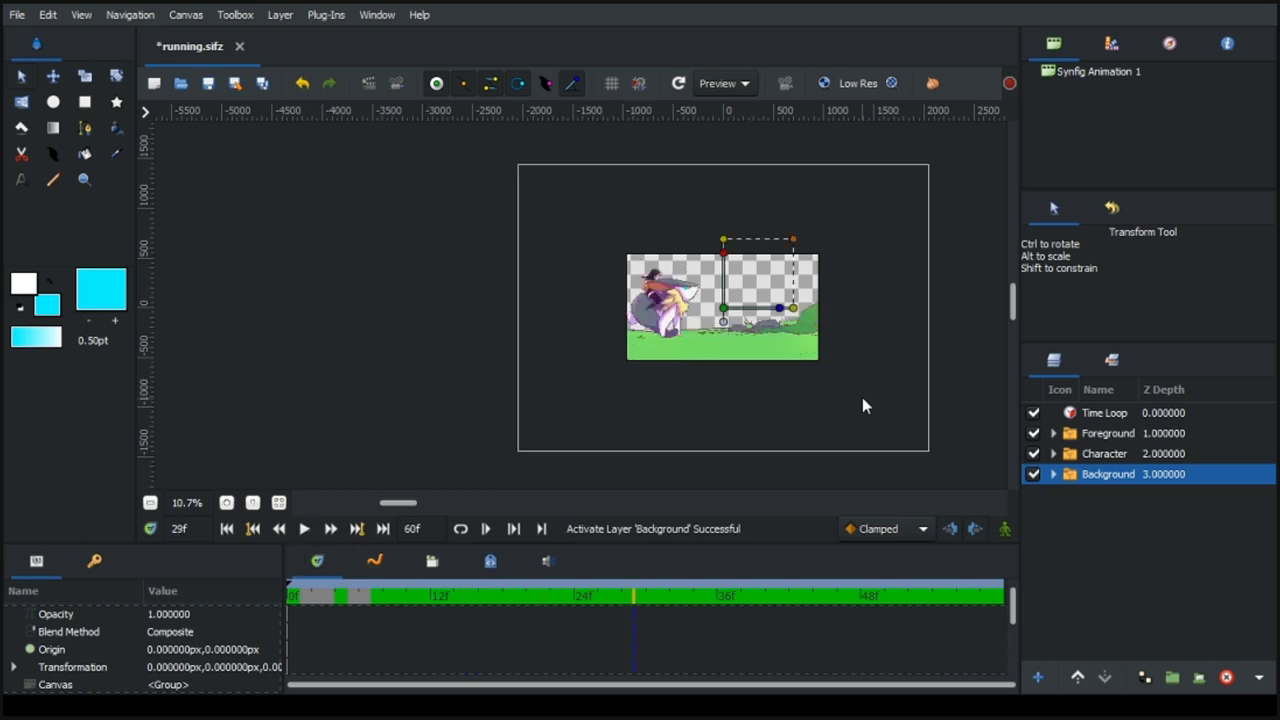
{"action": "scroll", "coordinate": [821, 386], "scroll_direction": "up", "scroll_amount": 3}
{"action": "scroll", "coordinate": [766, 366], "scroll_direction": "up", "scroll_amount": 1}
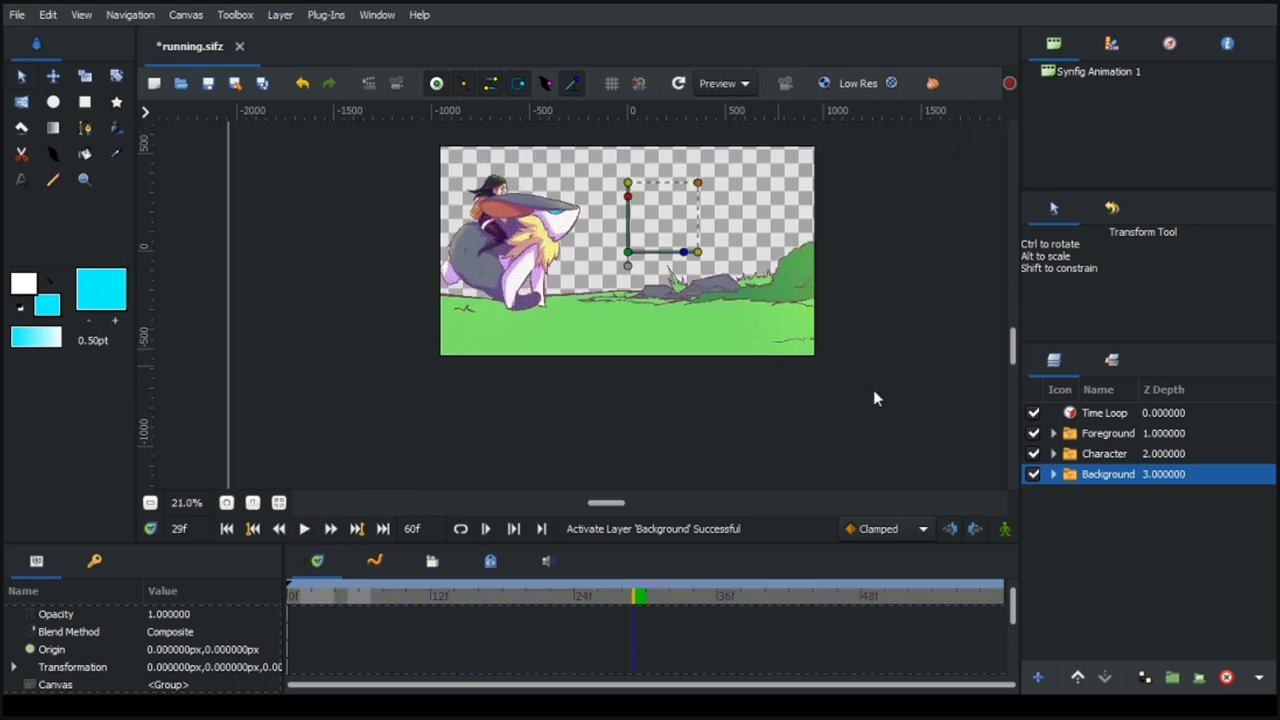
Move the Character layer further left to an offset of about 148 px, 27 px.
{"action": "left_click", "coordinate": [1084, 455]}
{"action": "scroll", "coordinate": [655, 357], "scroll_direction": "down", "scroll_amount": 1}
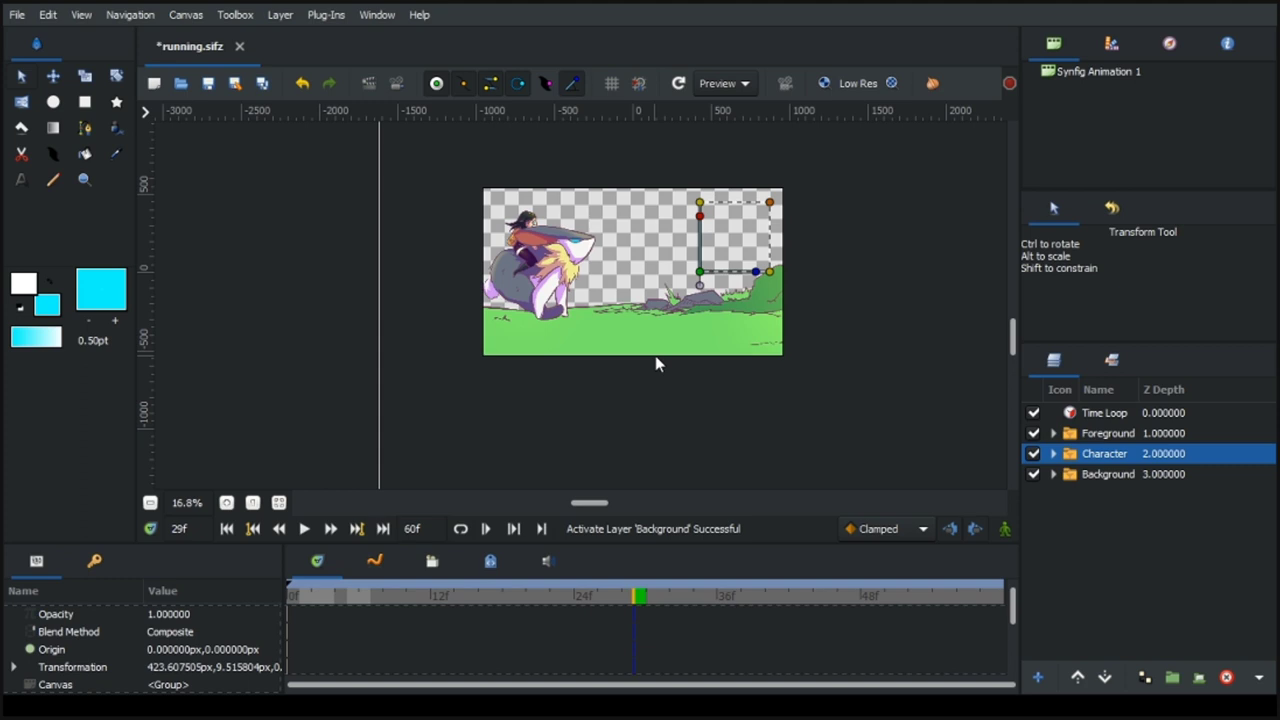
{"action": "left_click", "coordinate": [1078, 436]}
{"action": "left_click", "coordinate": [1074, 455]}
{"action": "left_click_drag", "start_coordinate": [700, 272], "coordinate": [656, 270]}
Group the Time Loop, Foreground, Character and Background layers, and scale the whole group.
{"action": "left_click", "coordinate": [1080, 434]}
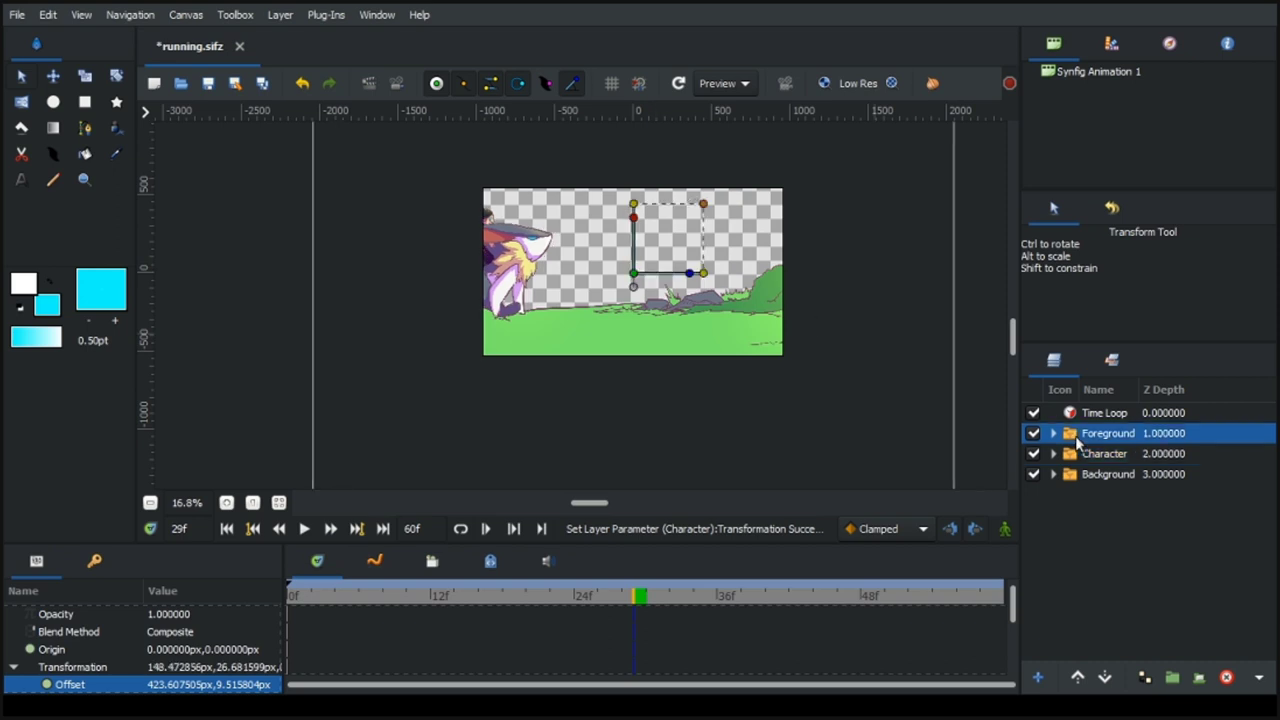
{"action": "left_click", "coordinate": [1090, 413]}
{"action": "left_click", "coordinate": [1083, 476], "text": "shift"}
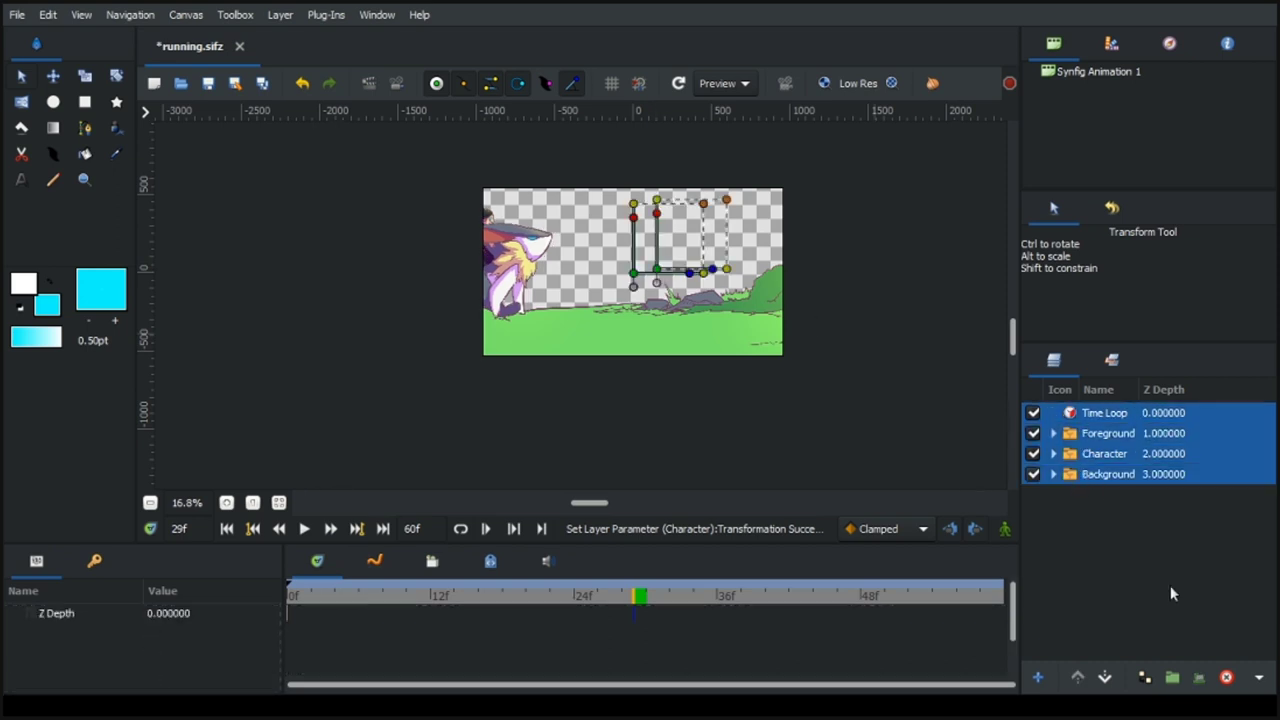
{"action": "left_click", "coordinate": [1173, 679]}
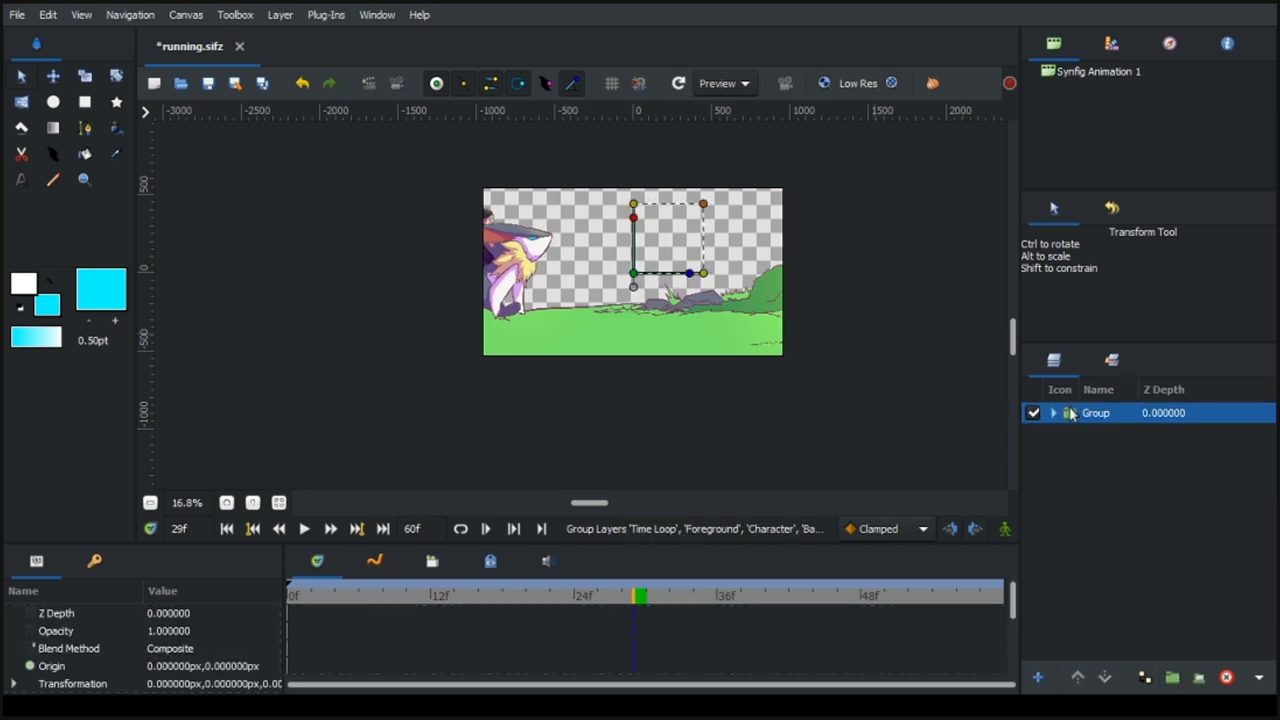
{"action": "mouse_move", "coordinate": [703, 205]}
{"action": "left_mouse_down"}
{"action": "mouse_move", "coordinate": [686, 229]}
{"action": "mouse_move", "coordinate": [710, 208]}
{"action": "left_mouse_up"}
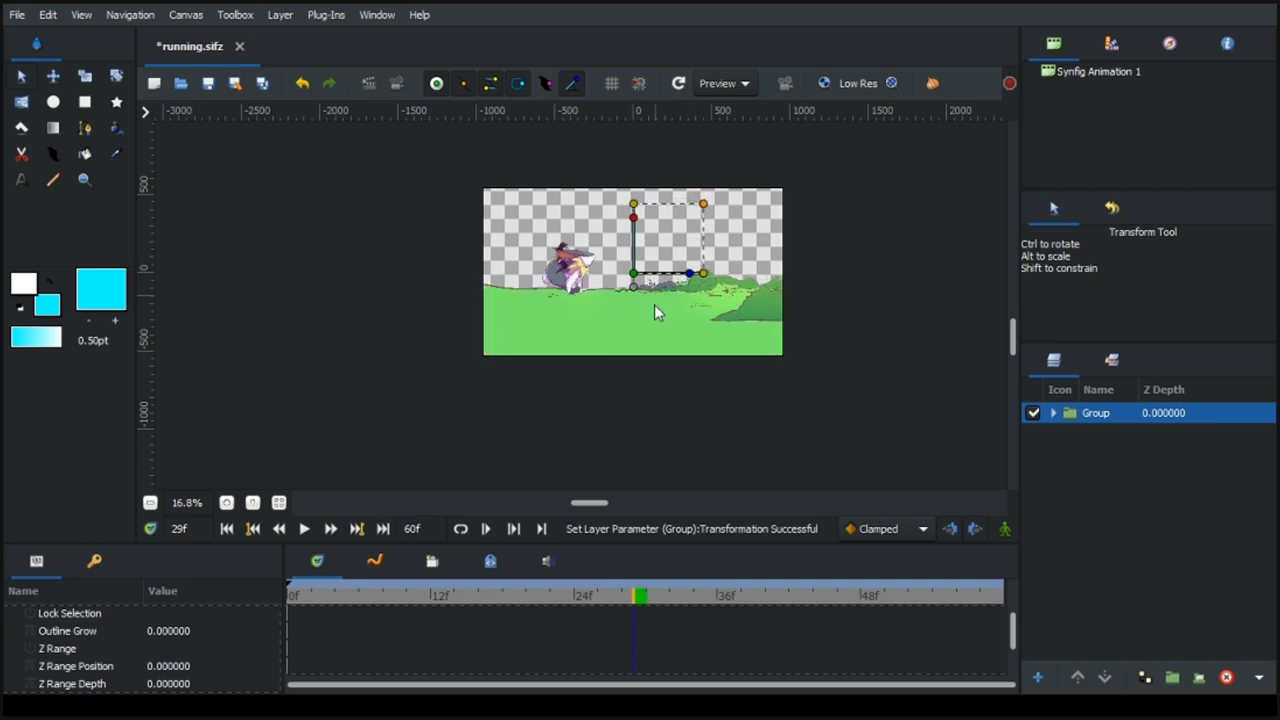
Play the grouped animation from frame 0 to check it, stop at frame 42, and save the file.
{"action": "scroll", "coordinate": [654, 309], "scroll_direction": "up", "scroll_amount": 3}
{"action": "scroll", "coordinate": [650, 324], "scroll_direction": "up", "scroll_amount": 3}
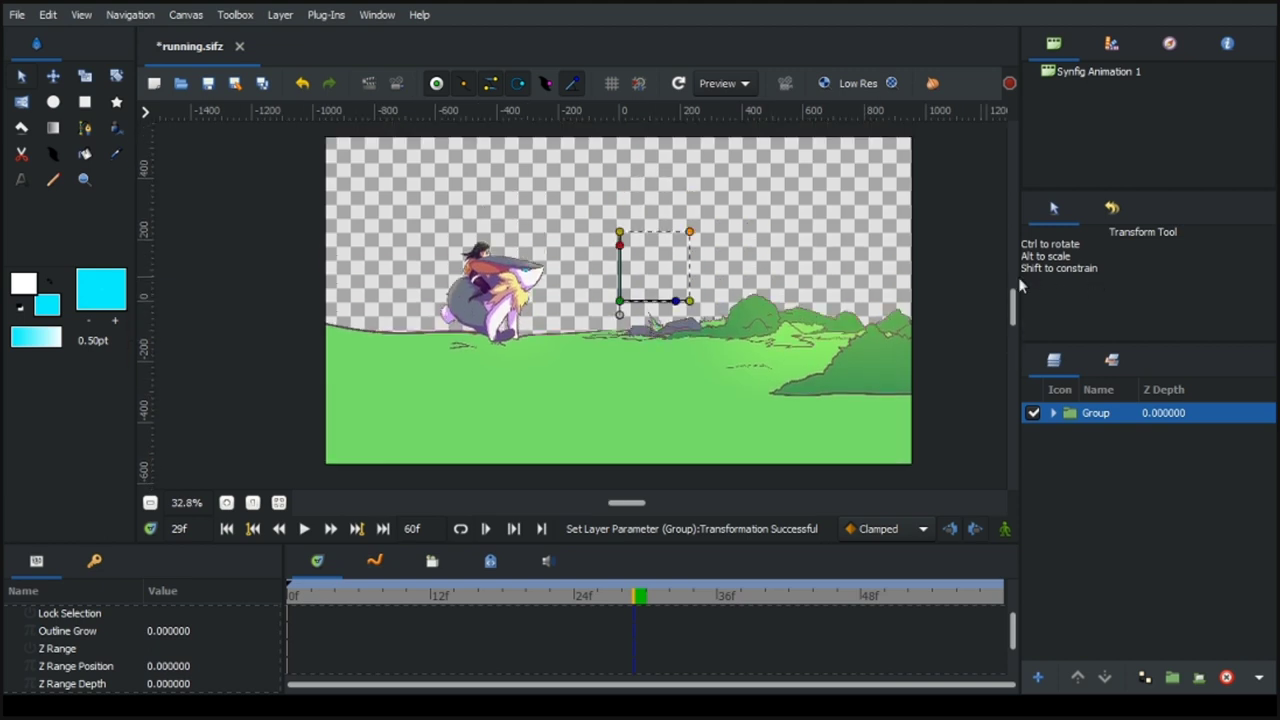
{"action": "left_click_drag", "start_coordinate": [1021, 281], "coordinate": [1114, 283]}
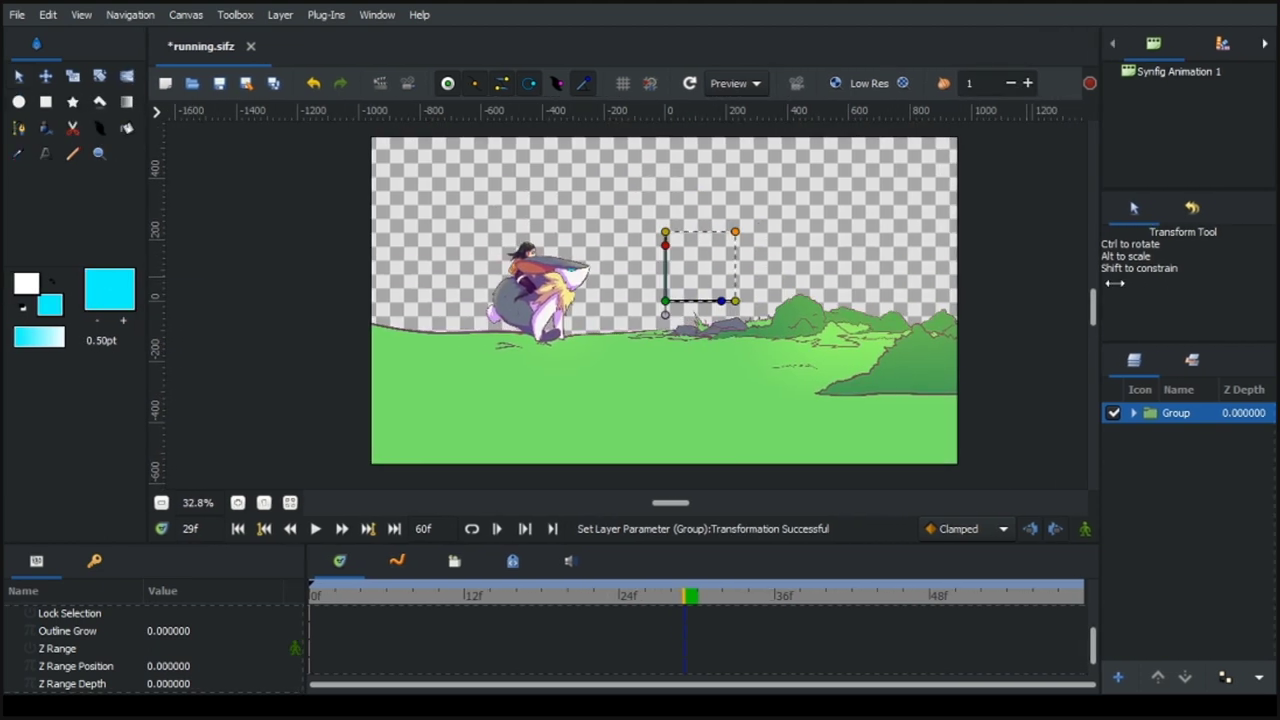
{"action": "left_click", "coordinate": [314, 597]}
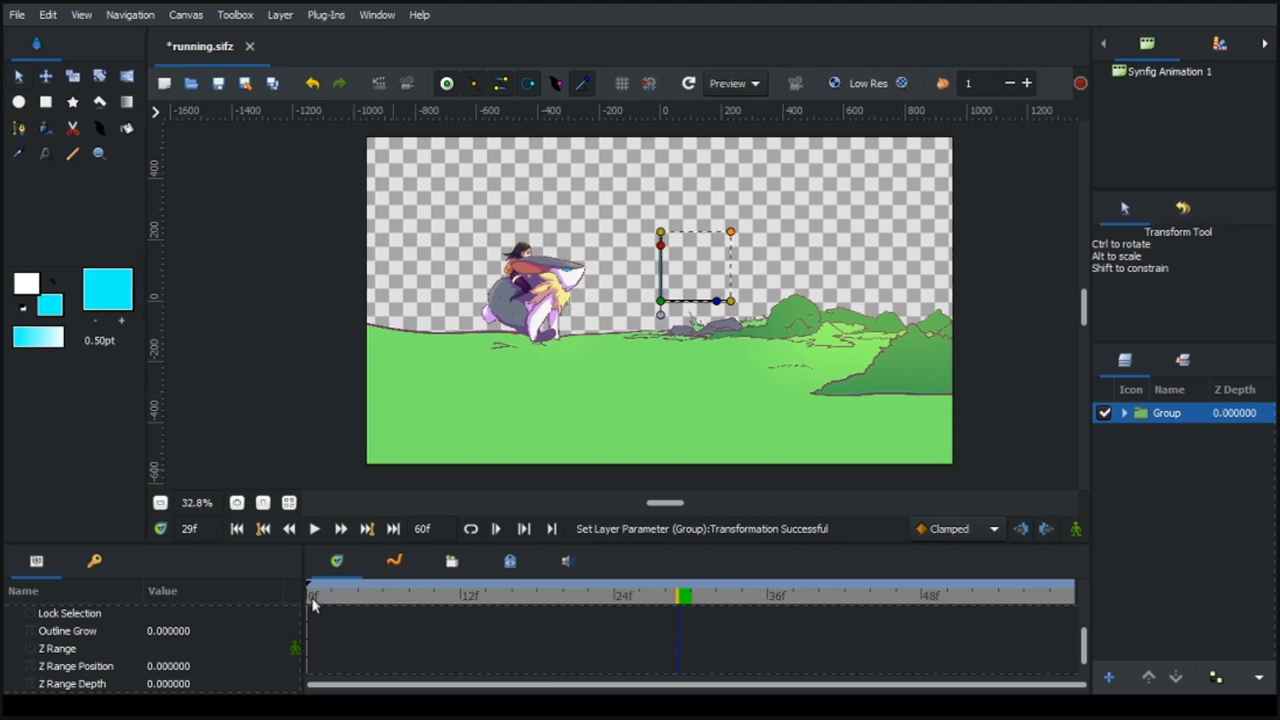
{"action": "left_click", "coordinate": [314, 529]}
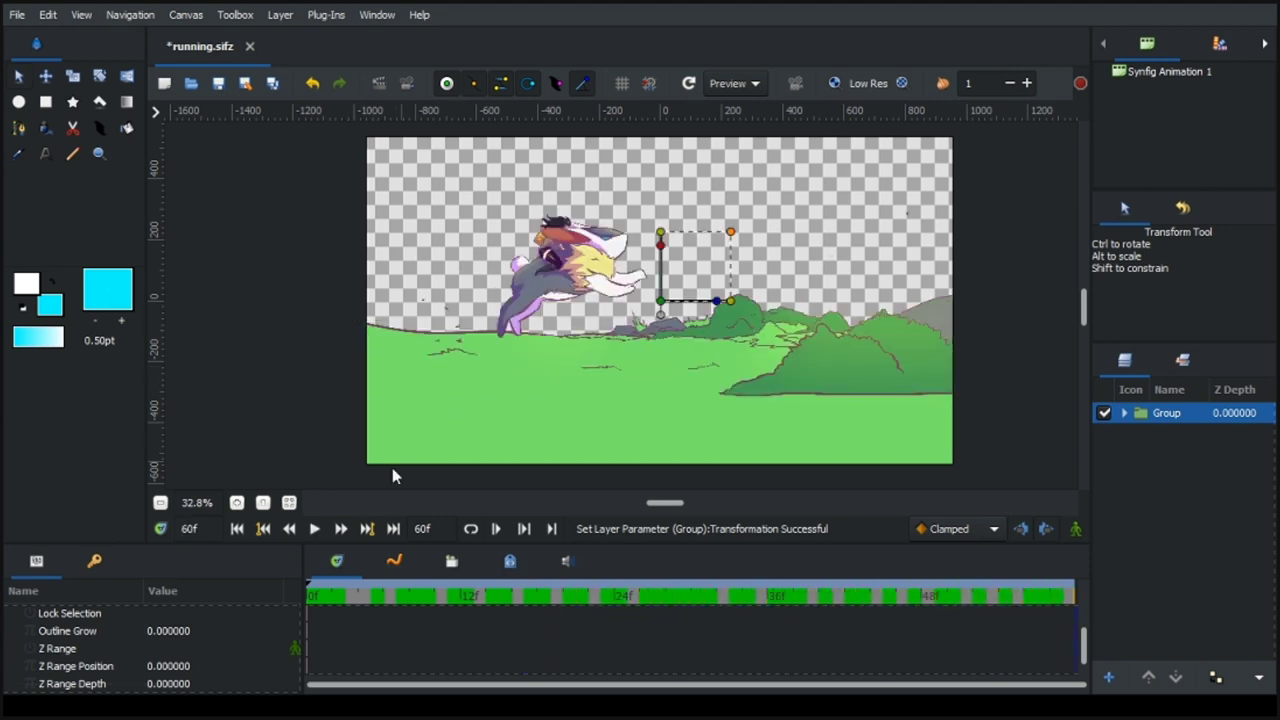
{"action": "left_click", "coordinate": [314, 529]}
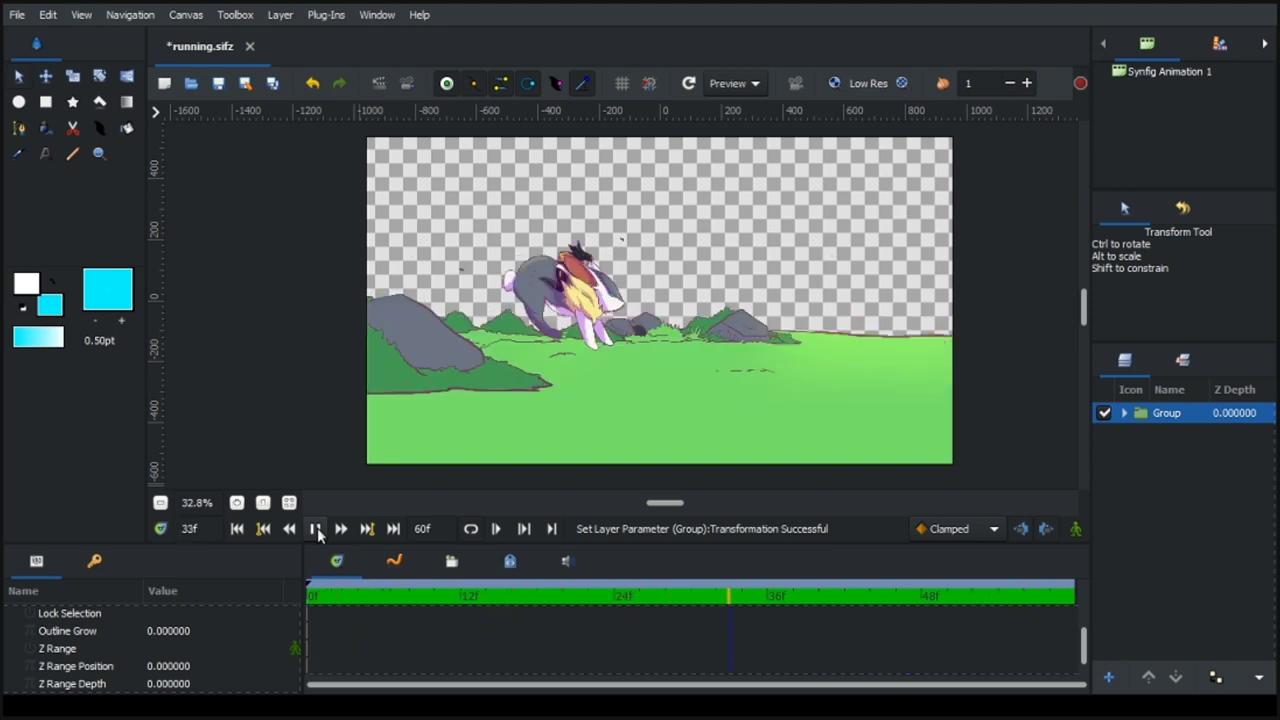
{"action": "left_click", "coordinate": [315, 529]}
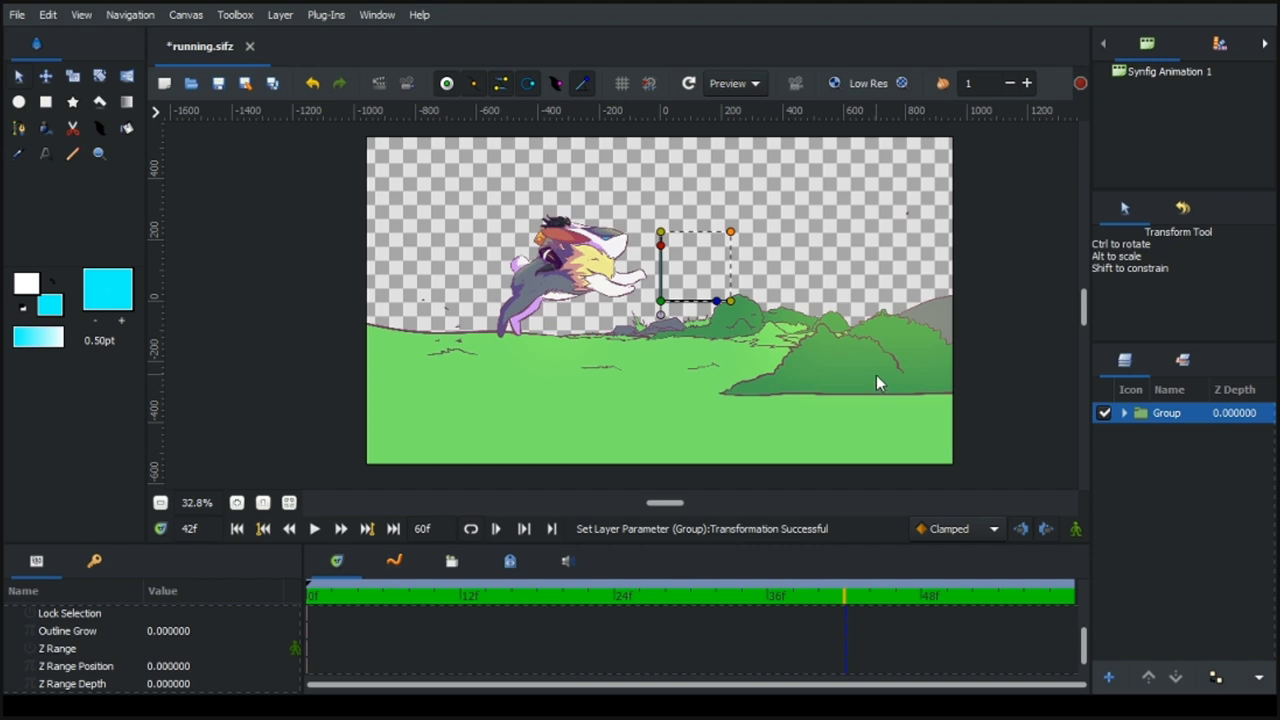
{"action": "key", "text": "ctrl+s"}
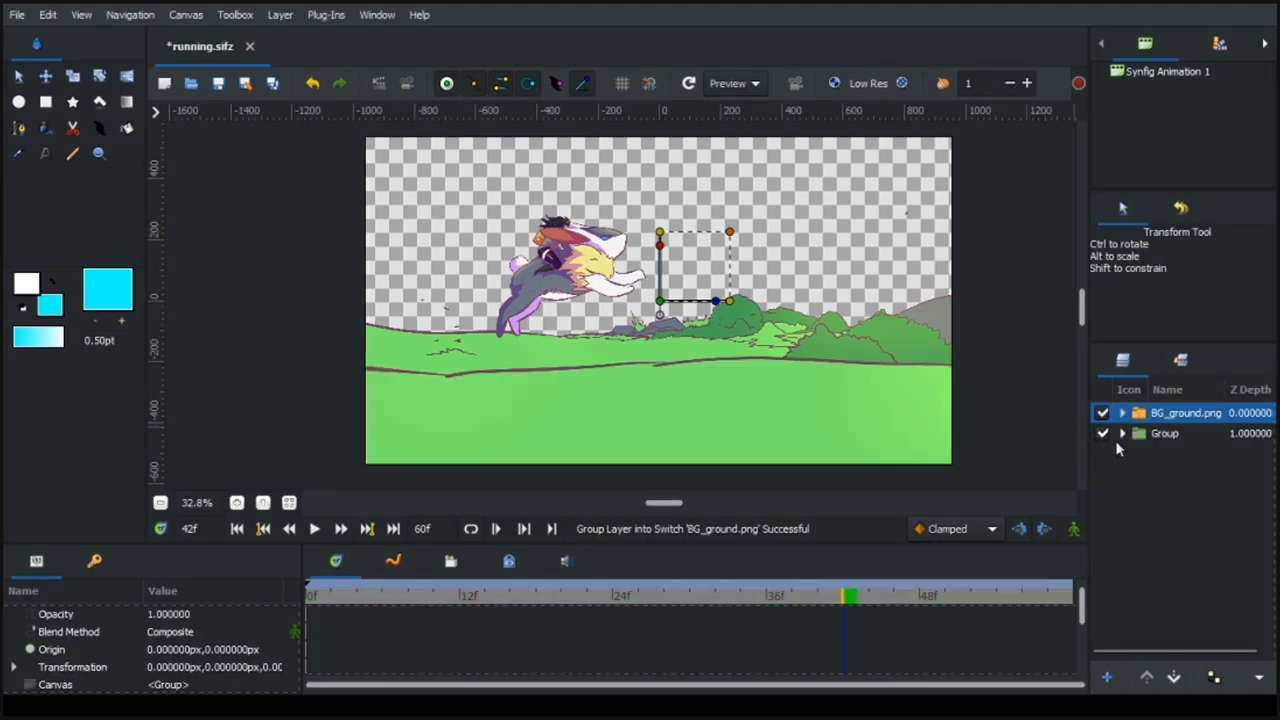
Move the BG_ground.png layer into the group and lower it to the bottom, below the Background layer.
{"action": "left_click", "coordinate": [1133, 435]}
{"action": "left_click", "coordinate": [1122, 433]}
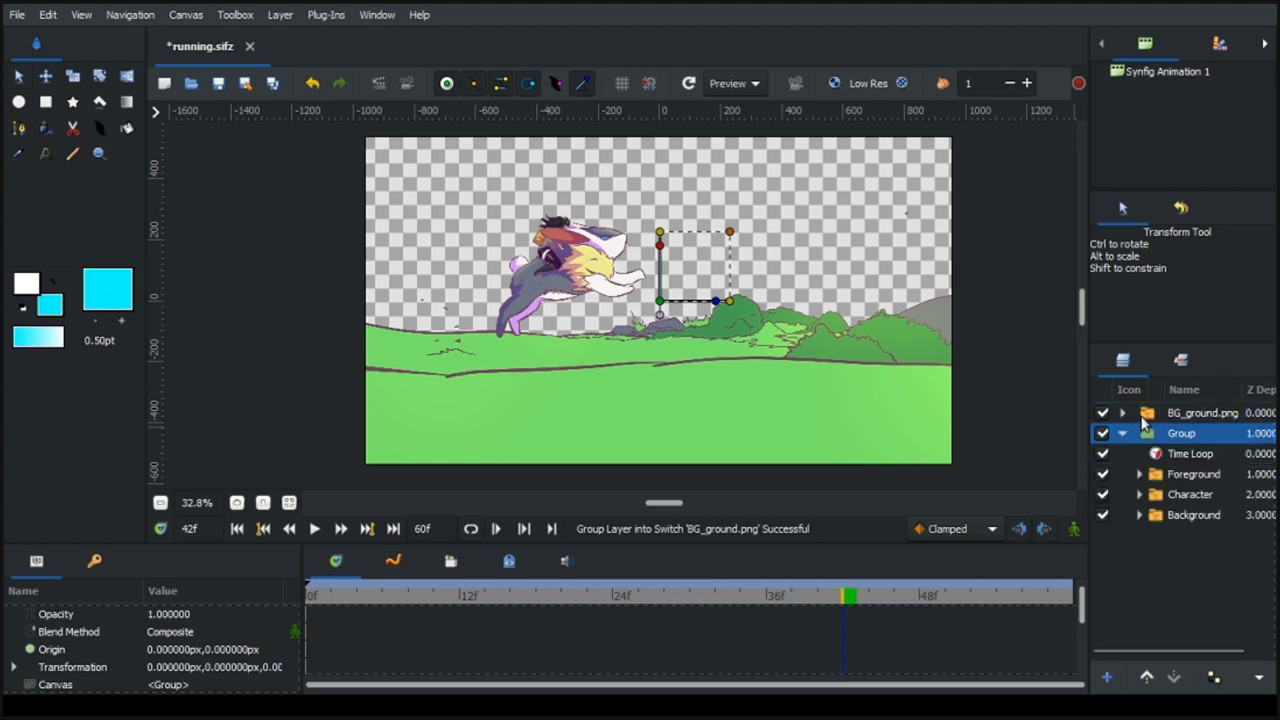
{"action": "left_click", "coordinate": [1147, 415]}
{"action": "left_click_drag", "start_coordinate": [1143, 420], "coordinate": [1172, 450]}
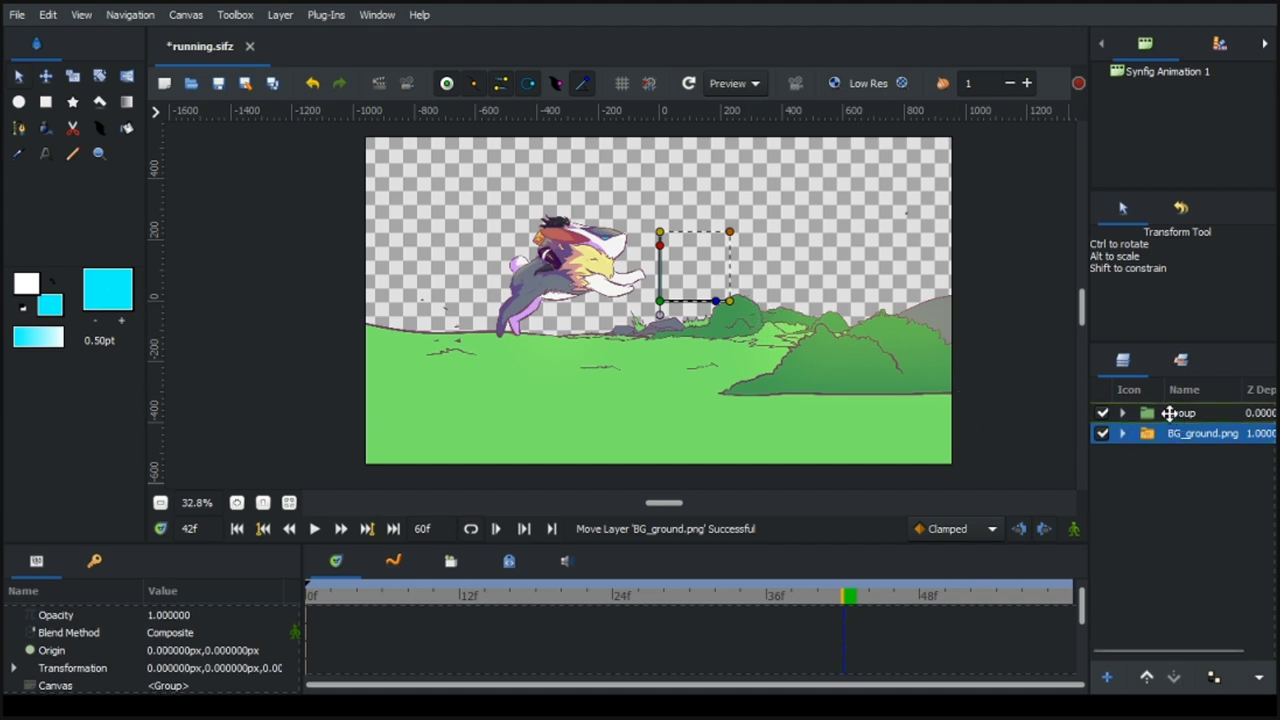
{"action": "left_click_drag", "start_coordinate": [1177, 425], "coordinate": [1178, 416]}
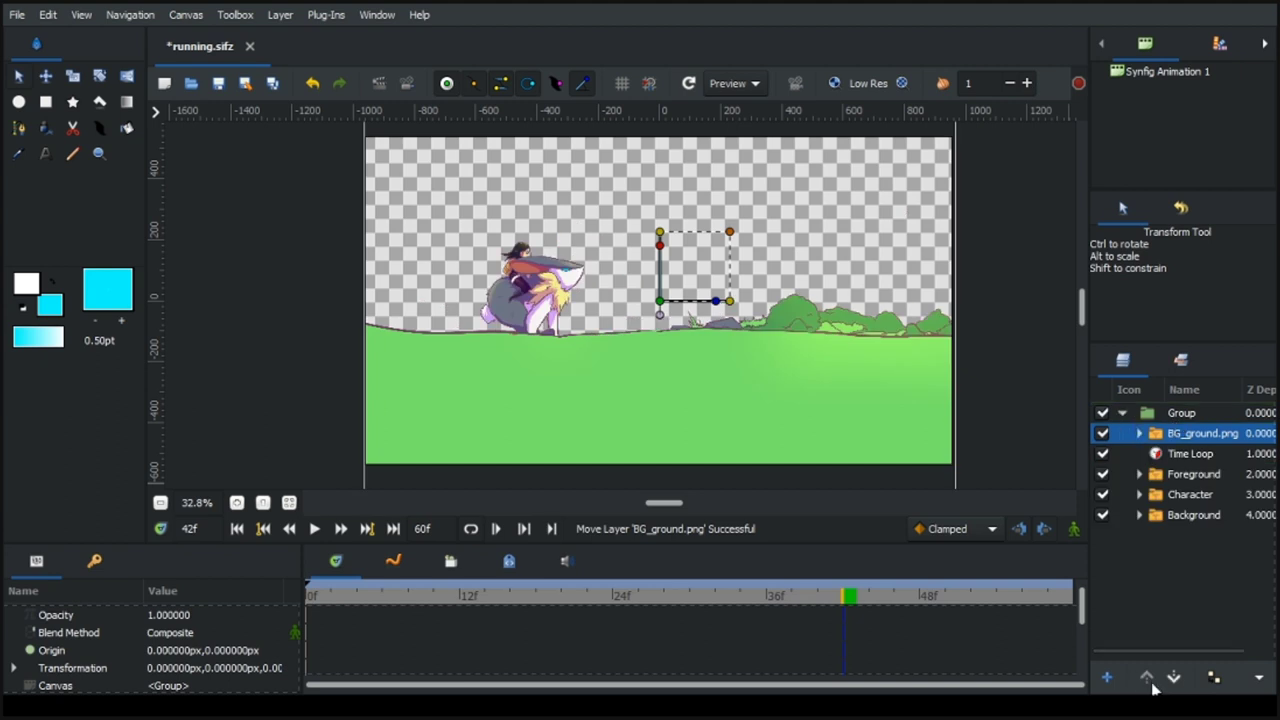
{"action": "left_click", "coordinate": [1174, 679]}
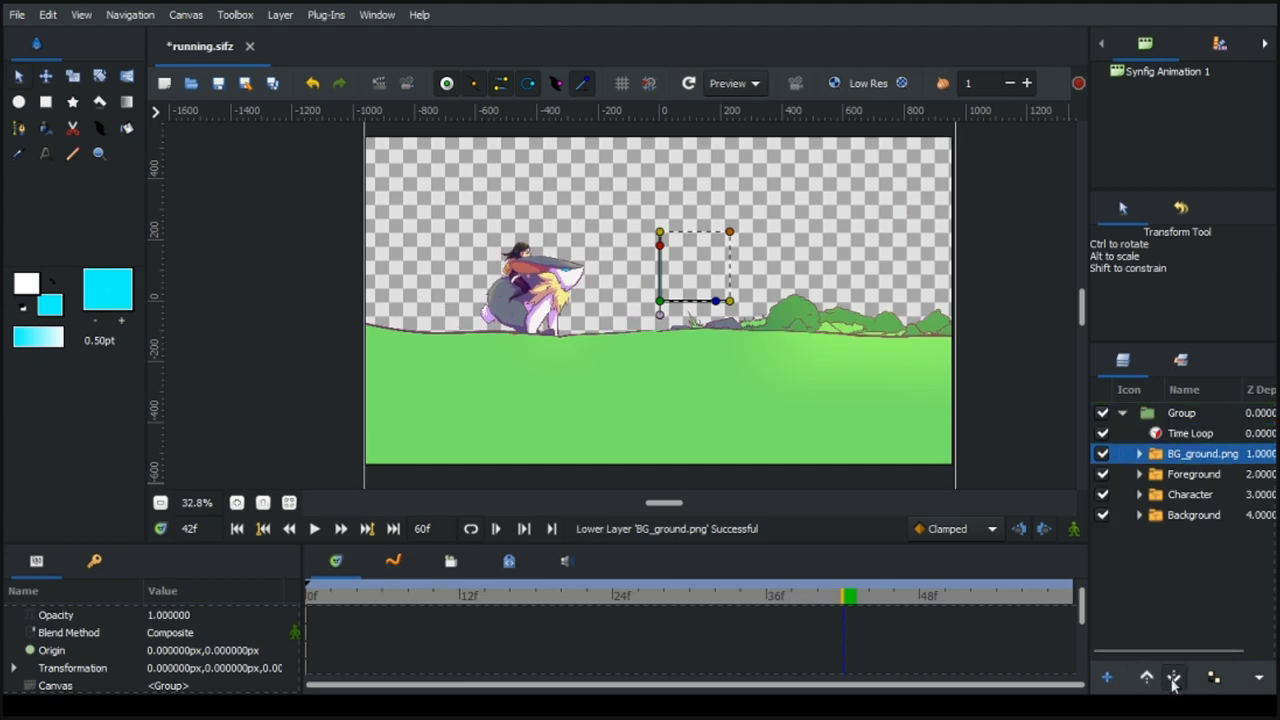
{"action": "left_click", "coordinate": [1174, 679]}
{"action": "left_click", "coordinate": [1174, 679]}
{"action": "left_click", "coordinate": [1174, 679]}
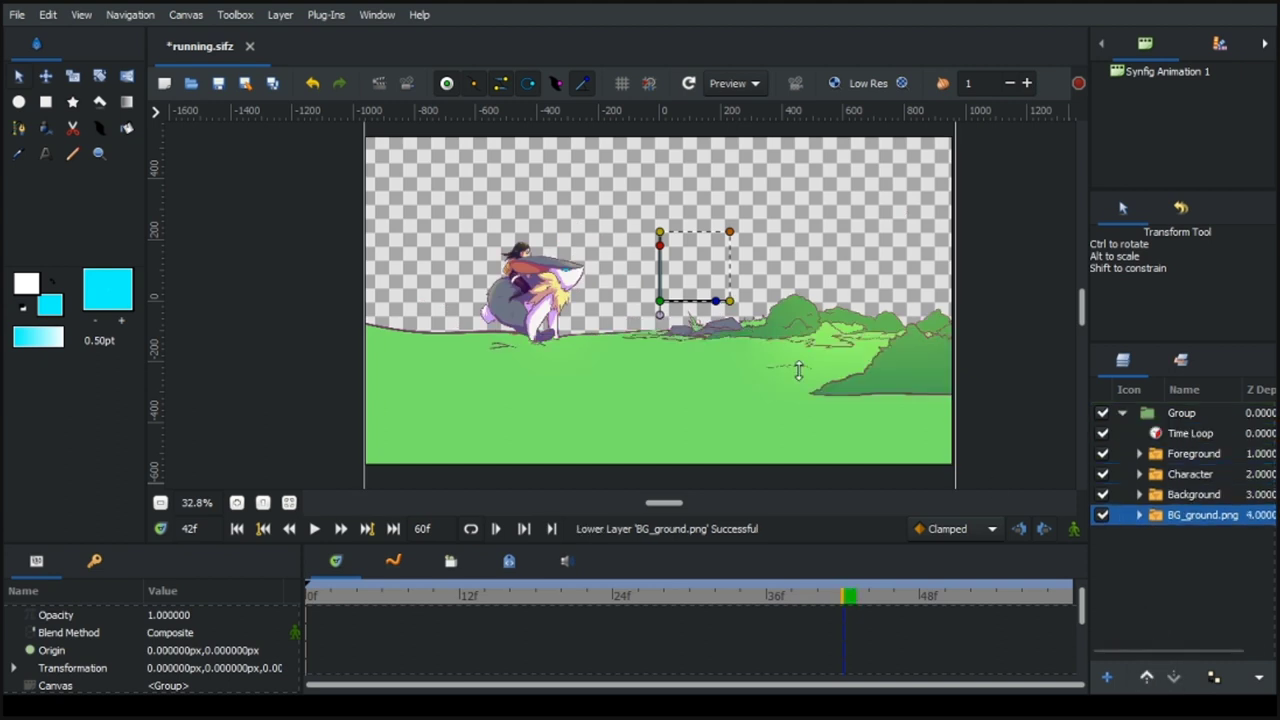
Try shifting the BG_ground.png layer up to an offset of about -27 px, 478 px, and delete the layer.
{"action": "scroll", "coordinate": [678, 312], "scroll_direction": "down", "scroll_amount": 2}
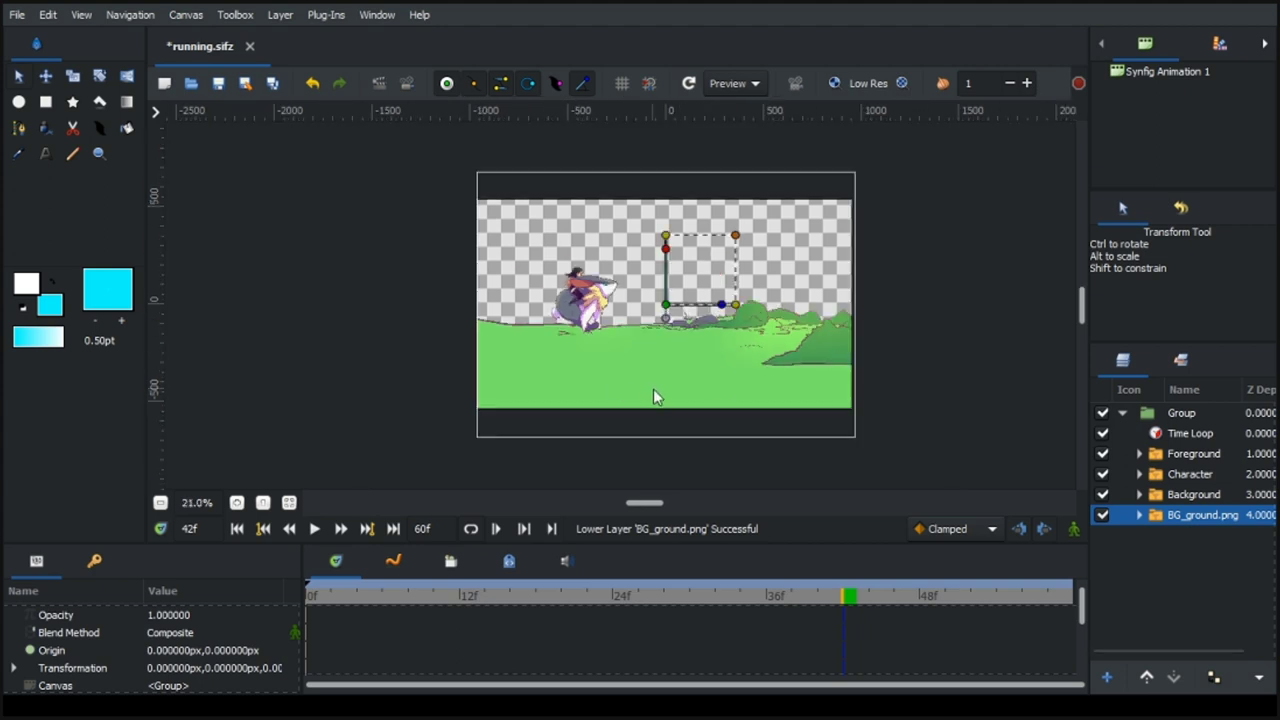
{"action": "left_click", "coordinate": [1170, 499]}
{"action": "left_click", "coordinate": [1167, 516]}
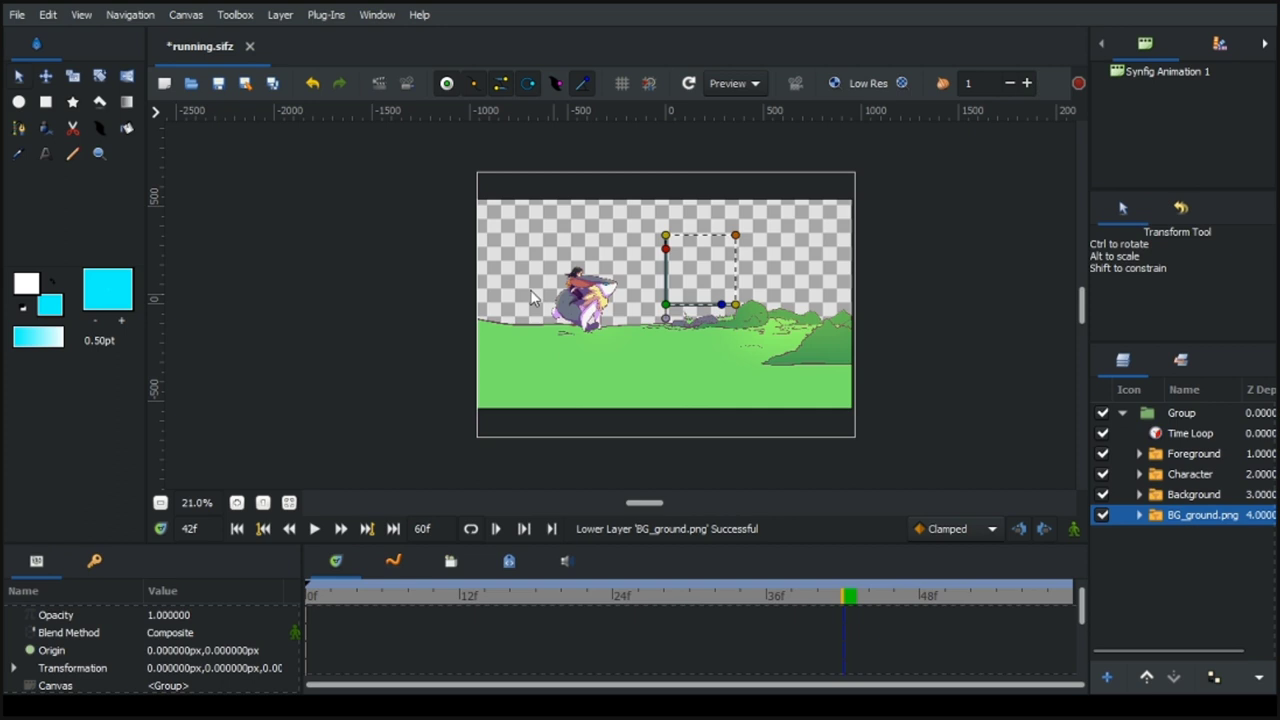
{"action": "left_click", "coordinate": [667, 300]}
{"action": "left_click_drag", "start_coordinate": [667, 296], "coordinate": [667, 260]}
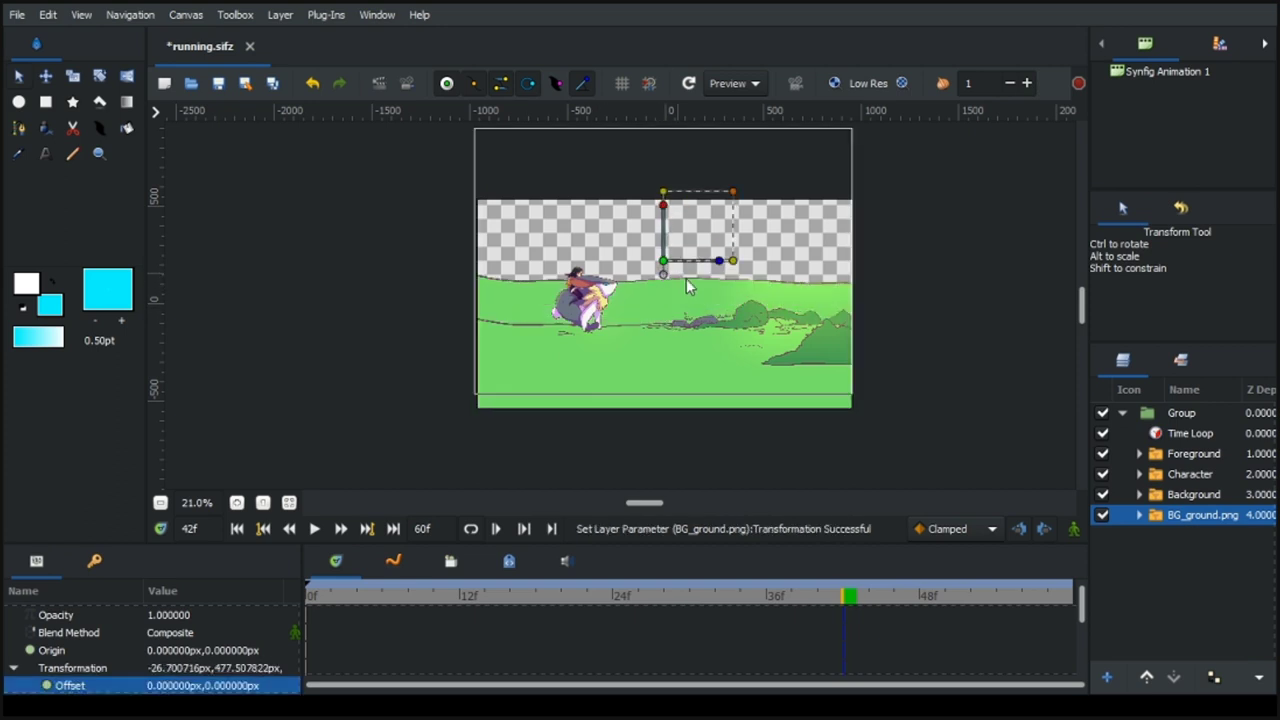
{"action": "left_click_drag", "start_coordinate": [1088, 512], "coordinate": [991, 509]}
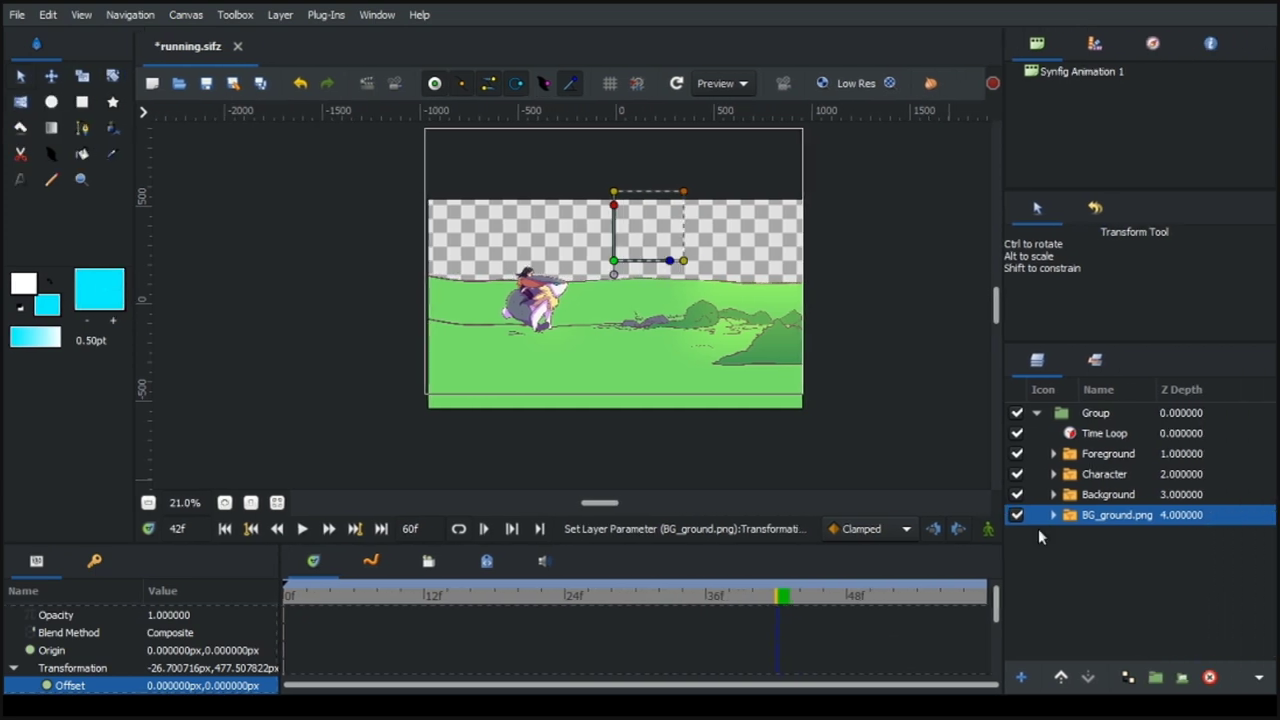
{"action": "left_click", "coordinate": [1209, 677]}
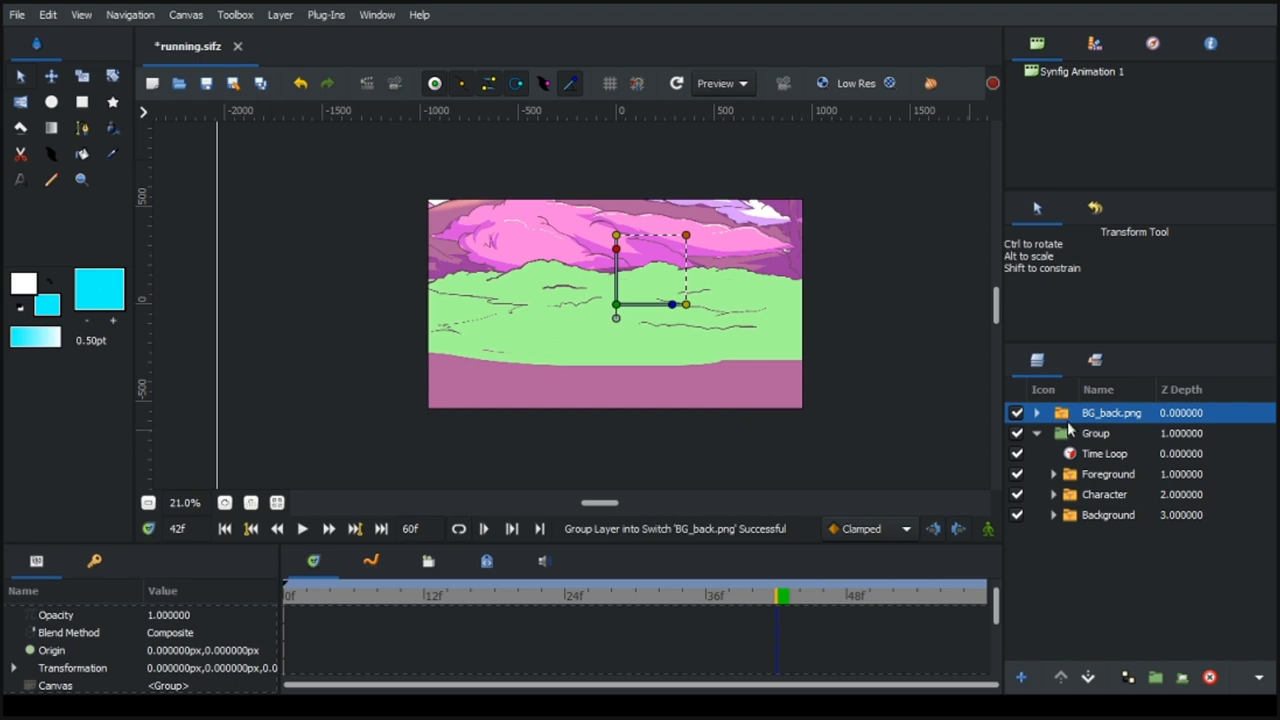
Move the BG_back.png layer into the group and lower it to the bottom, below the Background layer.
{"action": "left_click_drag", "start_coordinate": [1061, 420], "coordinate": [1088, 523]}
{"action": "mouse_move", "coordinate": [1061, 442]}
{"action": "left_mouse_down"}
{"action": "mouse_move", "coordinate": [1080, 412]}
{"action": "mouse_move", "coordinate": [1066, 440]}
{"action": "left_mouse_up"}
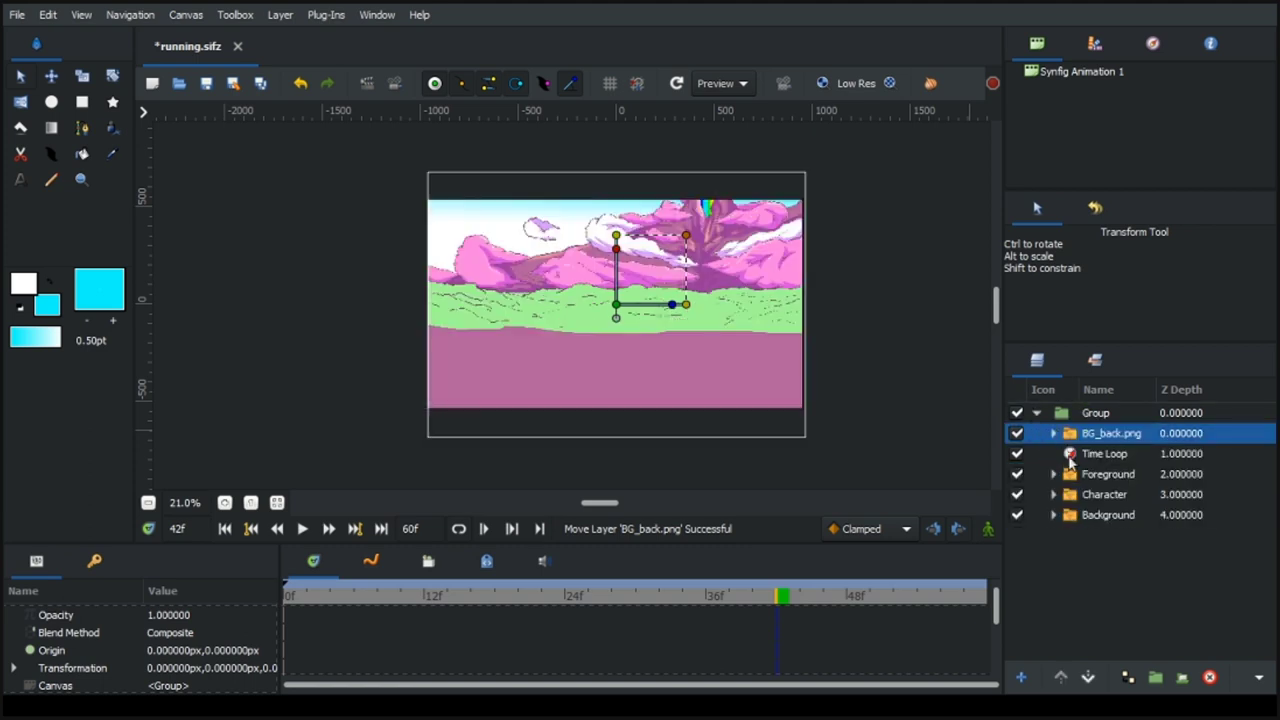
{"action": "left_click", "coordinate": [1087, 678]}
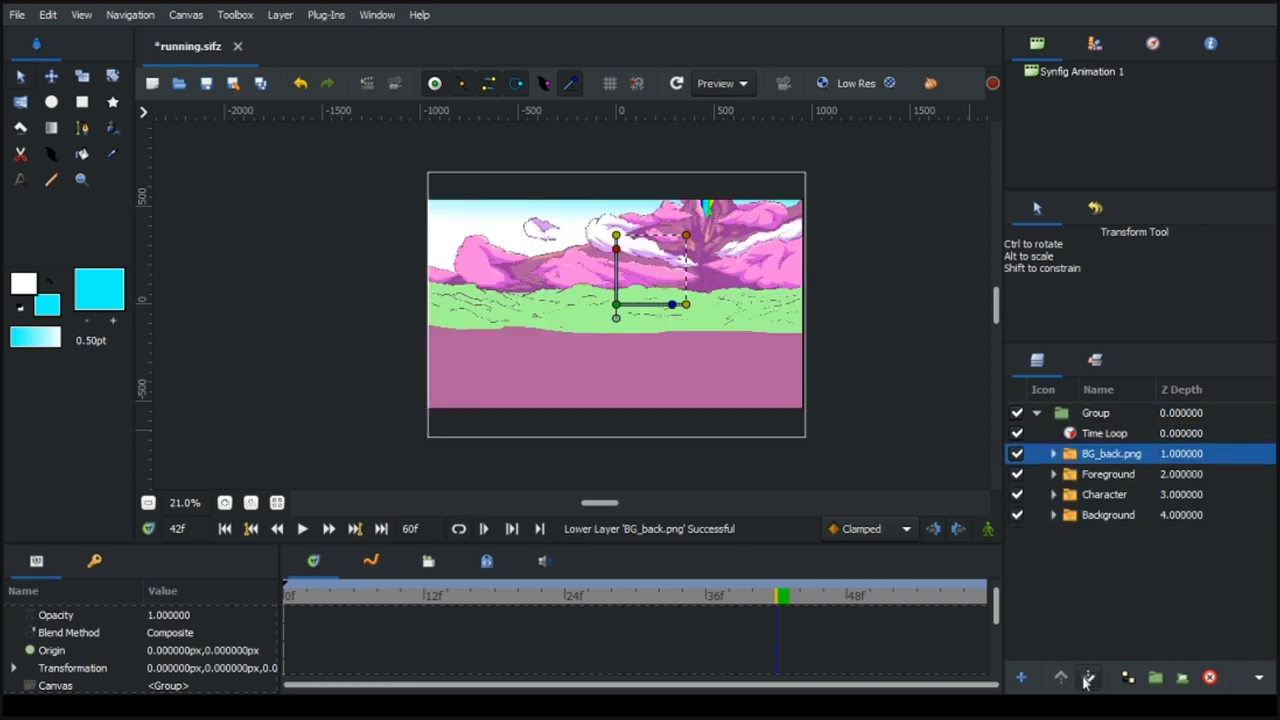
{"action": "left_click", "coordinate": [1087, 678]}
{"action": "left_click", "coordinate": [1087, 678]}
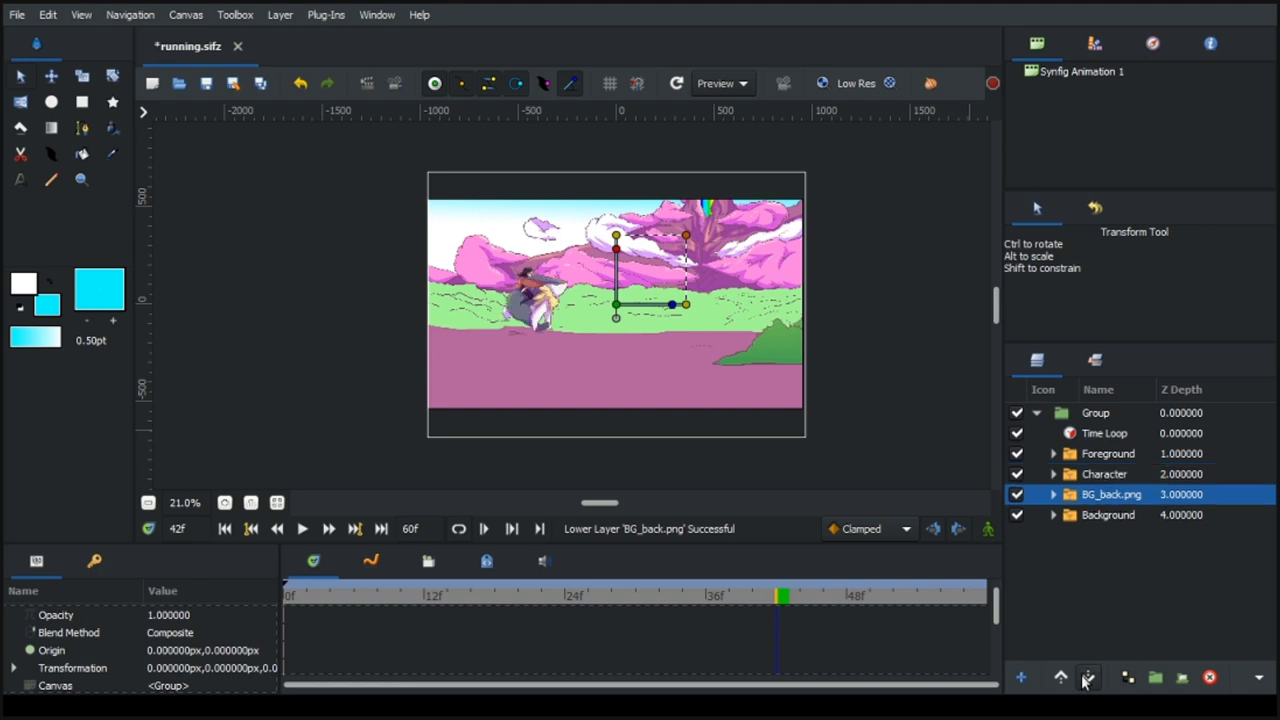
{"action": "left_click", "coordinate": [1087, 678]}
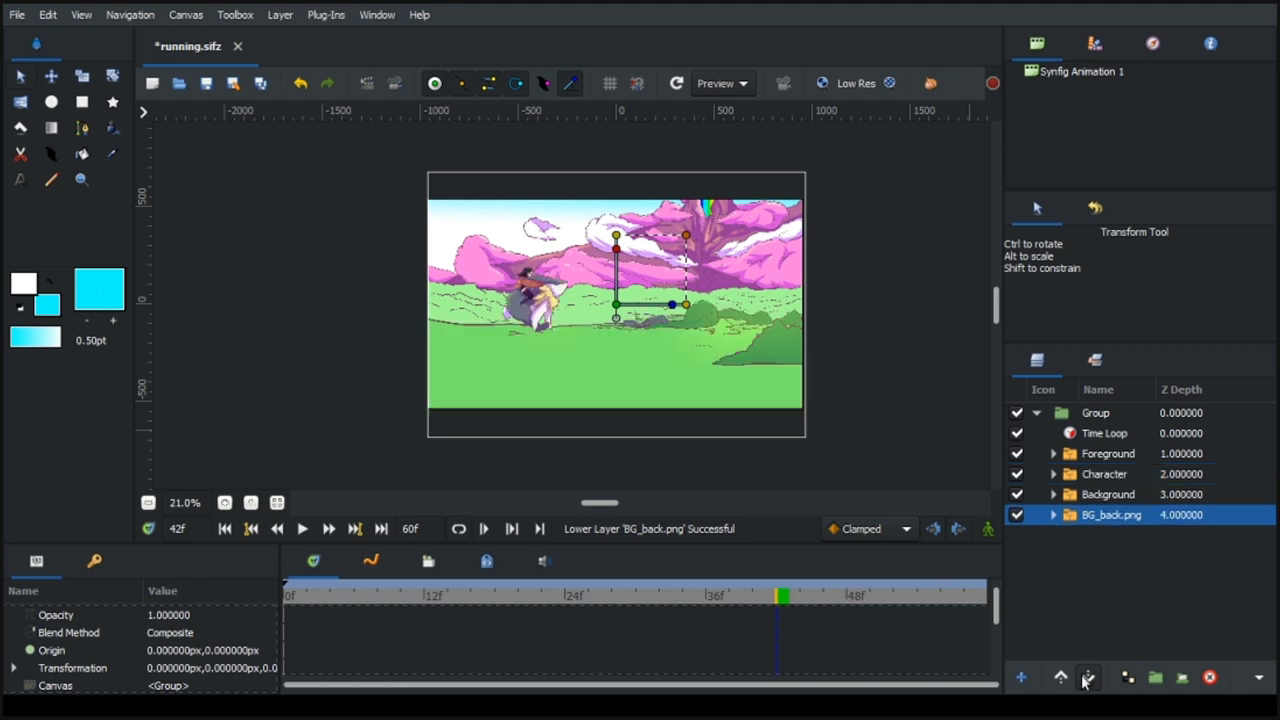
{"action": "left_click", "coordinate": [1100, 500]}
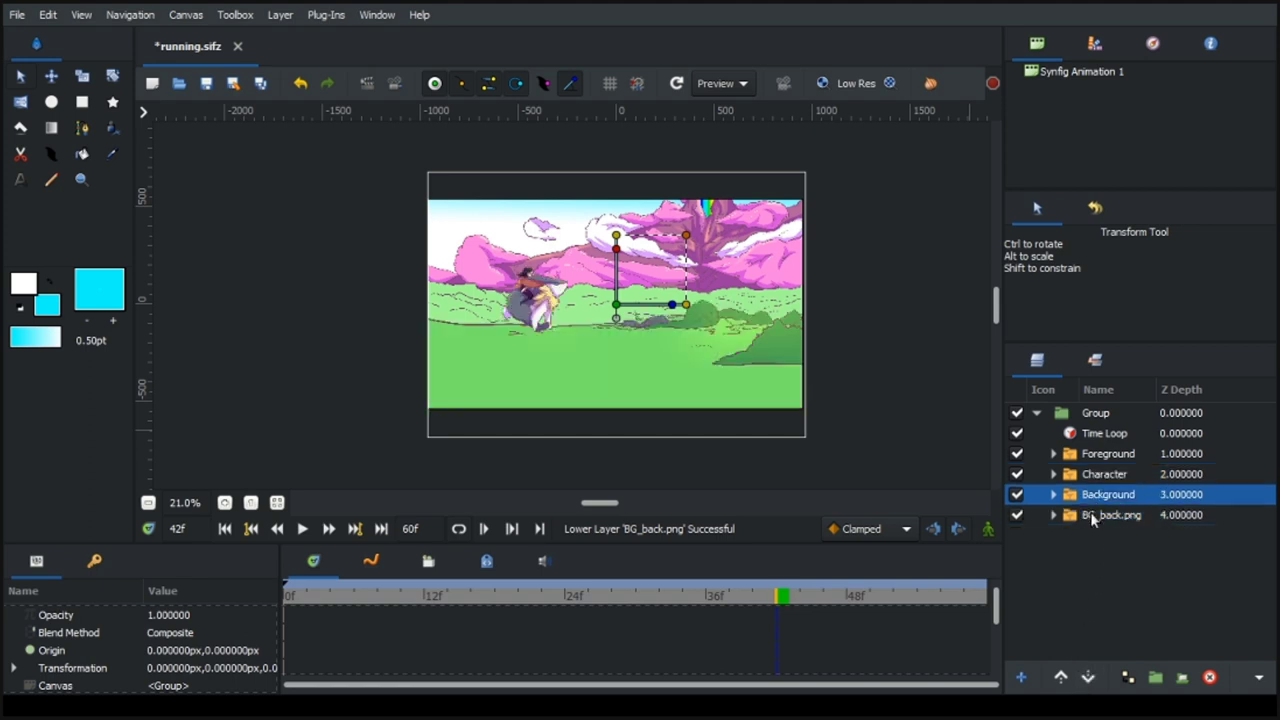
{"action": "left_click", "coordinate": [1092, 518]}
Move the Character layer further left to an offset of about -37 px, 12 px.
{"action": "left_click", "coordinate": [1068, 474]}
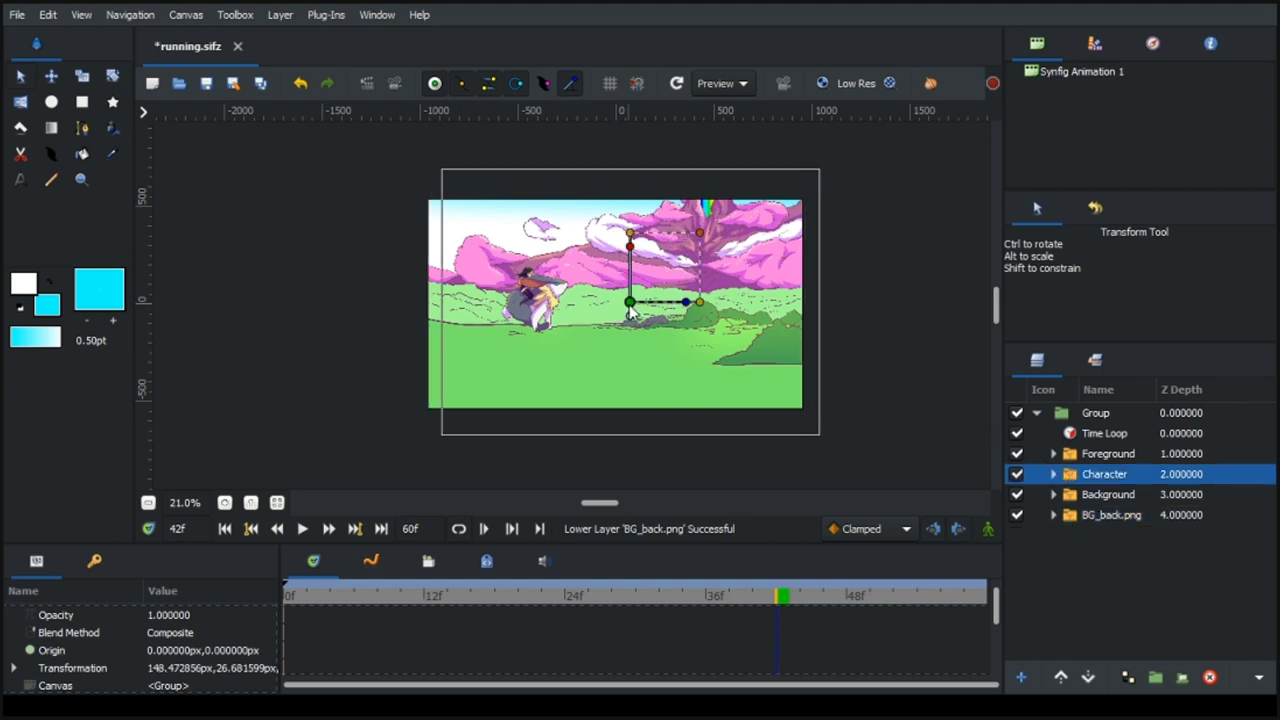
{"action": "left_click_drag", "start_coordinate": [629, 301], "coordinate": [612, 303]}
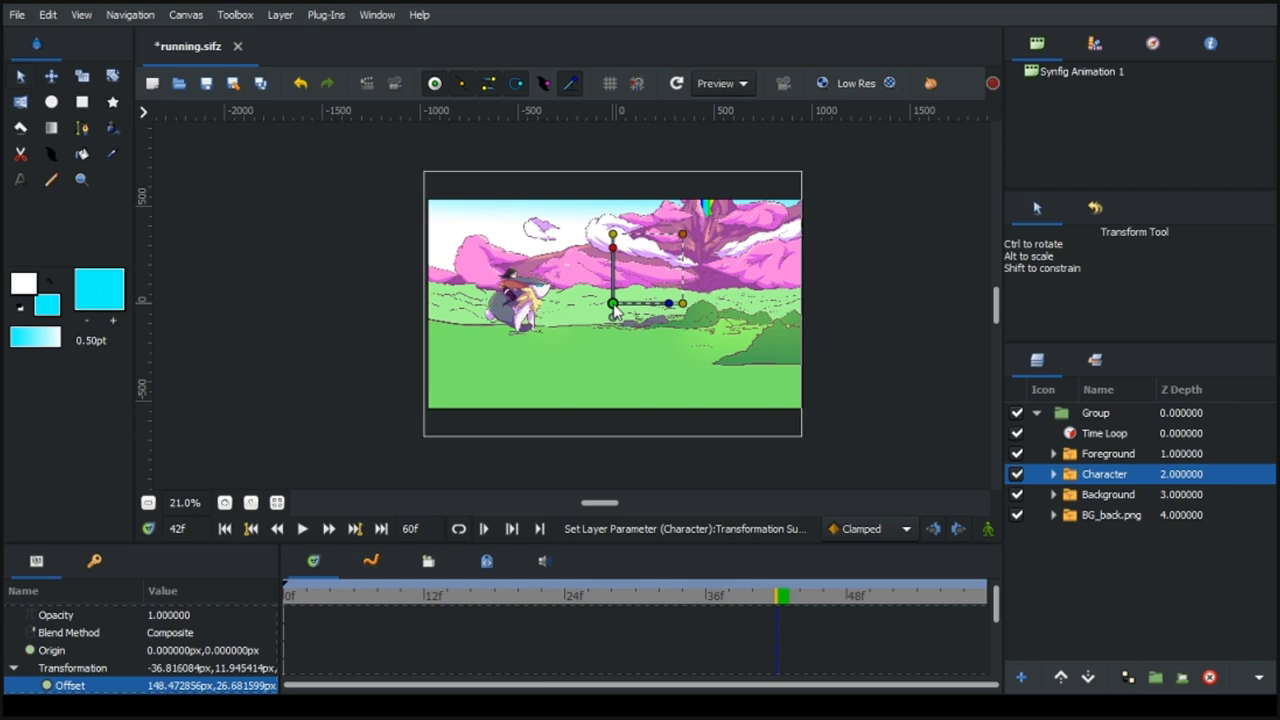
{"action": "left_click", "coordinate": [1068, 456]}
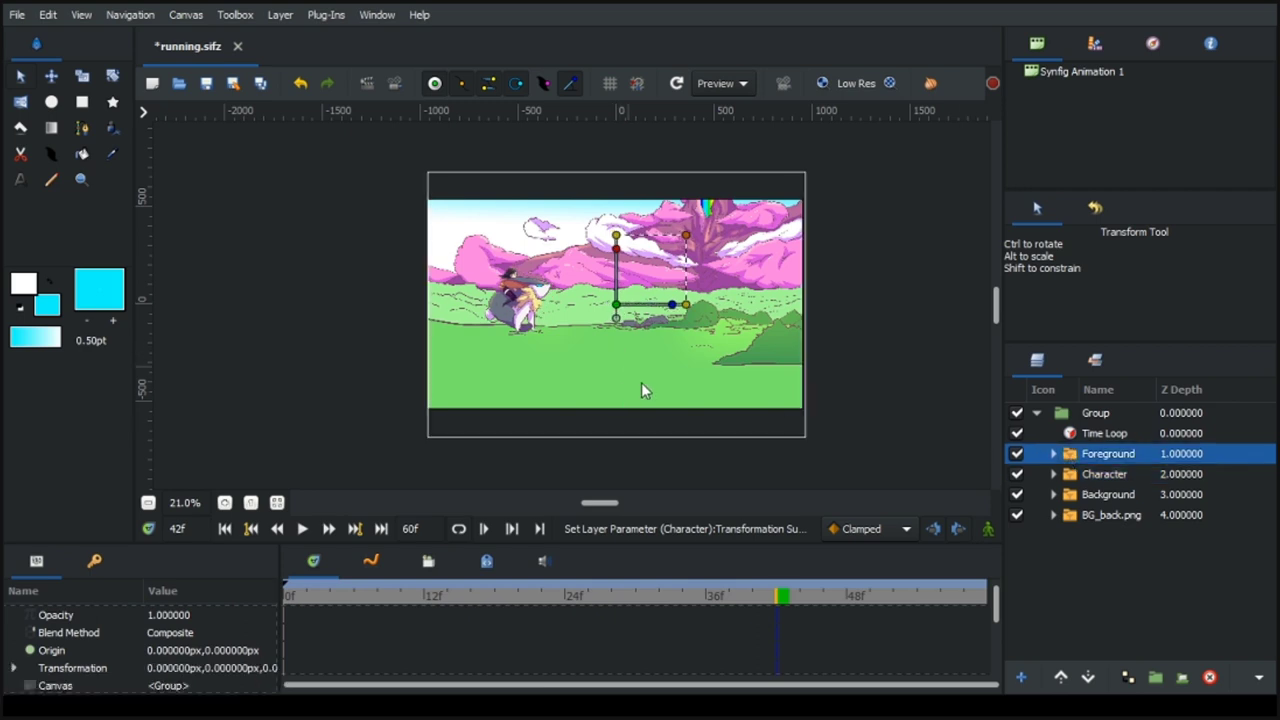
{"action": "left_click", "coordinate": [1078, 474]}
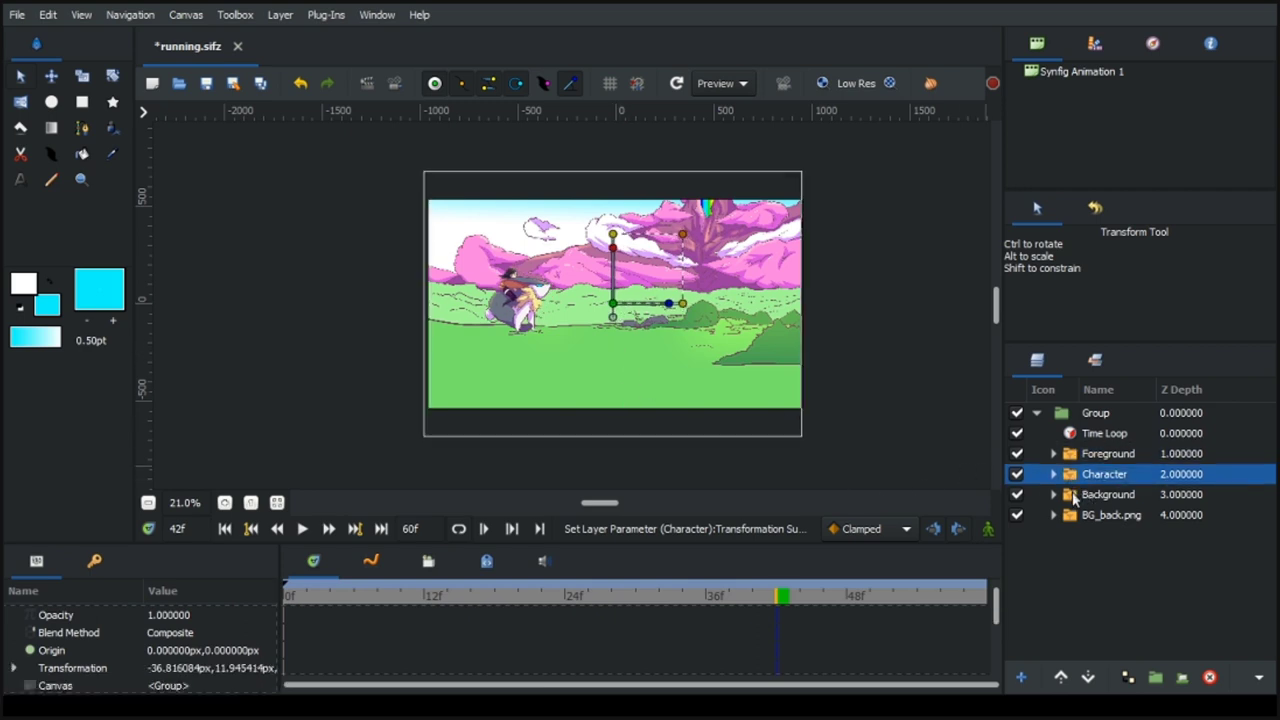
{"action": "left_click", "coordinate": [1078, 494]}
Play the animation from frame 0 to check the BG_back.png backdrop, stop at frame 41, and view that layer's scale.
{"action": "left_click", "coordinate": [288, 598]}
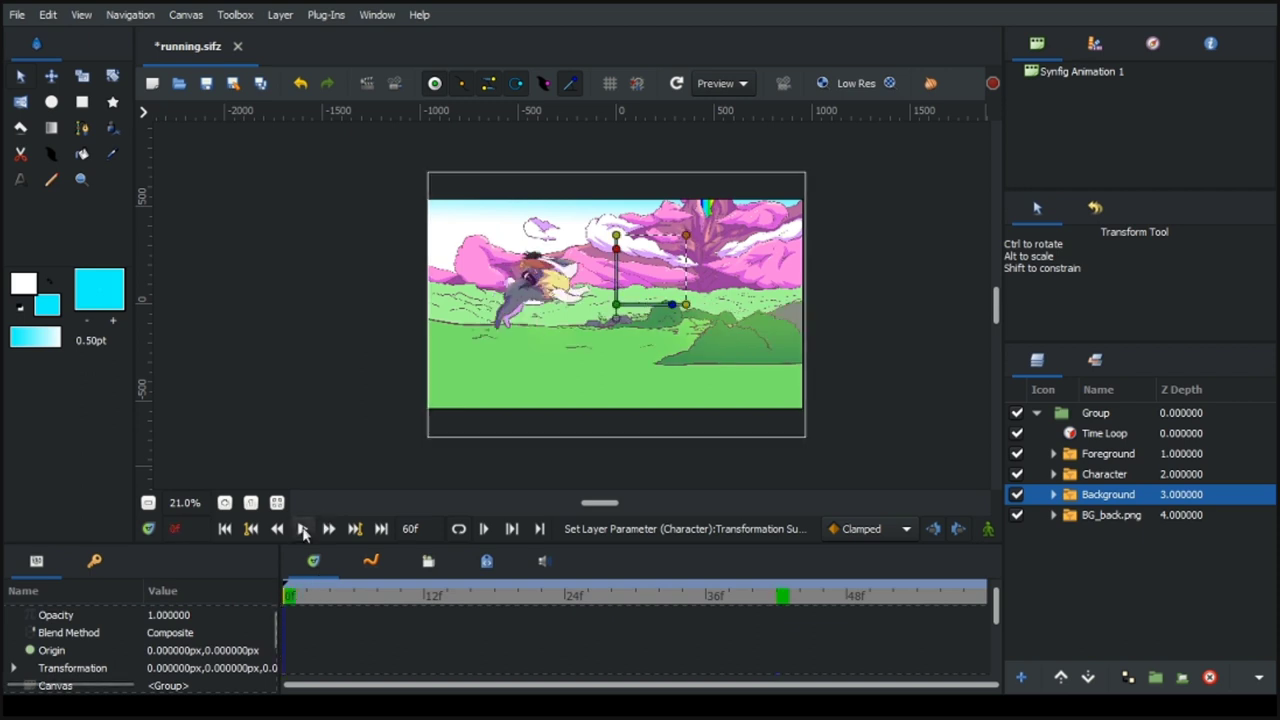
{"action": "left_click", "coordinate": [303, 529]}
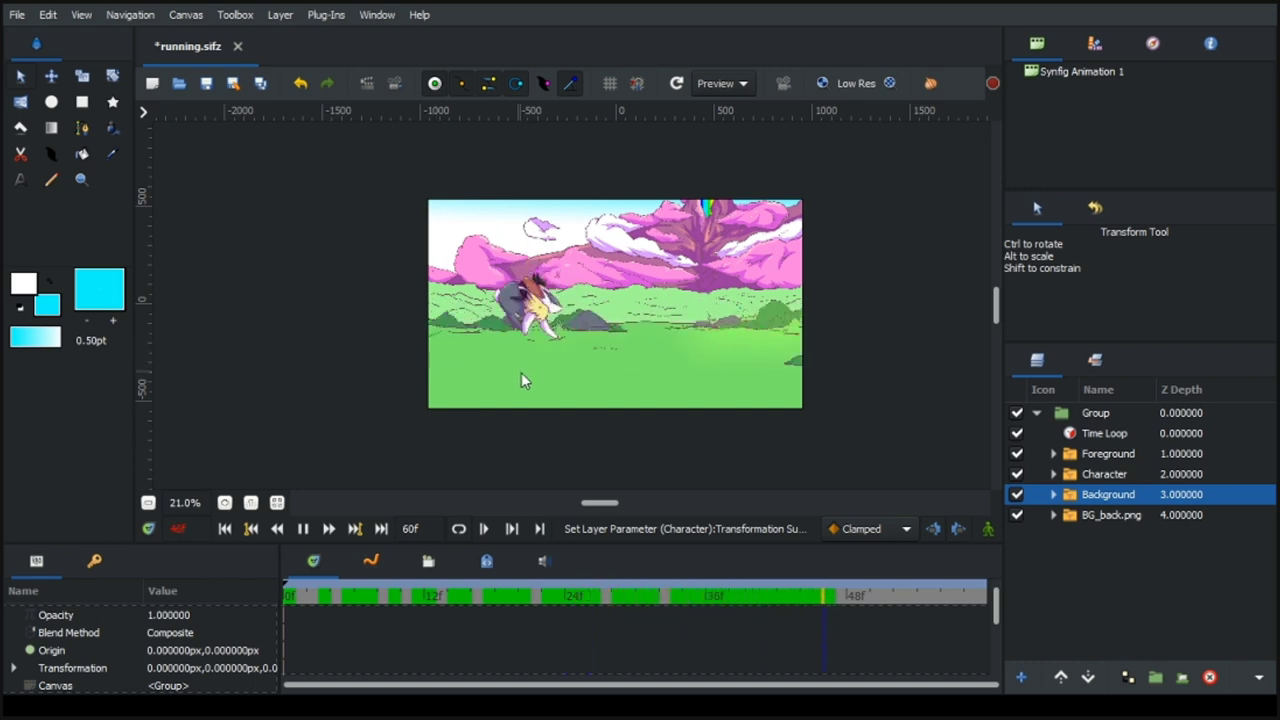
{"action": "left_click", "coordinate": [302, 529]}
{"action": "scroll", "coordinate": [574, 394], "scroll_direction": "up", "scroll_amount": 2}
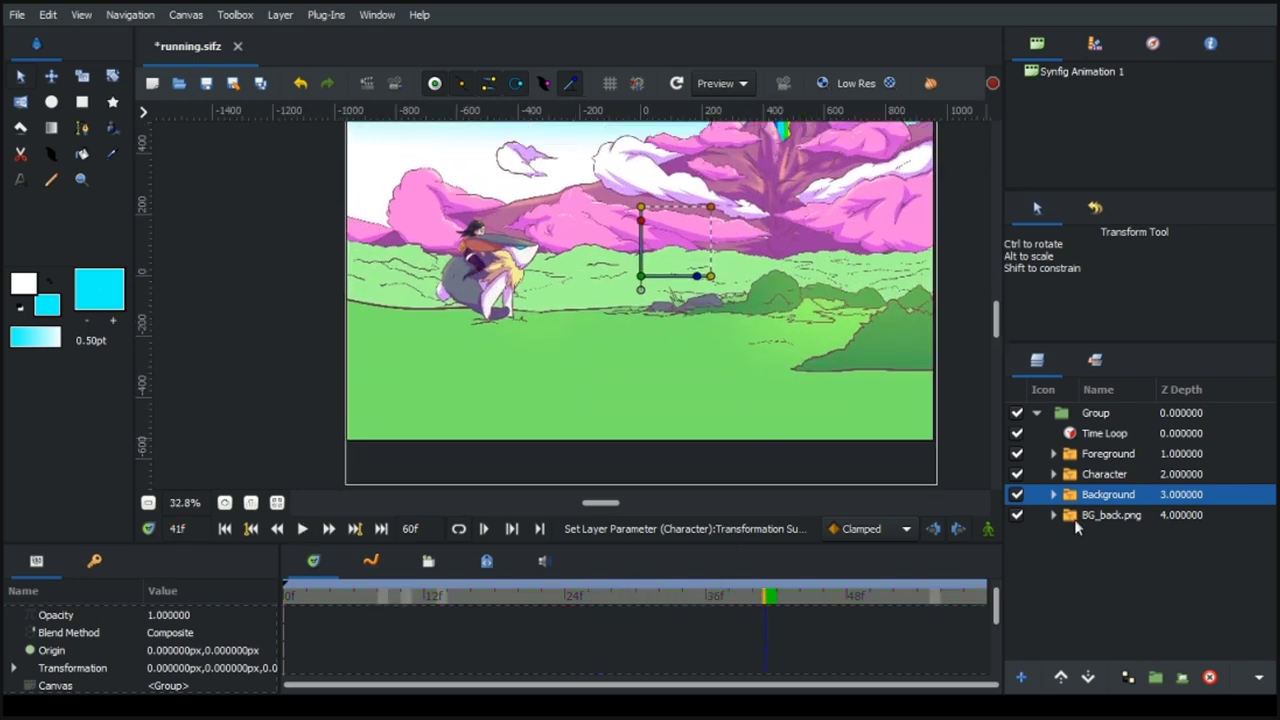
{"action": "left_click", "coordinate": [1074, 517]}
{"action": "left_click", "coordinate": [710, 209]}
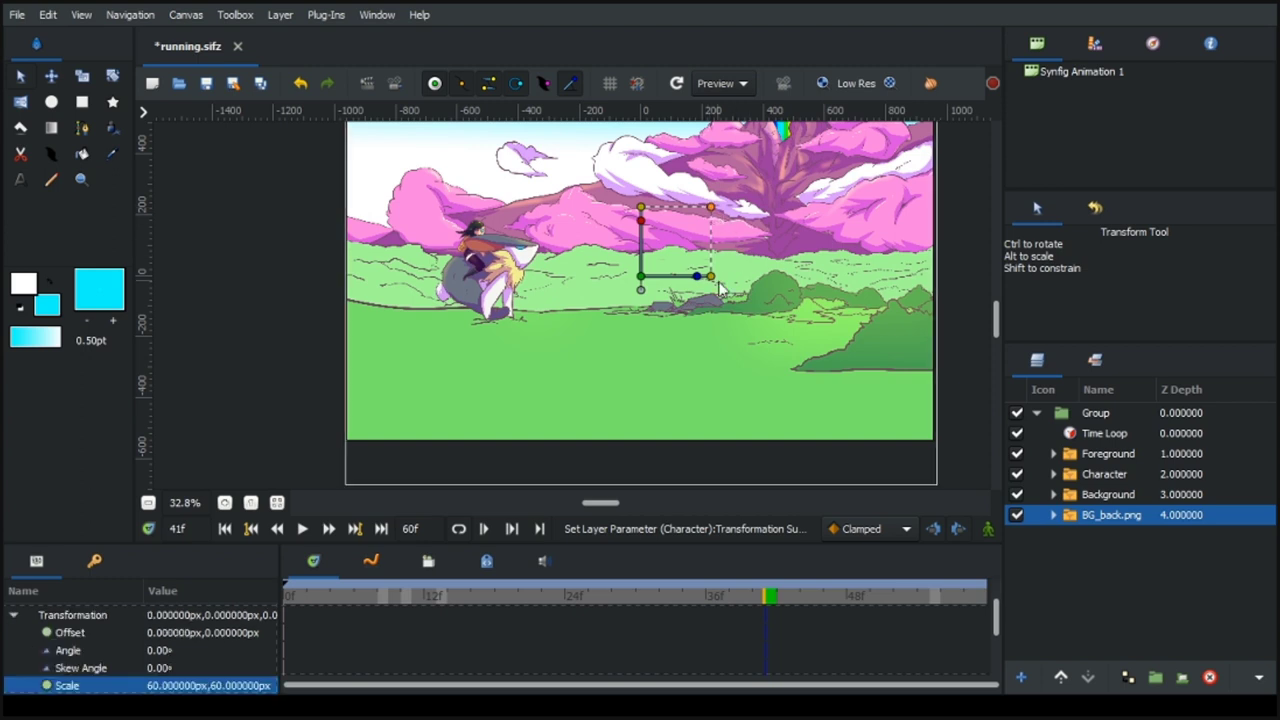
{"action": "scroll", "coordinate": [719, 228], "scroll_direction": "down", "scroll_amount": 1}
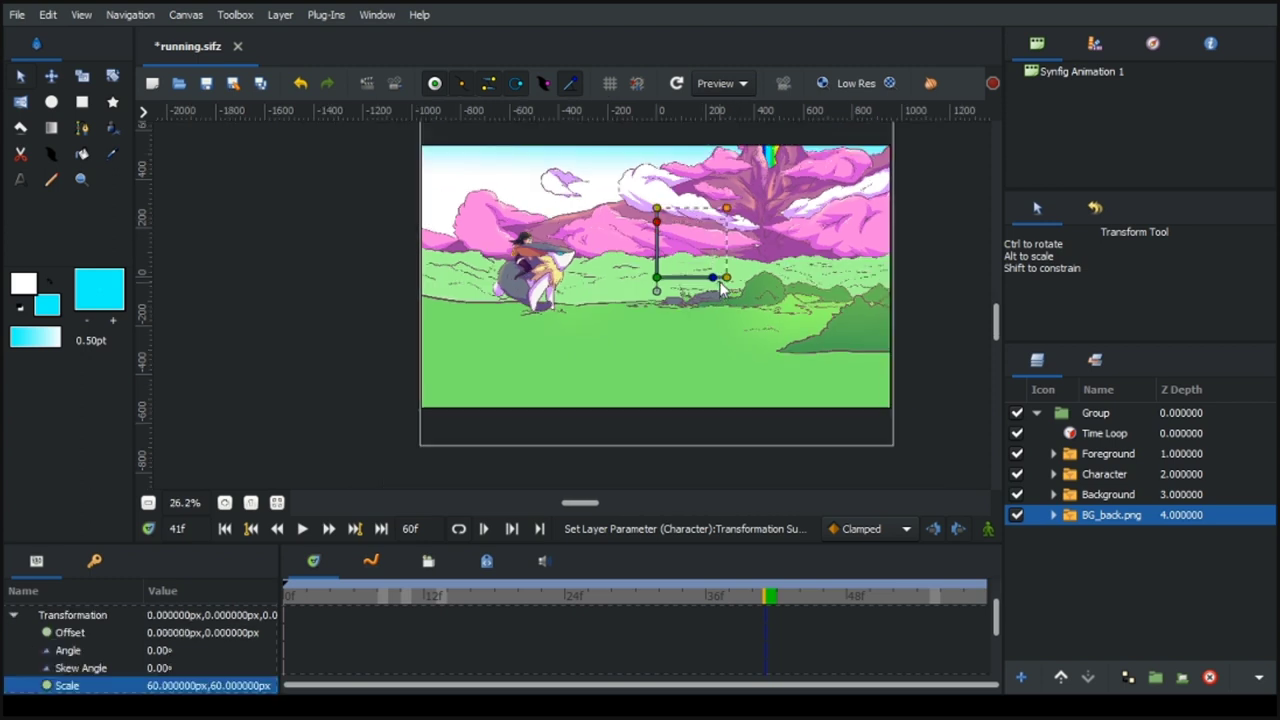
Collapse the group, add a Scale layer above it at frame 0, and name the new layer Camera1.
{"action": "left_click", "coordinate": [1040, 416]}
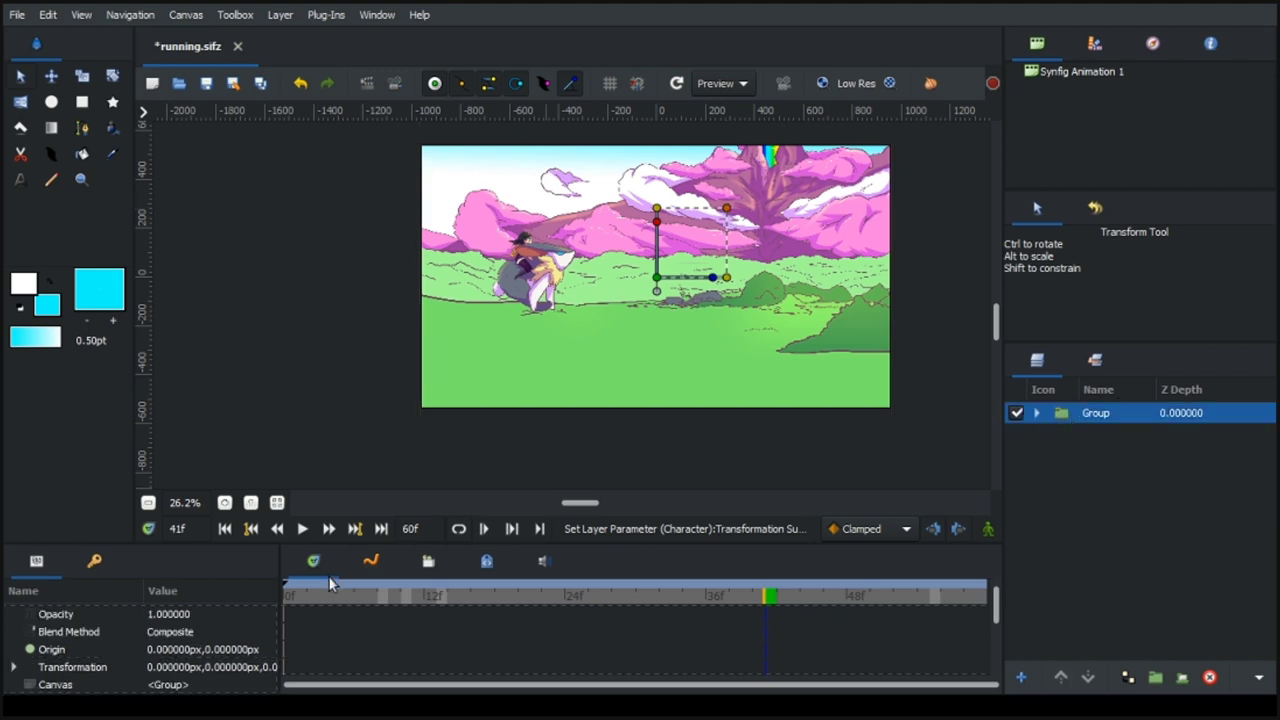
{"action": "left_click", "coordinate": [292, 597]}
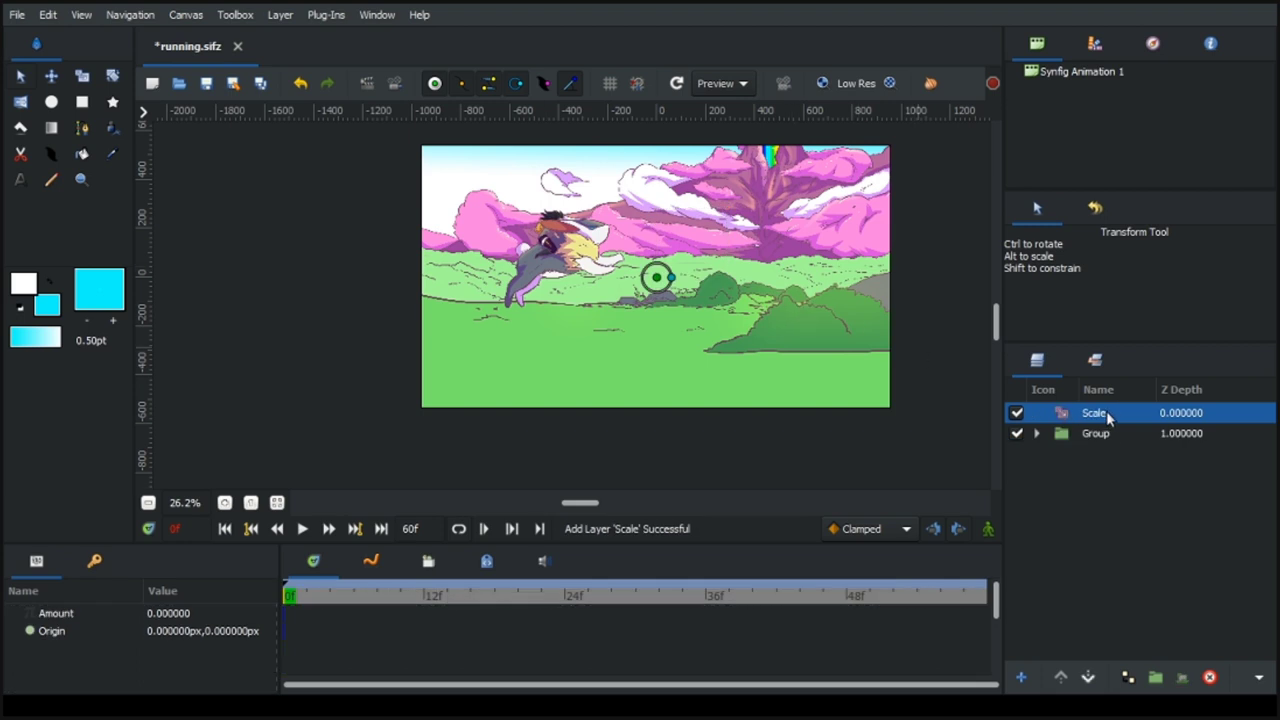
{"action": "double_click", "coordinate": [1096, 413]}
{"action": "type", "text": "C"}
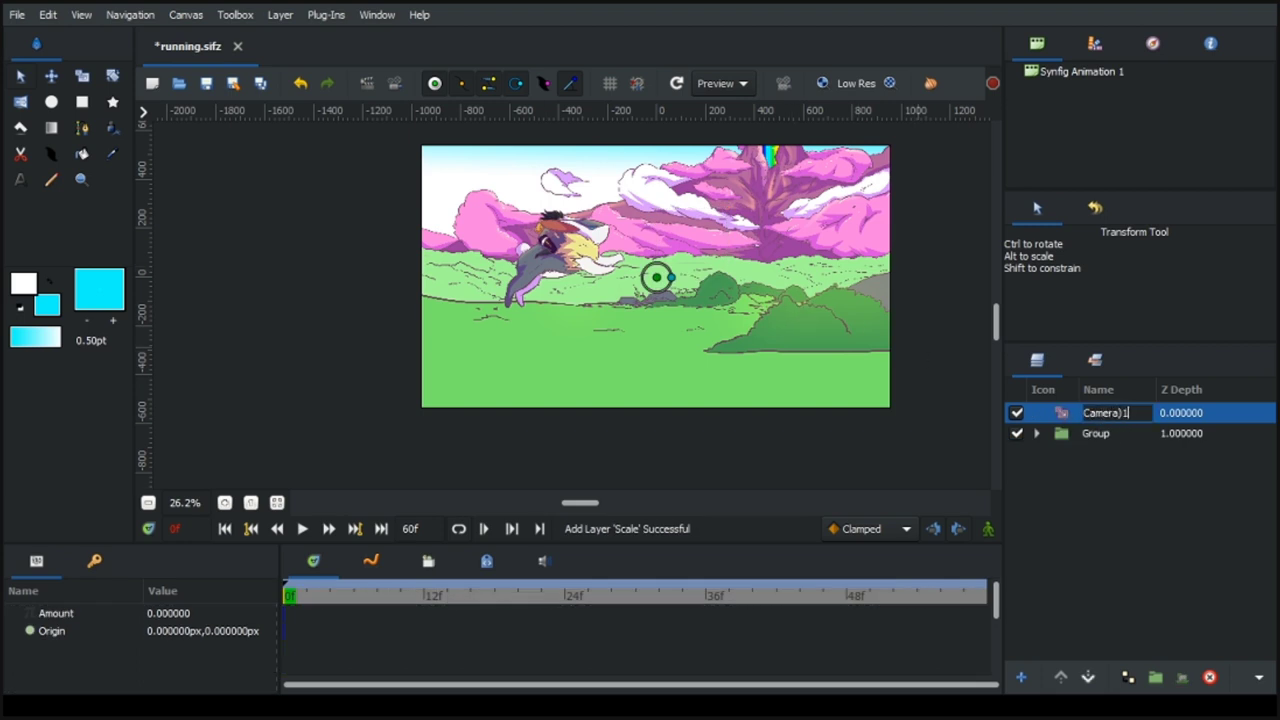
{"action": "type", "text": "amera1"}
{"action": "key", "text": "Return"}
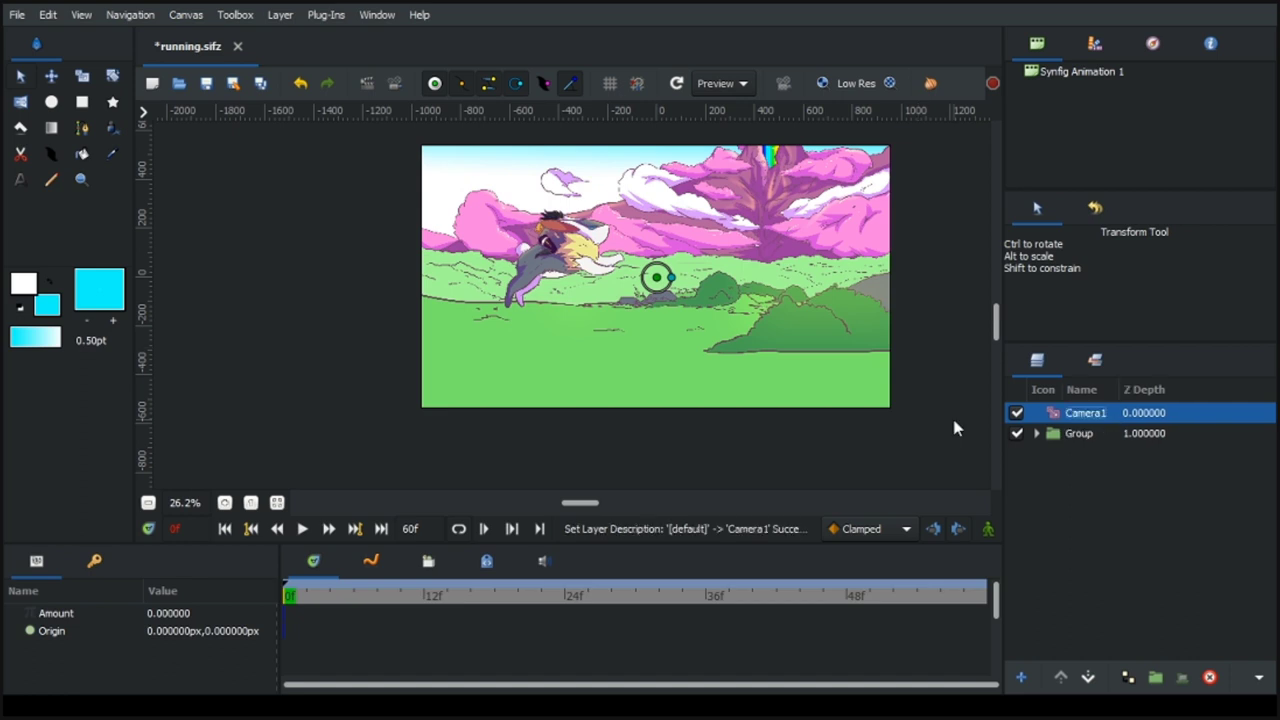
Enlarge the view with the Camera1 scale layer to an amount of about 0.24.
{"action": "left_click", "coordinate": [675, 279]}
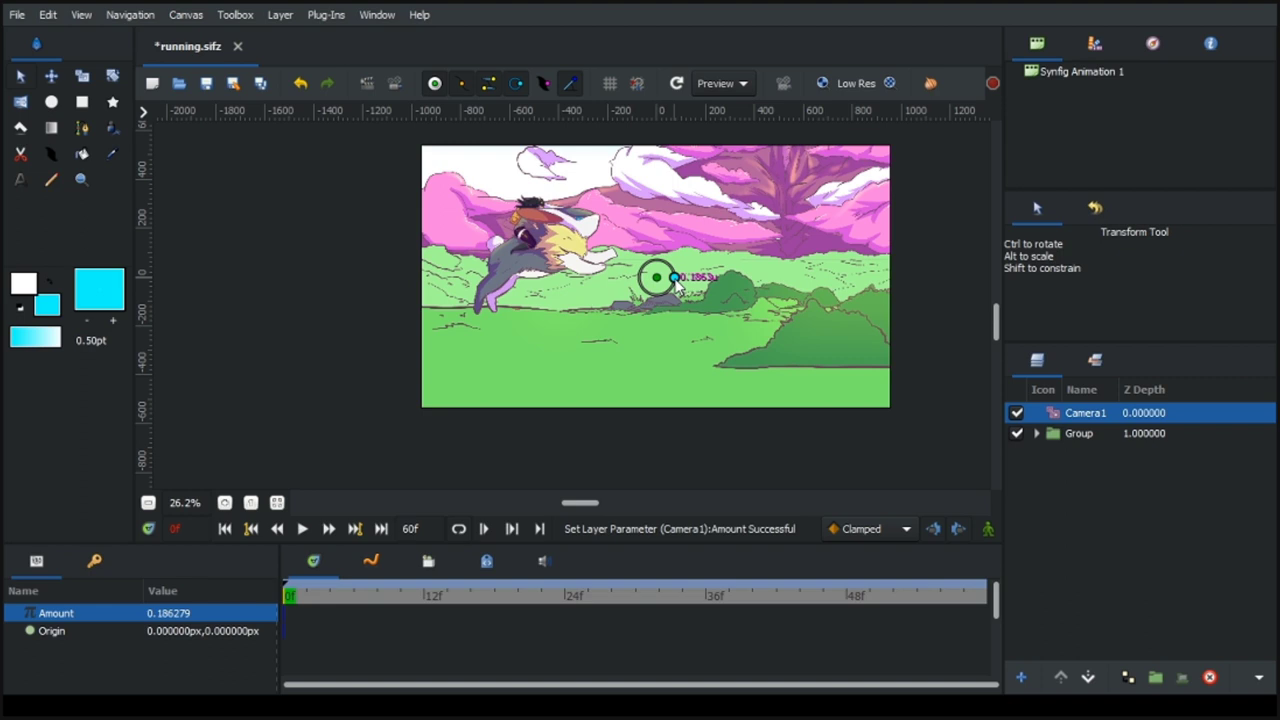
{"action": "left_click_drag", "start_coordinate": [676, 282], "coordinate": [676, 284]}
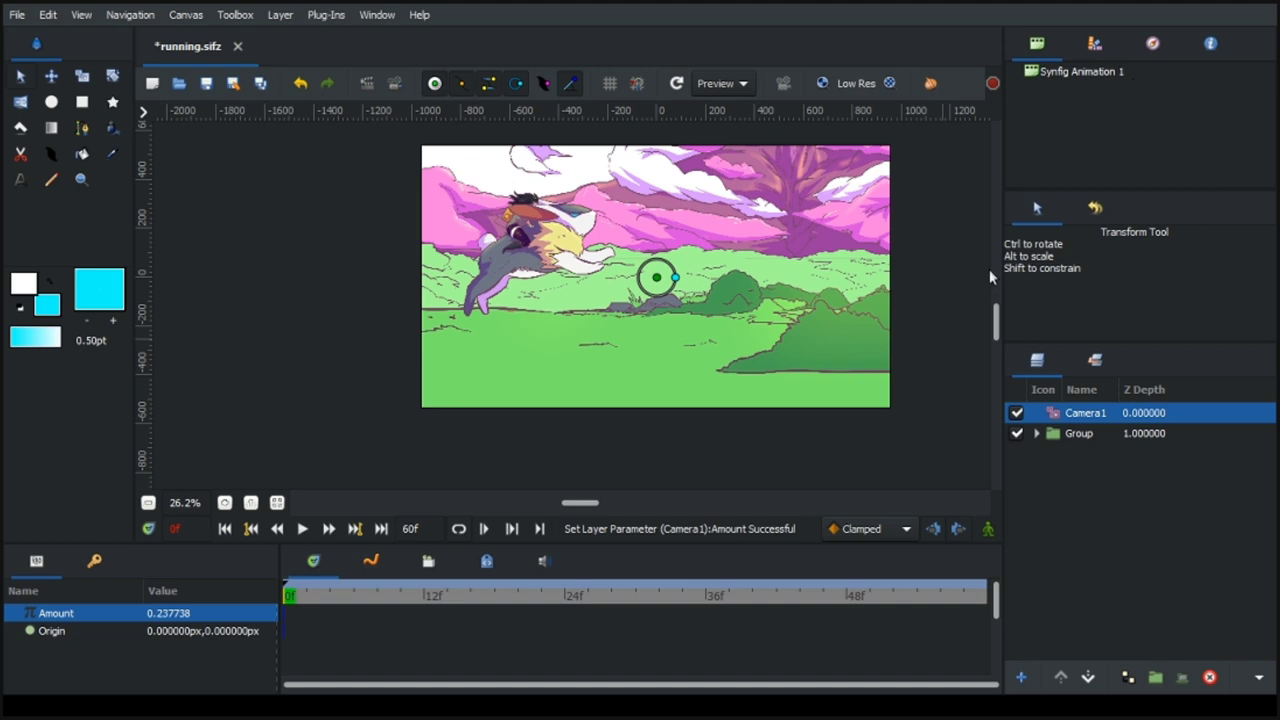
Add a Translate layer named Camera2 above Camera1 and move its origin to about -8 px, -171 px.
{"action": "left_click", "coordinate": [1092, 403]}
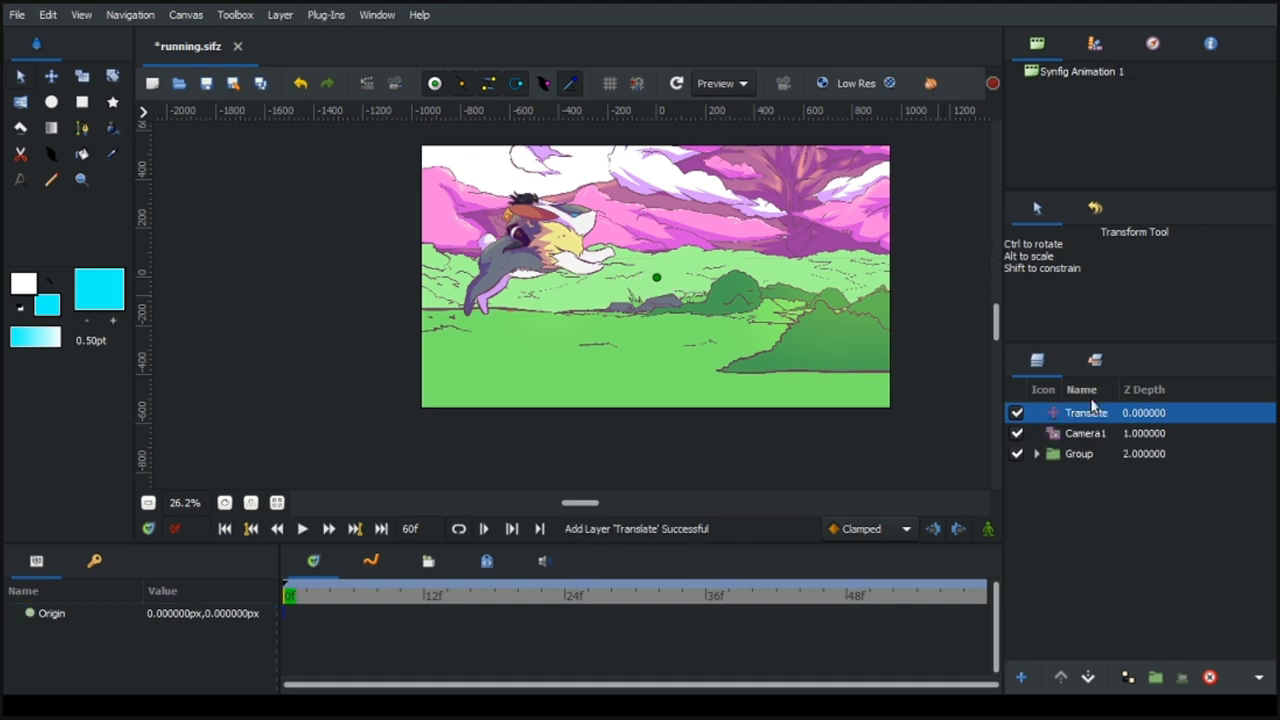
{"action": "double_click", "coordinate": [1085, 421]}
{"action": "type", "text": "Camera2"}
{"action": "key", "text": "Return"}
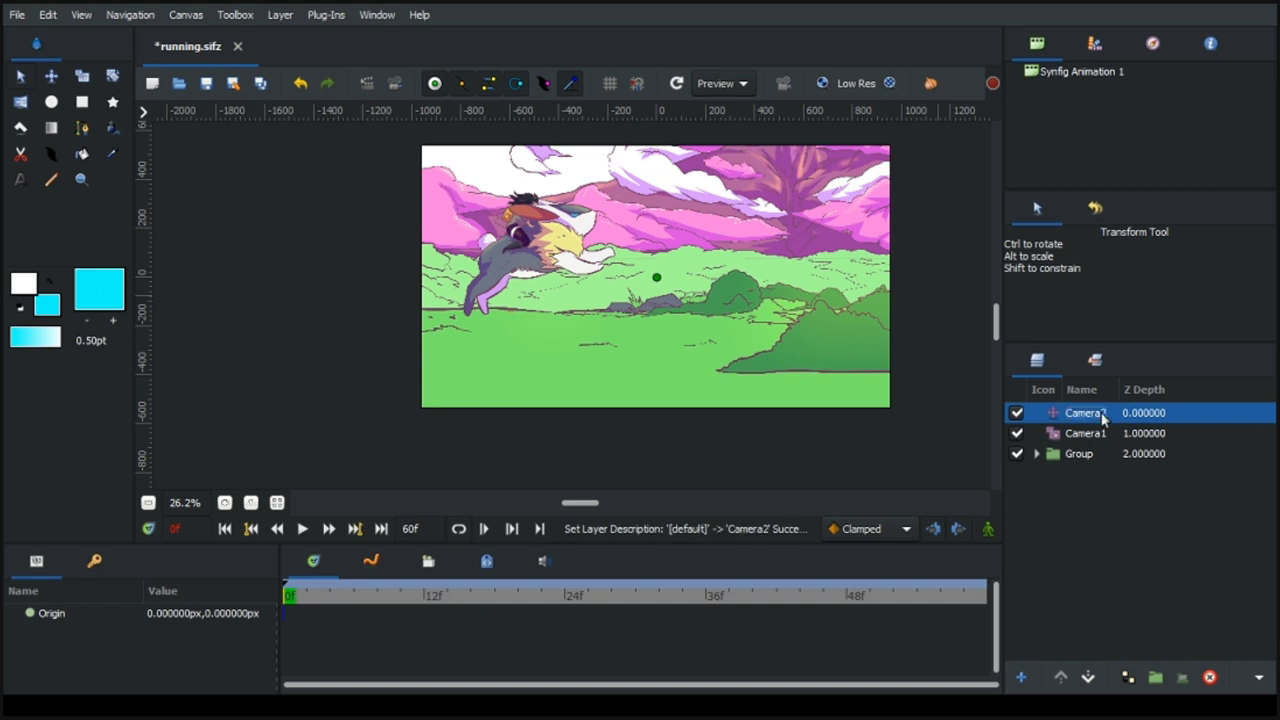
{"action": "left_click_drag", "start_coordinate": [656, 279], "coordinate": [655, 312]}
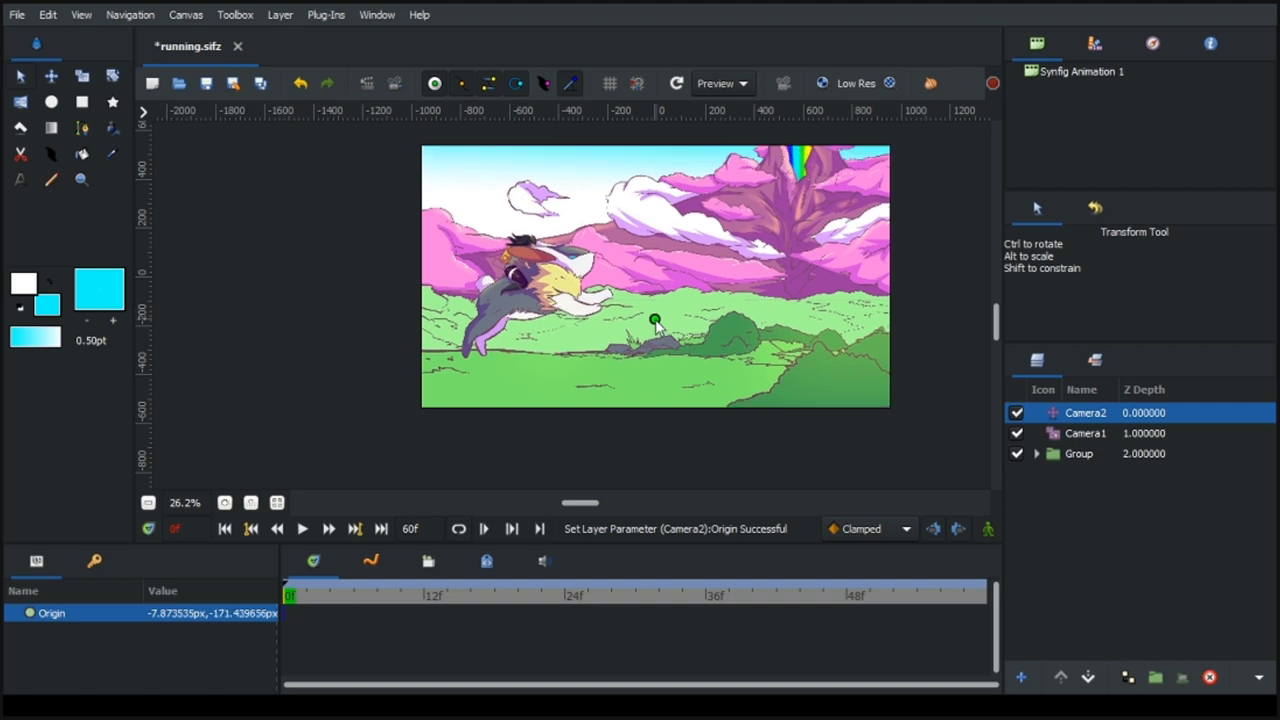
Play the animation to check the camera framing, and extend the animation's end to frame 120.
{"action": "left_click", "coordinate": [305, 529]}
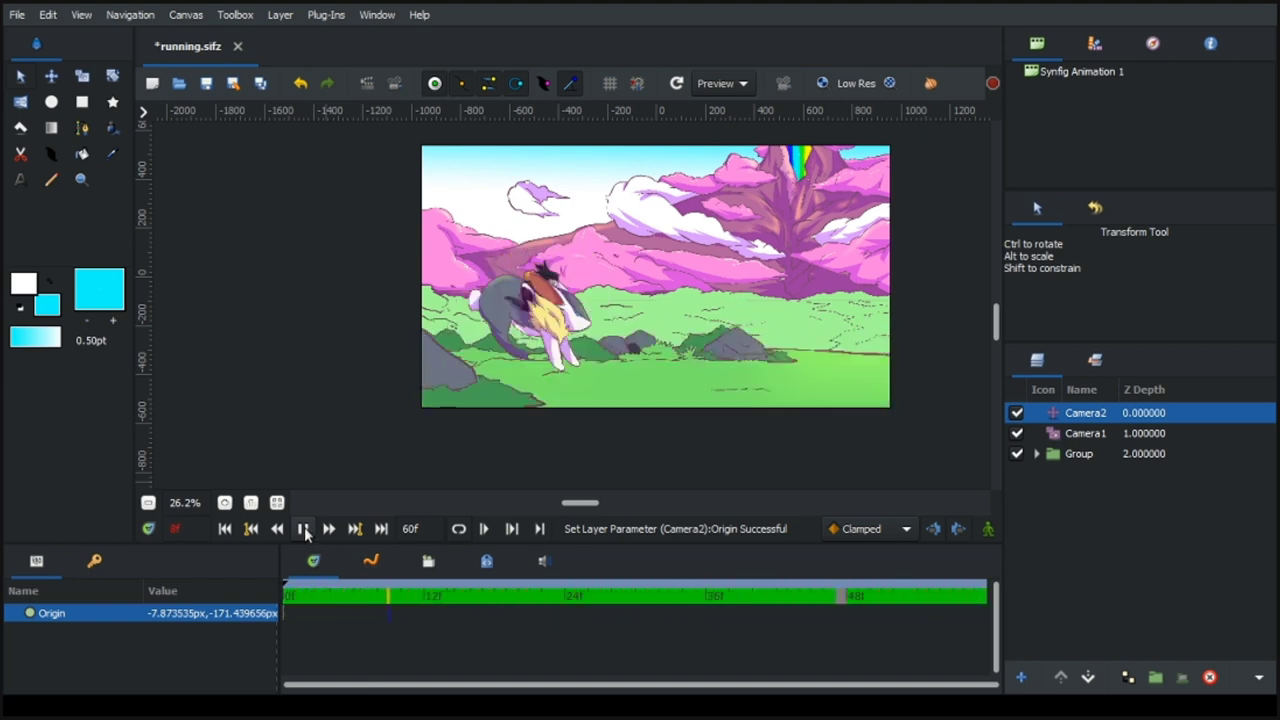
{"action": "left_click", "coordinate": [303, 529]}
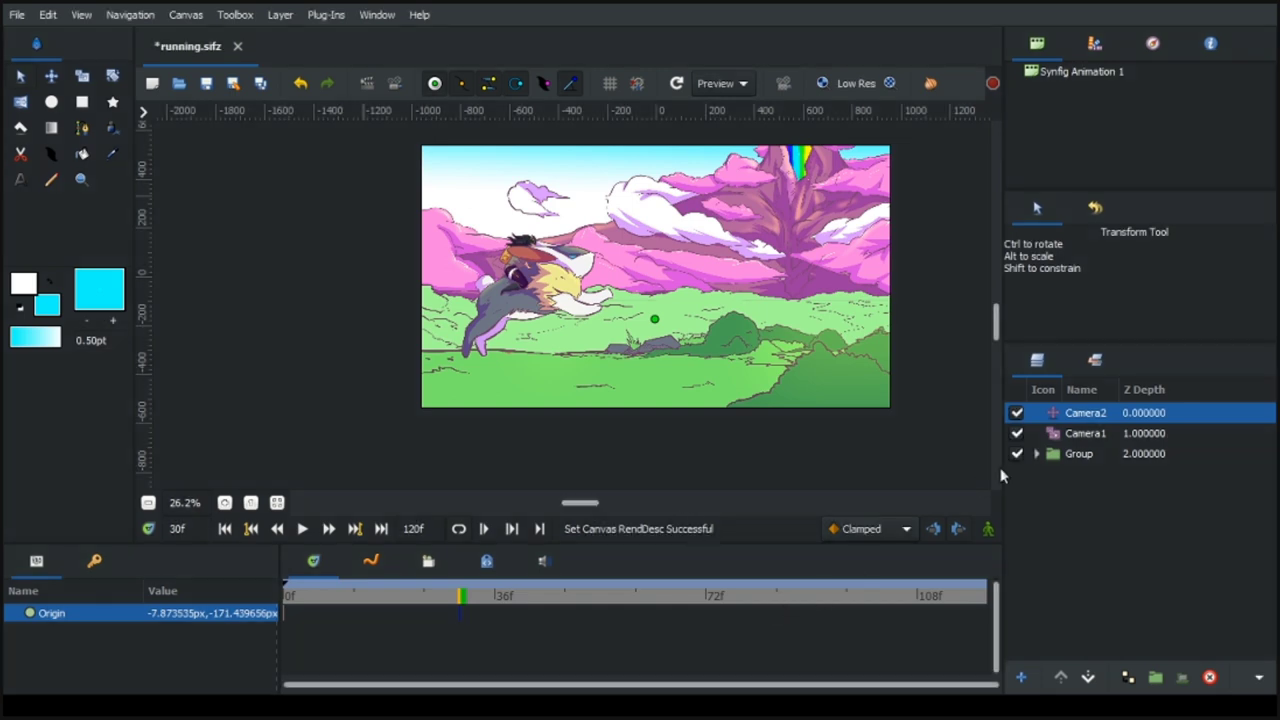
In animate mode, raise Camera2's origin slightly at frame 30 and move it to about 26 px, -171 px at frame 59.
{"action": "left_click", "coordinate": [987, 535]}
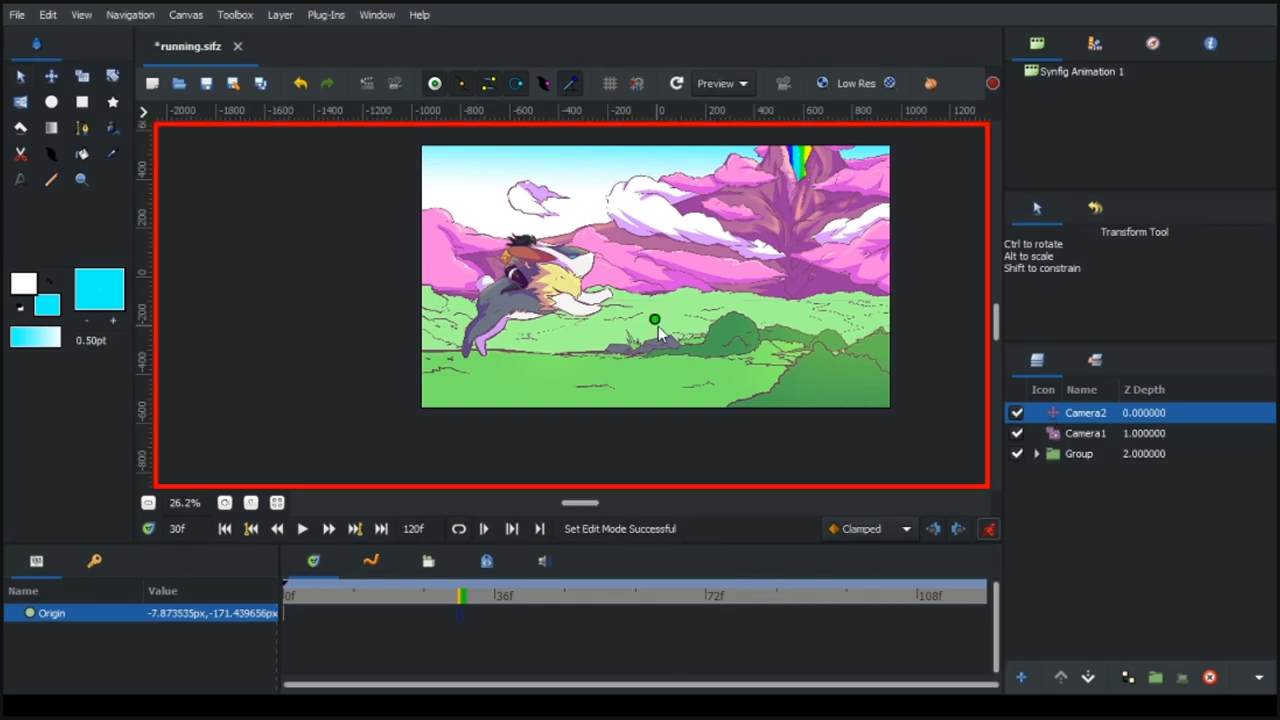
{"action": "left_click_drag", "start_coordinate": [658, 322], "coordinate": [658, 318]}
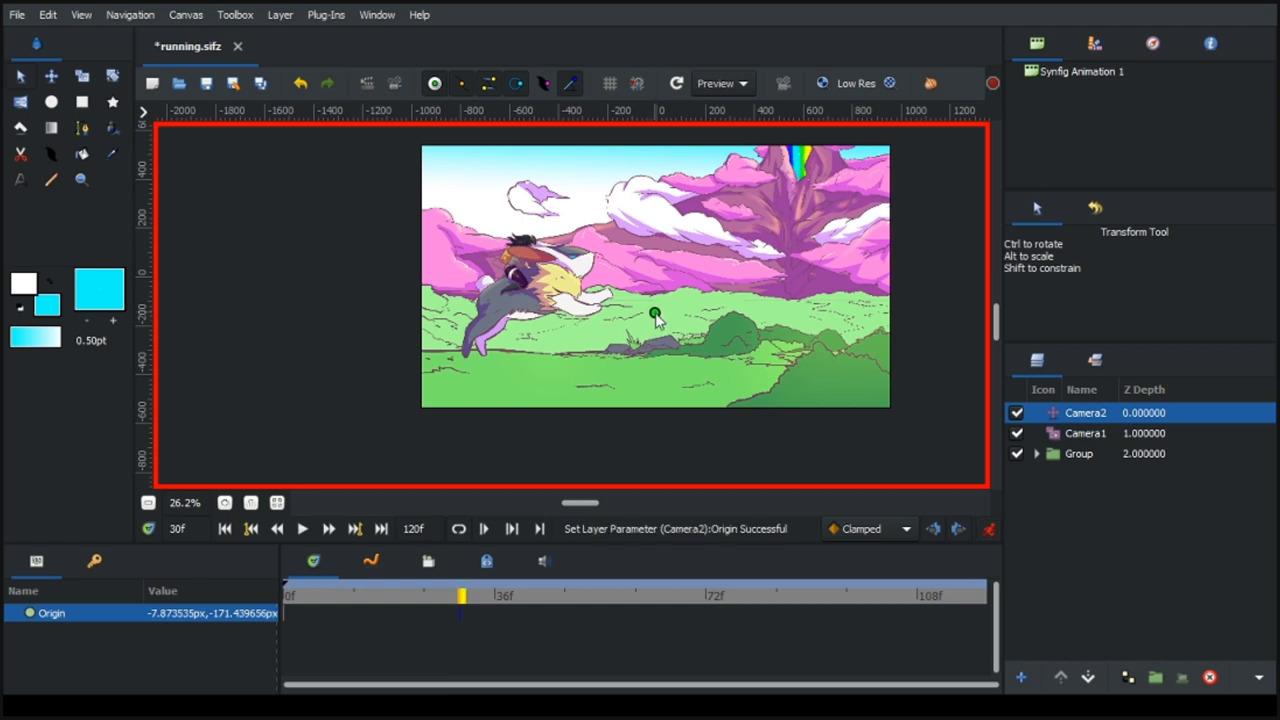
{"action": "left_click", "coordinate": [632, 600]}
{"action": "left_click_drag", "start_coordinate": [656, 322], "coordinate": [664, 328]}
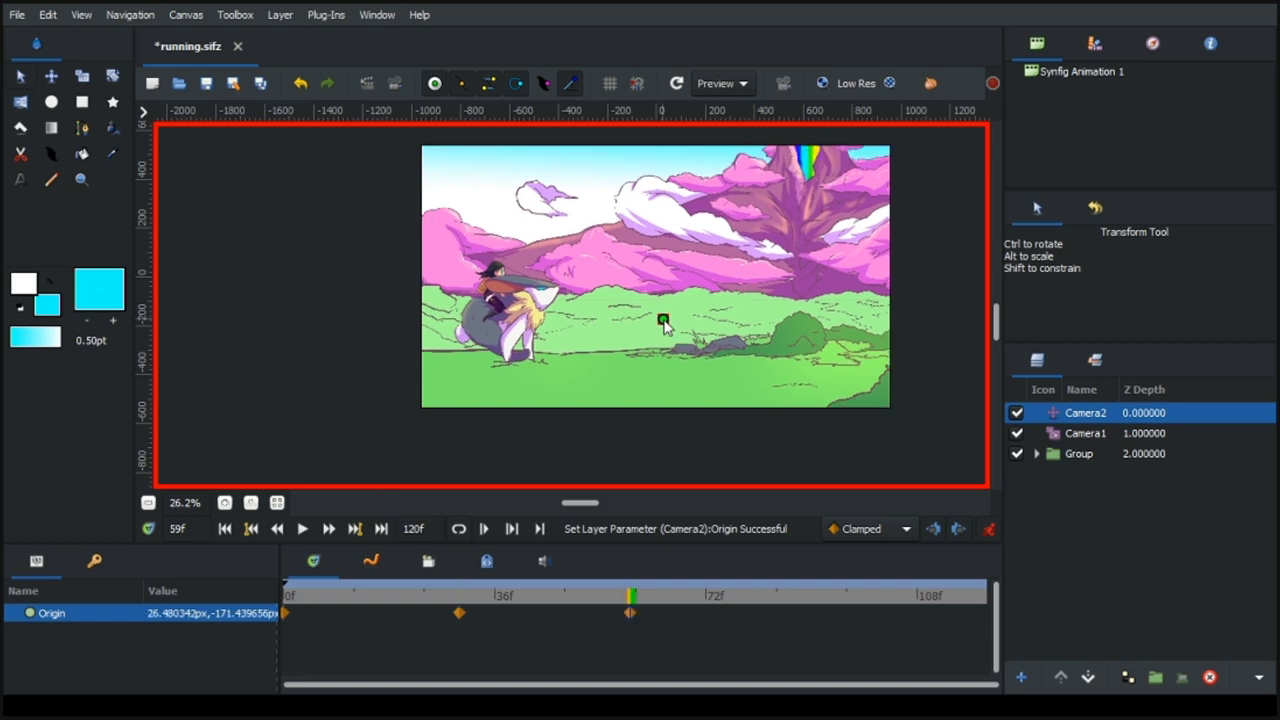
Move Camera2's origin to about 11 px, -240 px at frame 96 and add a waypoint matching frame 0 at frame 120.
{"action": "left_click", "coordinate": [846, 597]}
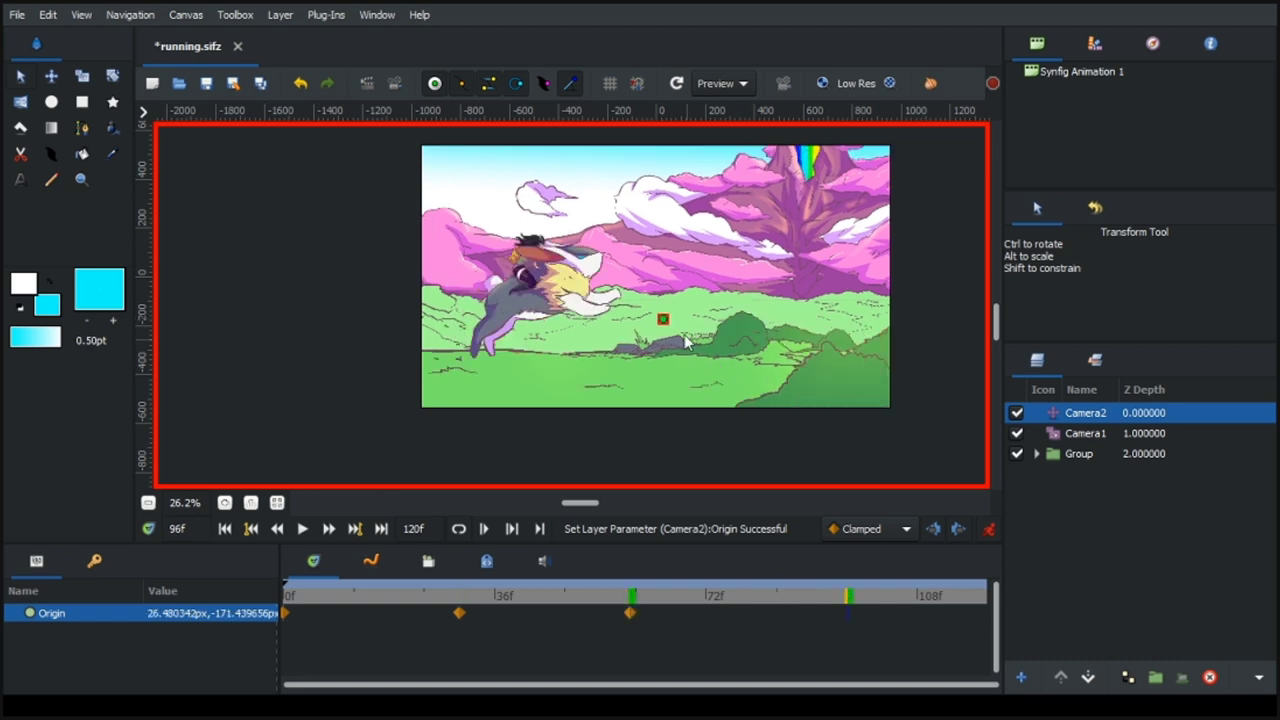
{"action": "mouse_move", "coordinate": [663, 320]}
{"action": "left_mouse_down"}
{"action": "mouse_move", "coordinate": [676, 312]}
{"action": "mouse_move", "coordinate": [660, 340]}
{"action": "left_mouse_up"}
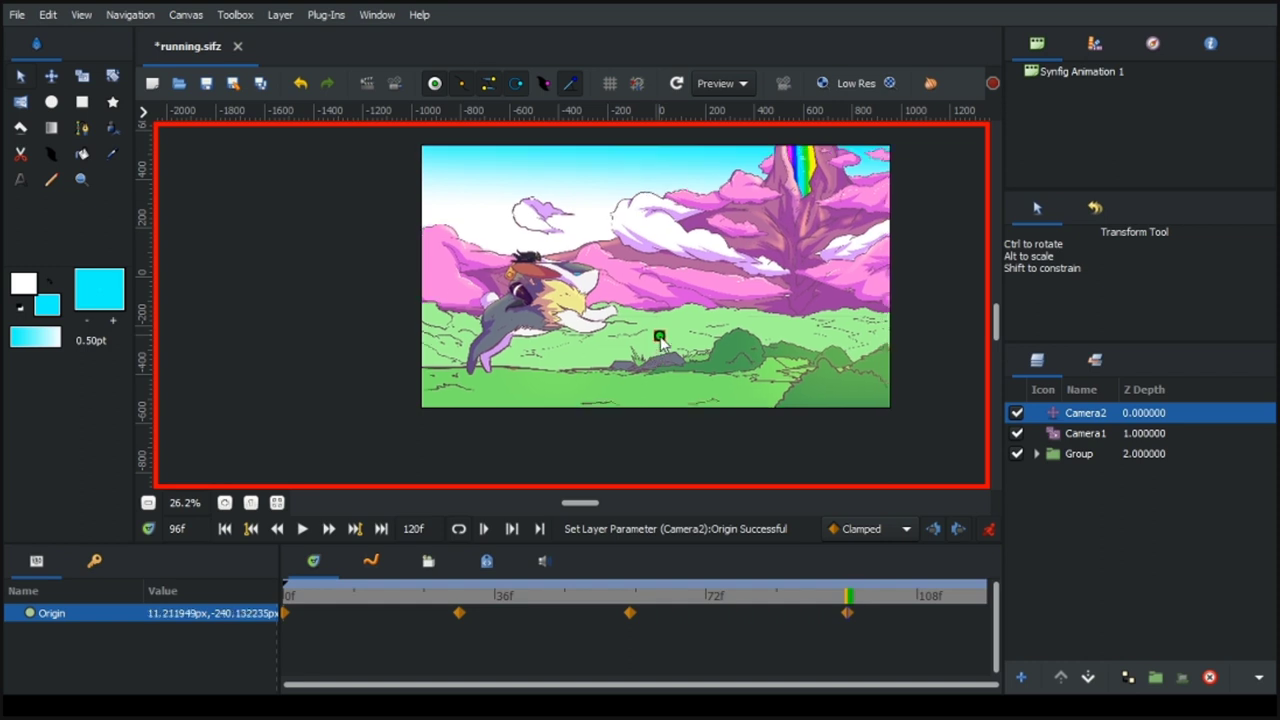
{"action": "left_click", "coordinate": [988, 607]}
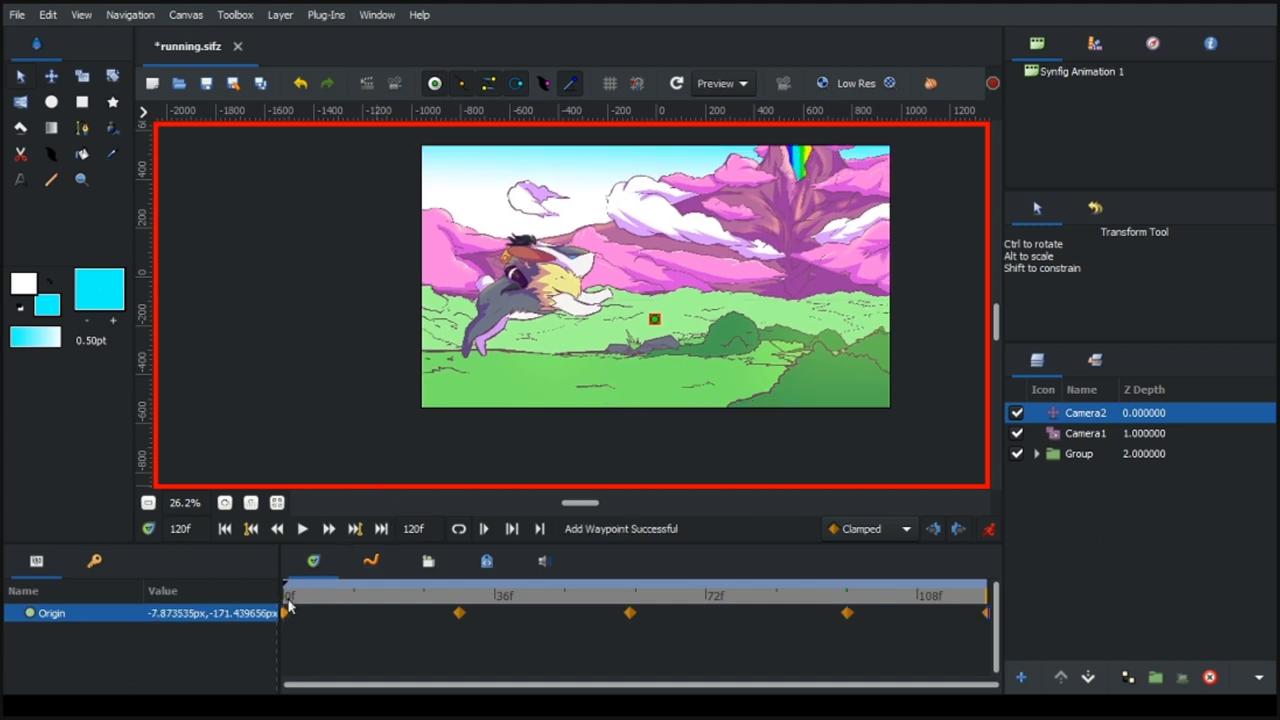
Play the animation to check the camera motion, turn off animate mode, and stop playback at frame 54.
{"action": "left_click", "coordinate": [302, 528]}
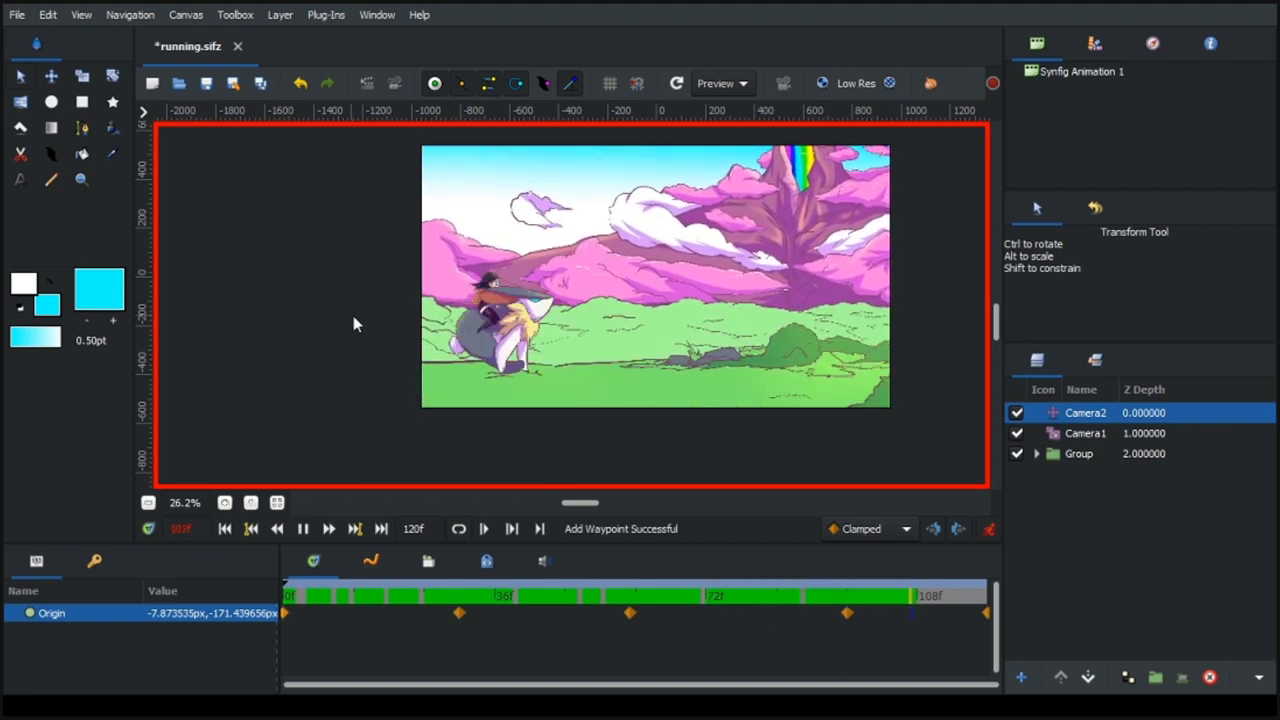
{"action": "left_click", "coordinate": [988, 530]}
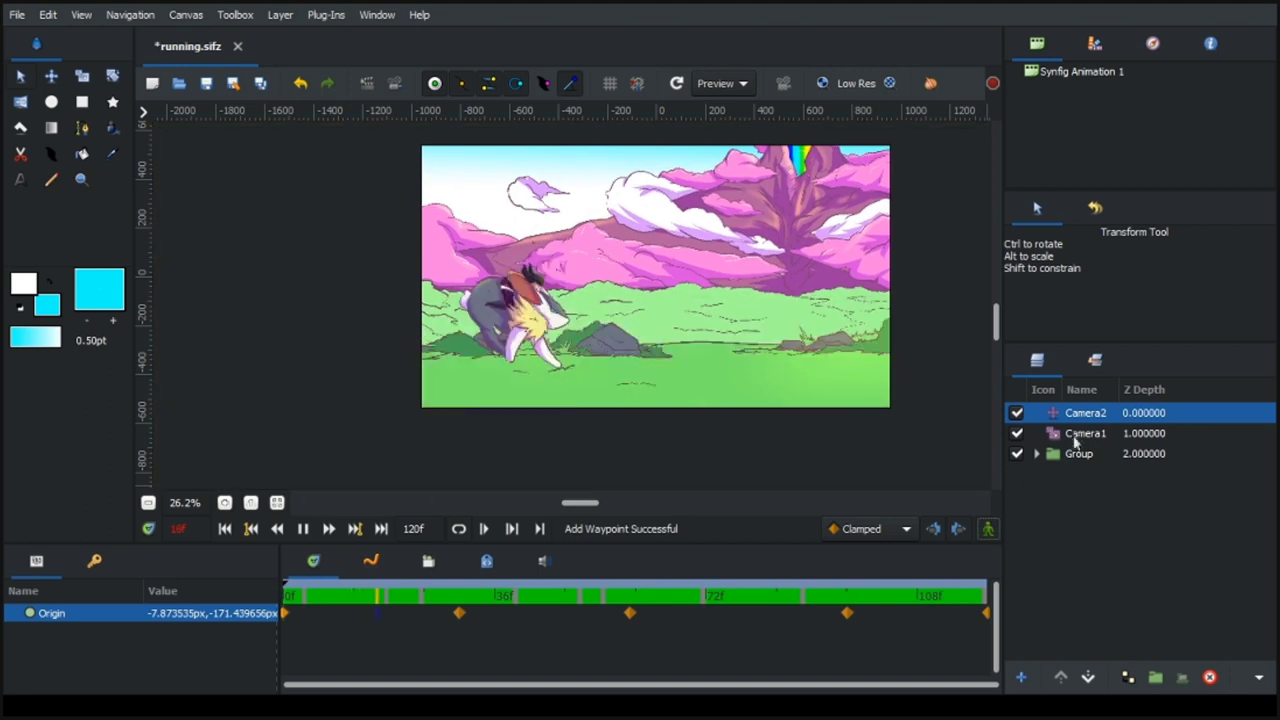
{"action": "left_click", "coordinate": [302, 529]}
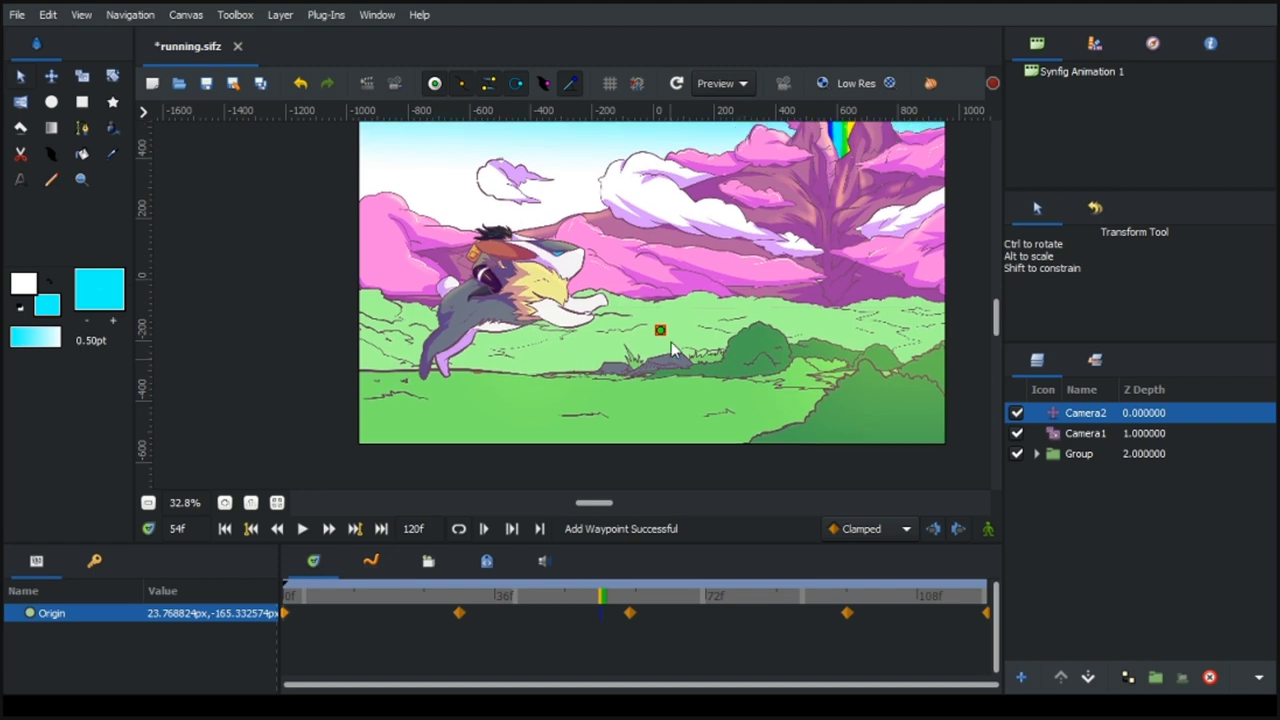
Widen the canvas area by narrowing the adjacent panels, and replay the animation to frame 24.
{"action": "scroll", "coordinate": [671, 342], "scroll_direction": "up", "scroll_amount": 1}
{"action": "left_click_drag", "start_coordinate": [999, 244], "coordinate": [1062, 244]}
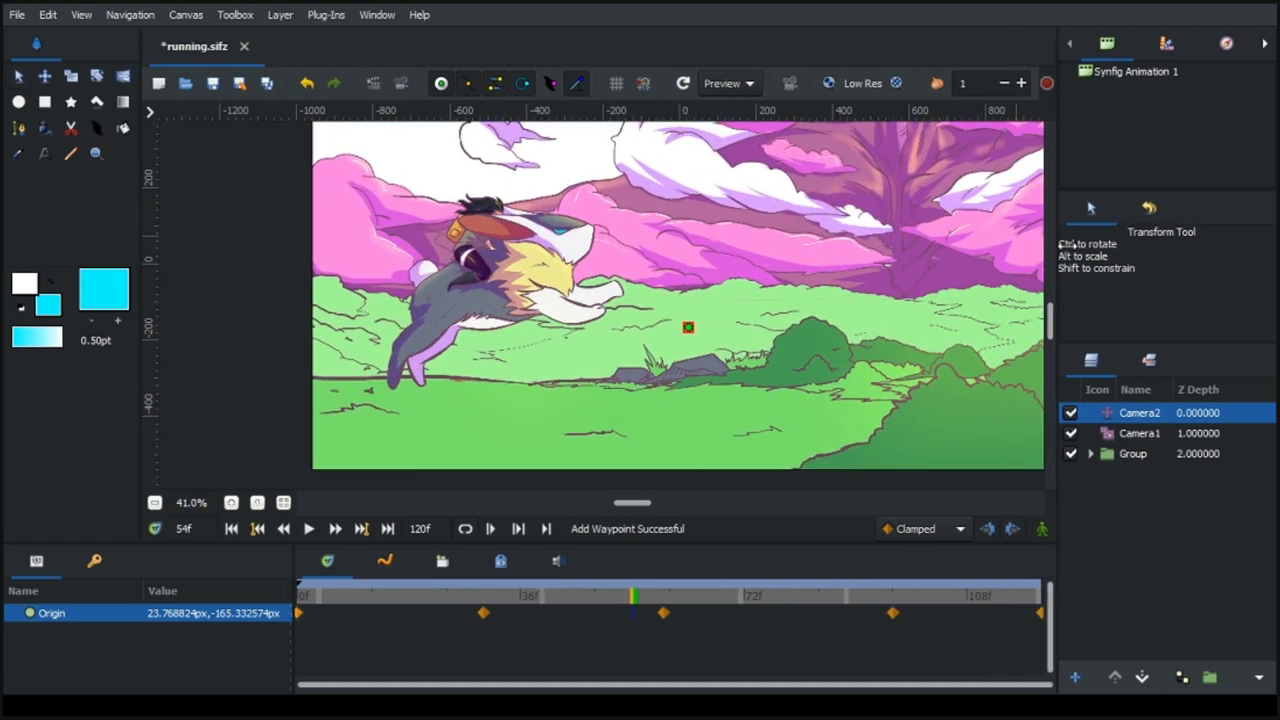
{"action": "scroll", "coordinate": [748, 291], "scroll_direction": "down", "scroll_amount": 1}
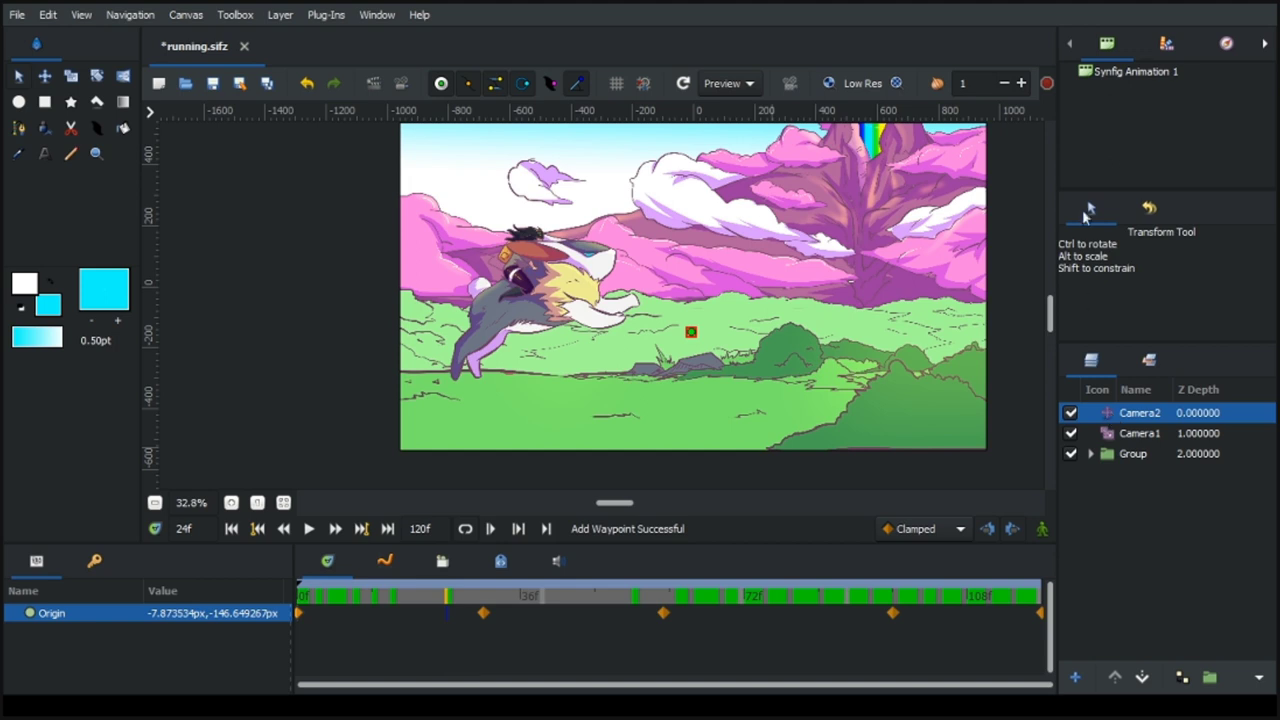
Choose yellow and magenta from the color palette as the two drawing colors, swapping them so the default gradient runs from magenta to yellow.
{"action": "left_click", "coordinate": [1166, 45]}
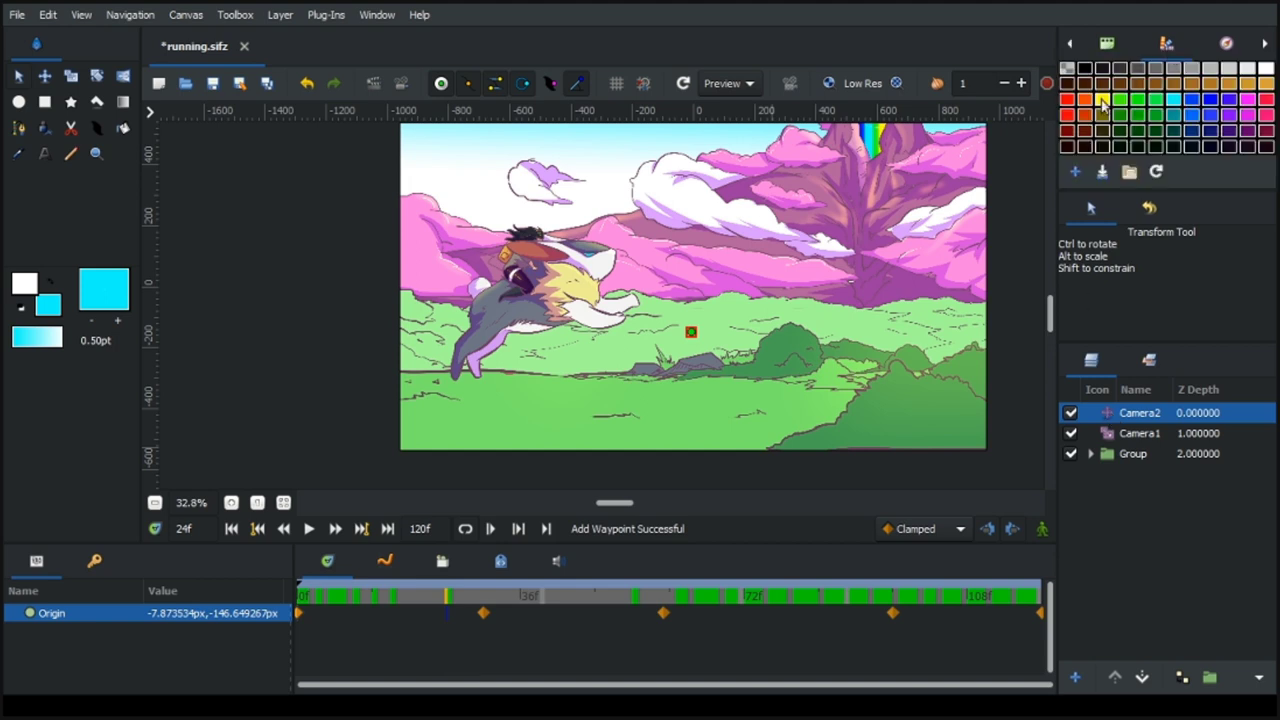
{"action": "left_click", "coordinate": [1102, 101]}
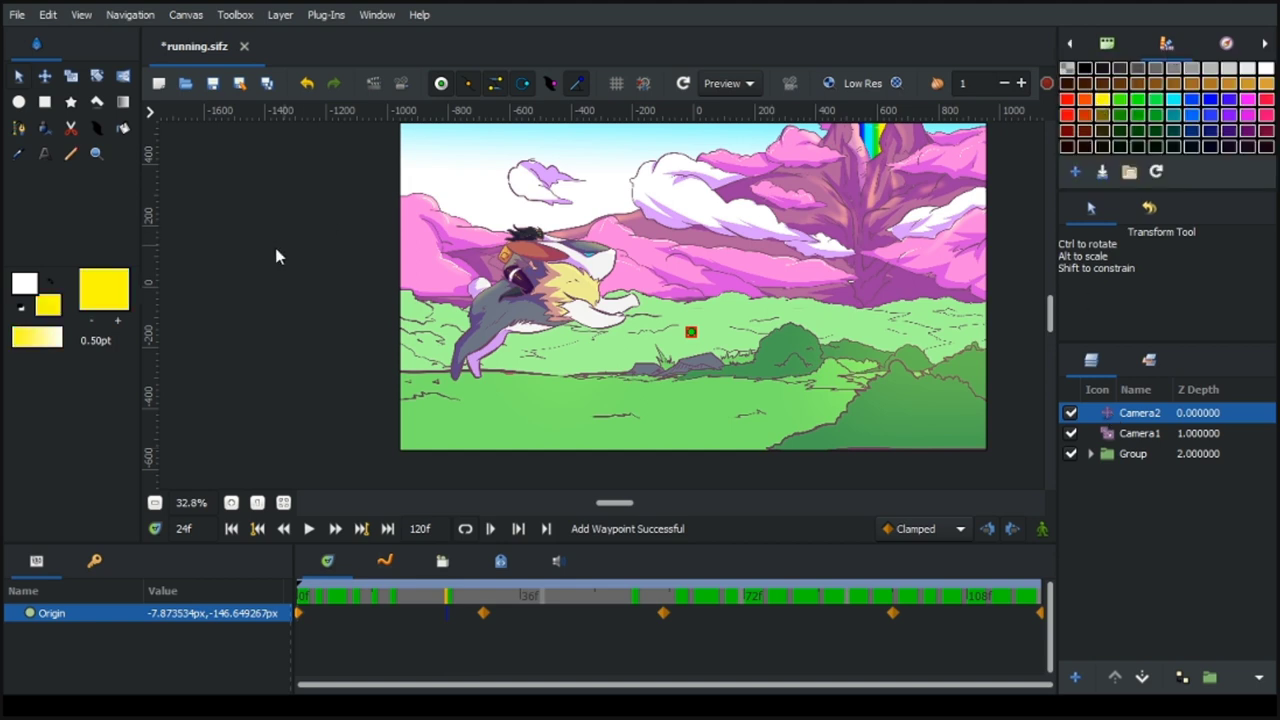
{"action": "left_click", "coordinate": [54, 288]}
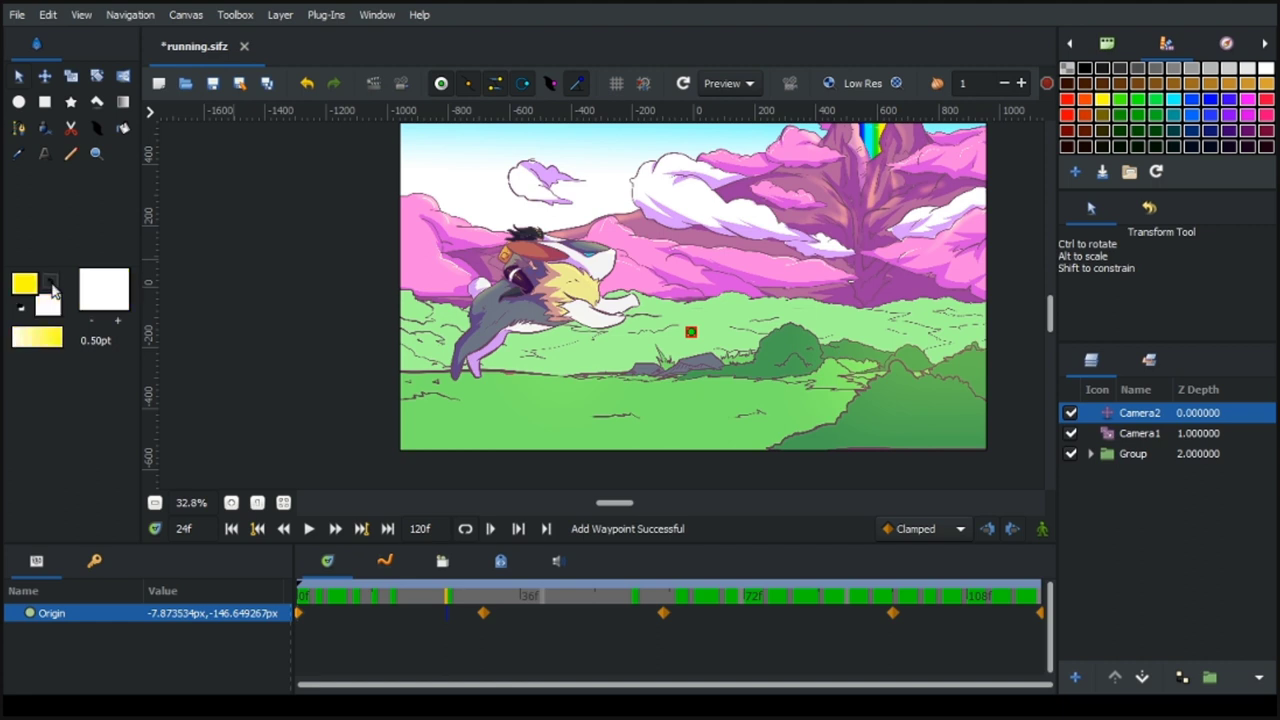
{"action": "left_click", "coordinate": [1248, 117]}
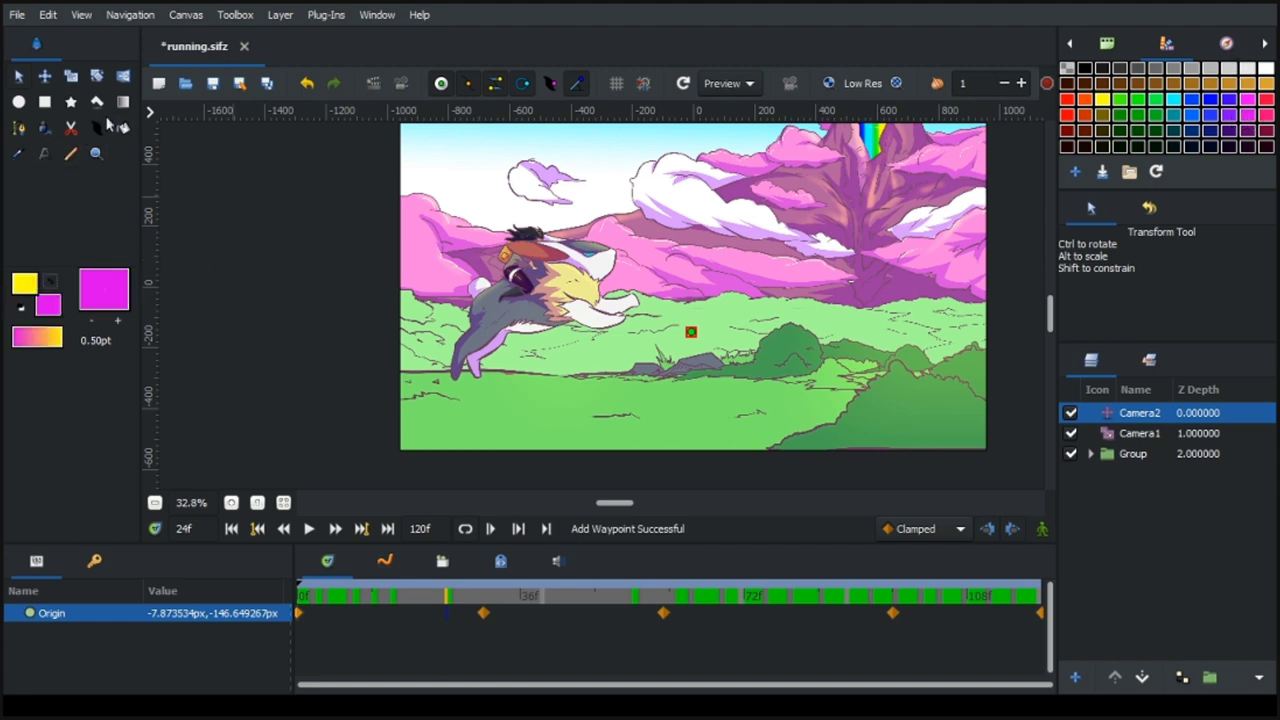
Draw a linear magenta-to-yellow gradient over the canvas and stretch it diagonally from about -585 px, -628 px to 507 px, 385 px.
{"action": "left_click", "coordinate": [123, 102]}
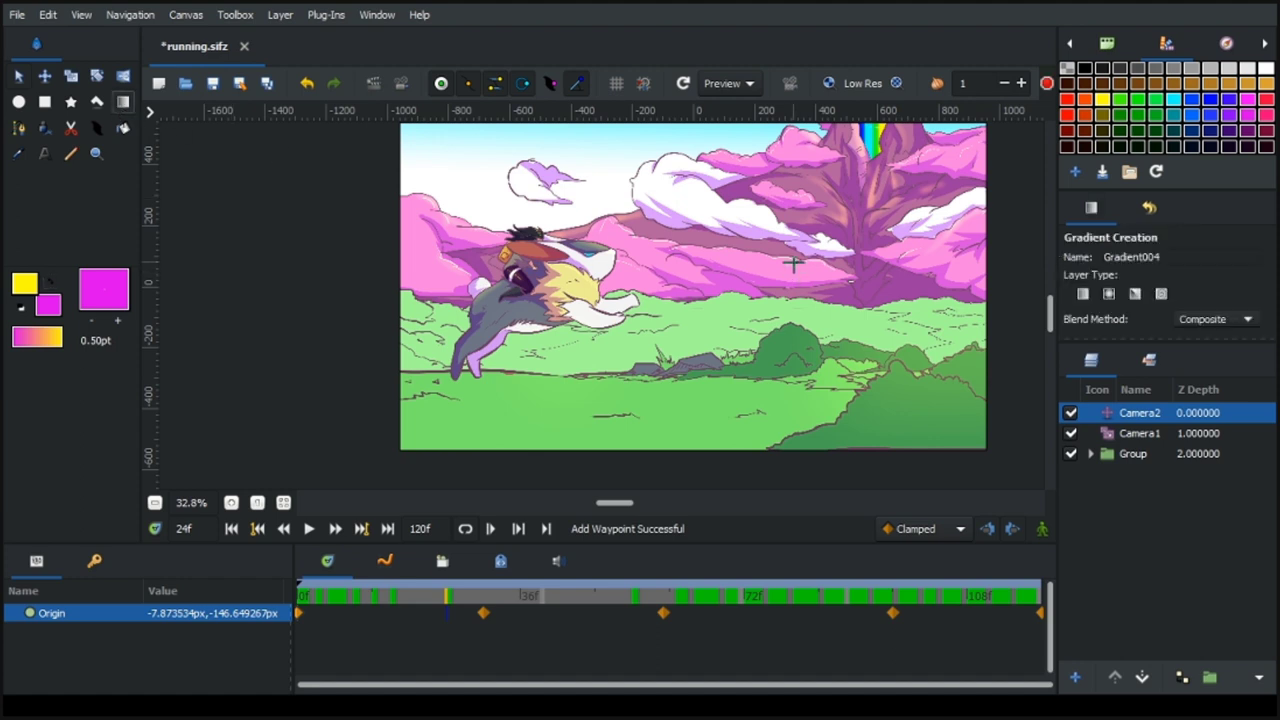
{"action": "left_click_drag", "start_coordinate": [815, 219], "coordinate": [721, 290]}
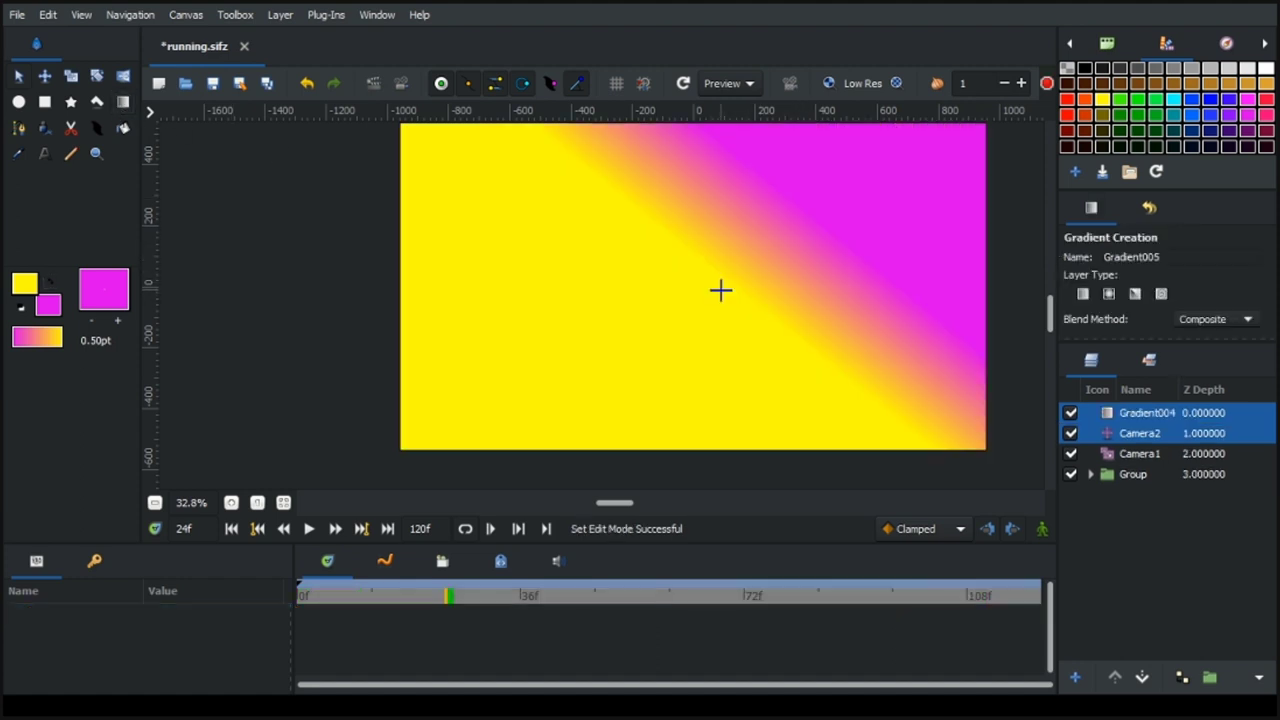
{"action": "left_click", "coordinate": [1110, 411]}
{"action": "left_click_drag", "start_coordinate": [748, 300], "coordinate": [866, 185]}
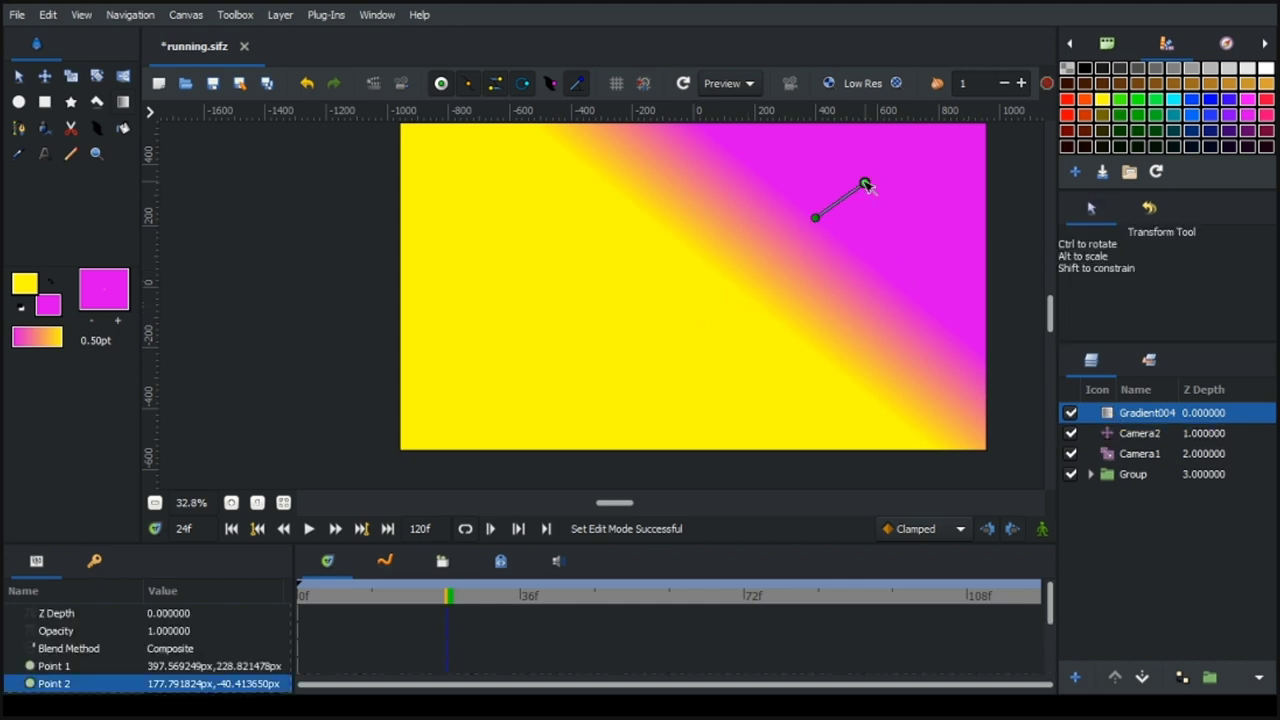
{"action": "left_click_drag", "start_coordinate": [815, 219], "coordinate": [522, 478]}
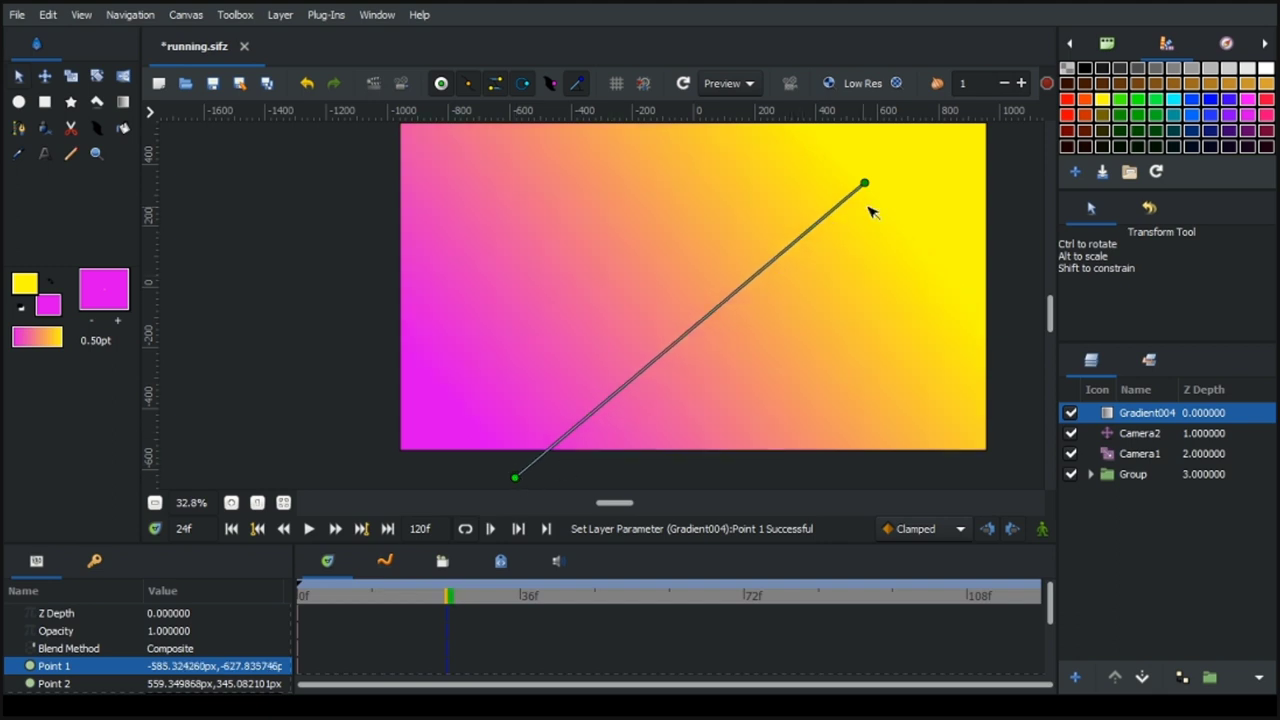
{"action": "left_click_drag", "start_coordinate": [865, 184], "coordinate": [849, 171]}
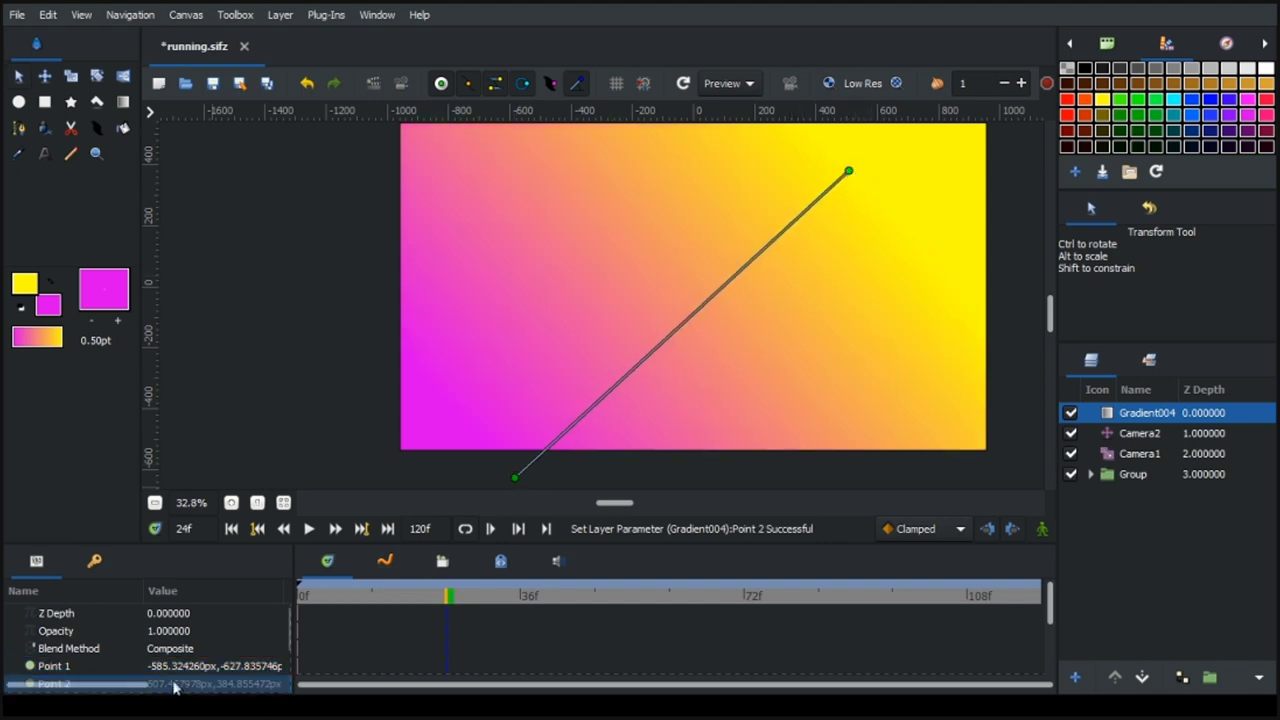
Set the gradient layer's blend method to Overlay.
{"action": "left_click", "coordinate": [214, 650]}
{"action": "left_click", "coordinate": [215, 652]}
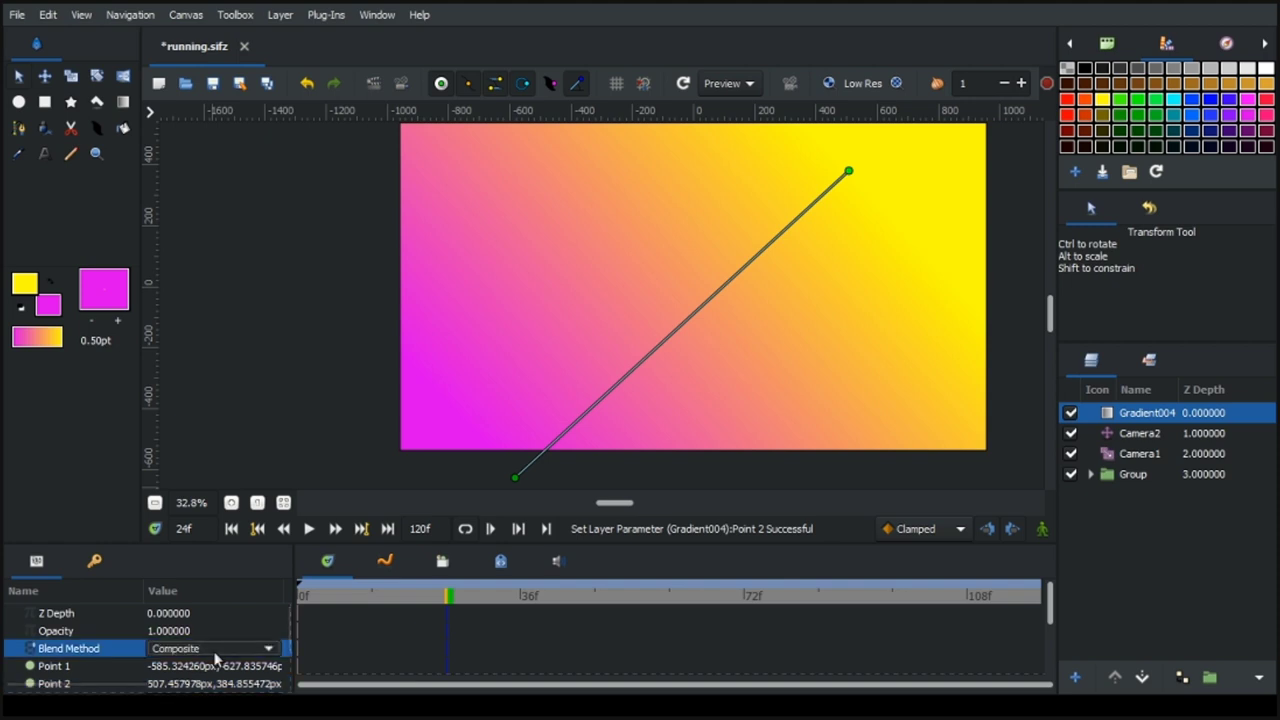
{"action": "left_click", "coordinate": [170, 280]}
Set the gradient layer's opacity to 0.4.
{"action": "left_click", "coordinate": [187, 630]}
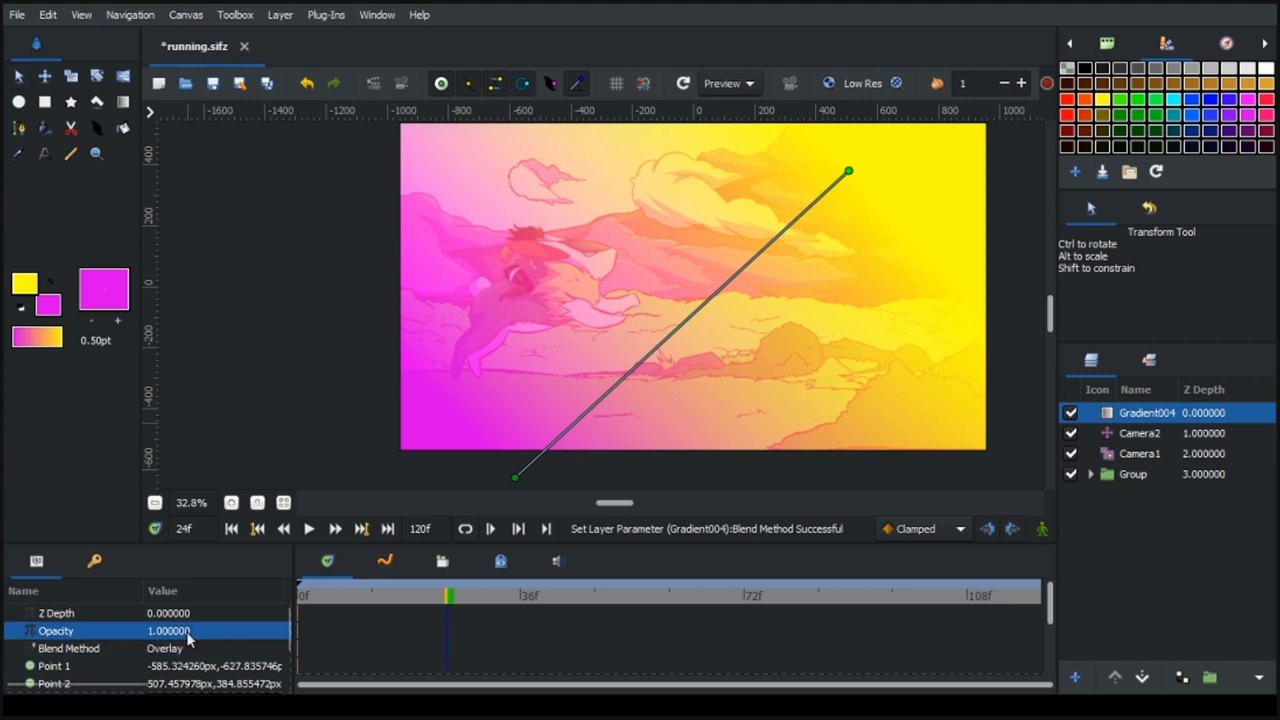
{"action": "left_click", "coordinate": [189, 631]}
{"action": "type", "text": "0."}
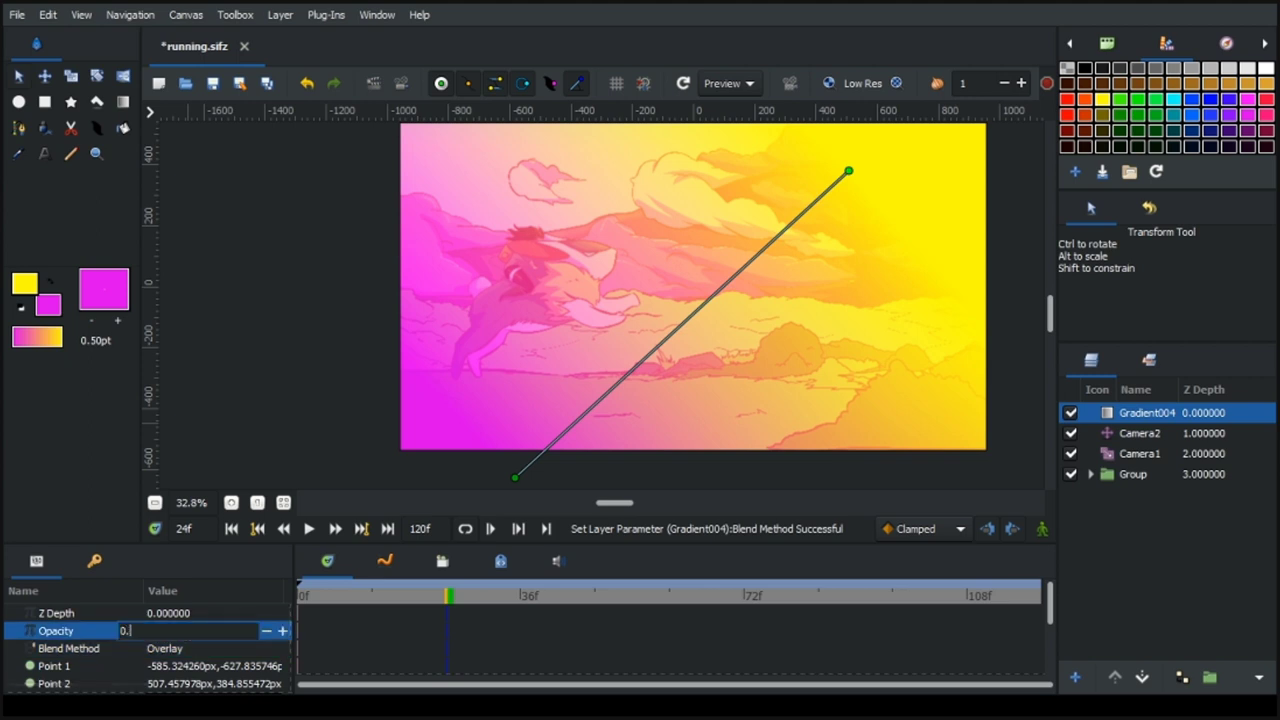
{"action": "type", "text": "4"}
{"action": "key", "text": "Return"}
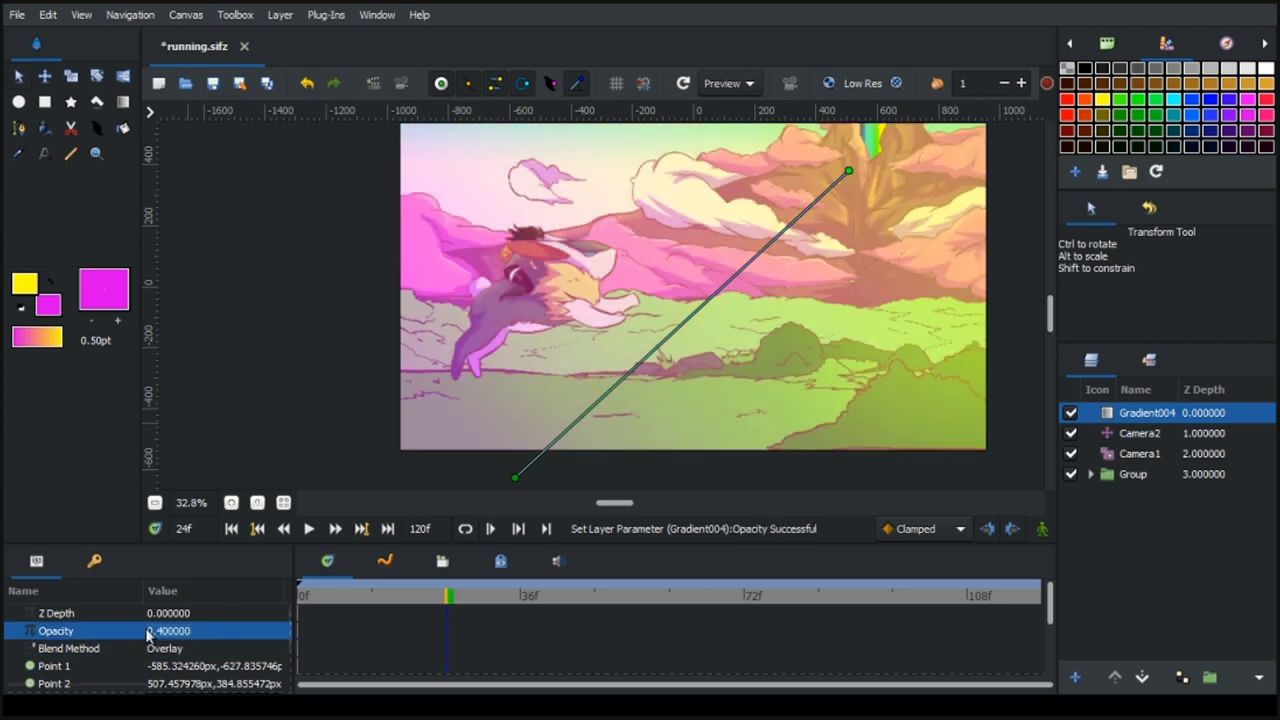
Set the gradient layer's opacity to 0.2 and shift its yellow end point to about 483 px, 391 px.
{"action": "left_click", "coordinate": [148, 632]}
{"action": "type", "text": "0.2"}
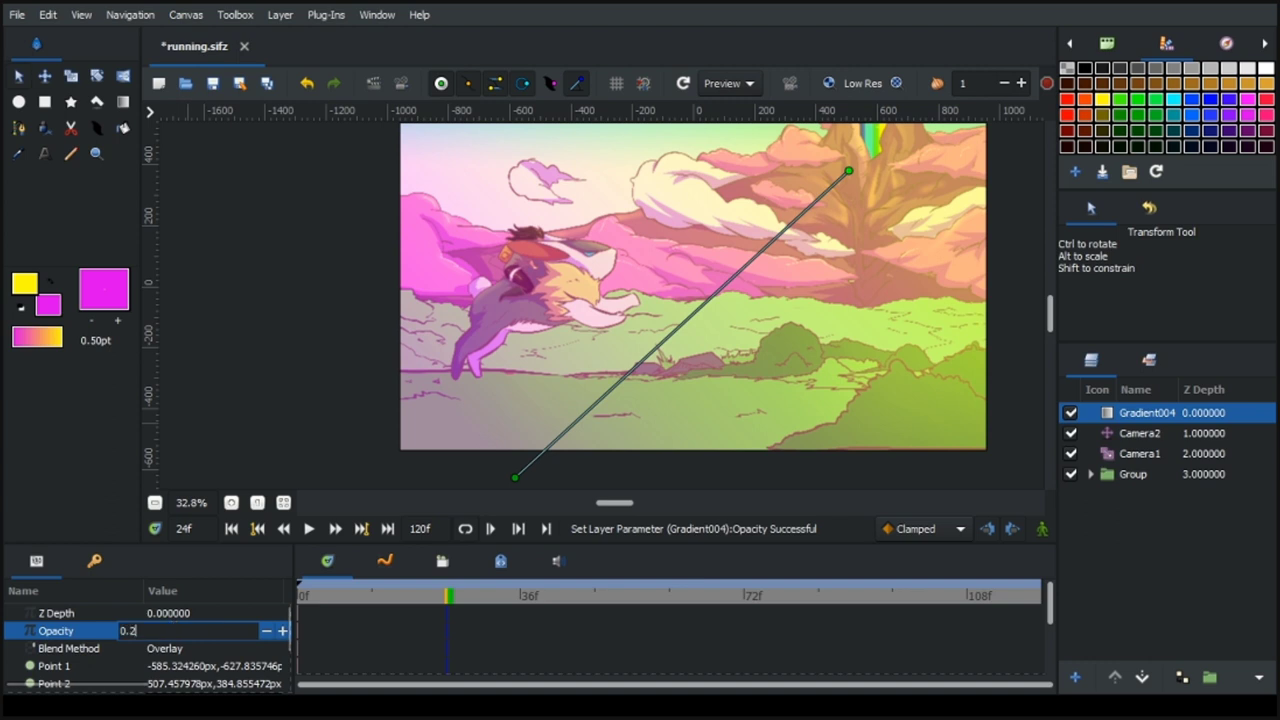
{"action": "key", "text": "Return"}
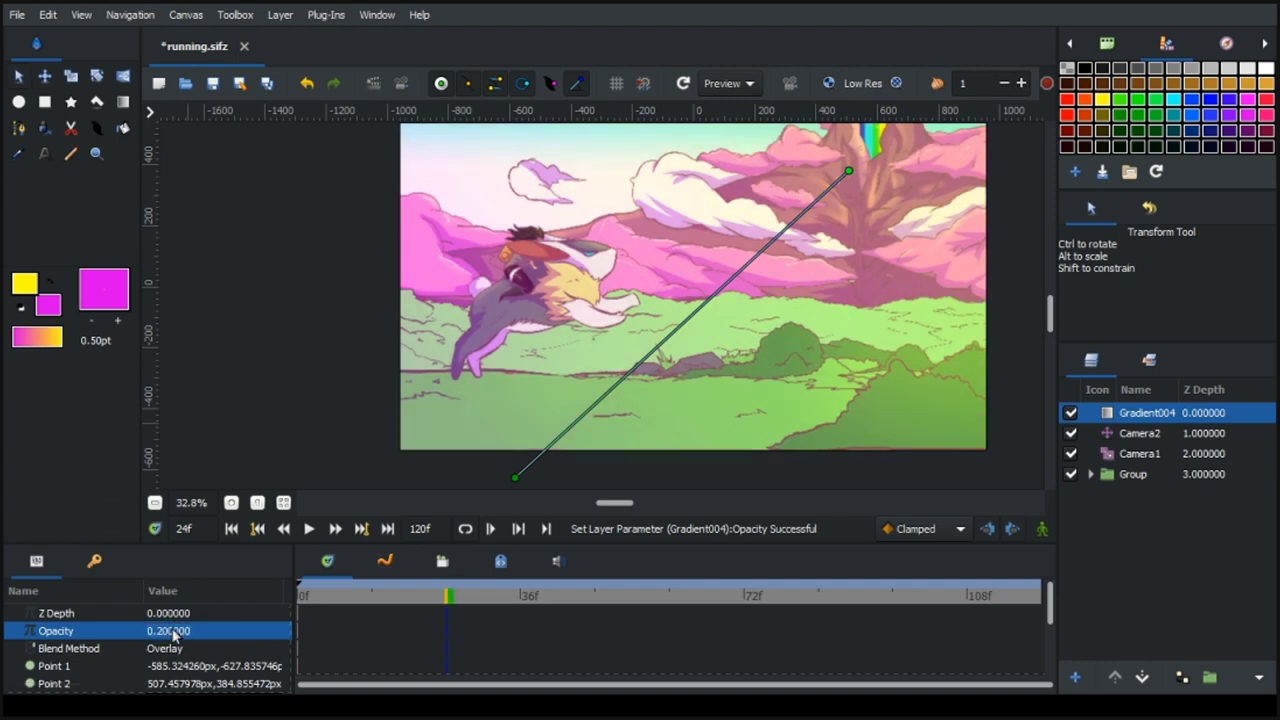
{"action": "left_click_drag", "start_coordinate": [848, 173], "coordinate": [841, 169]}
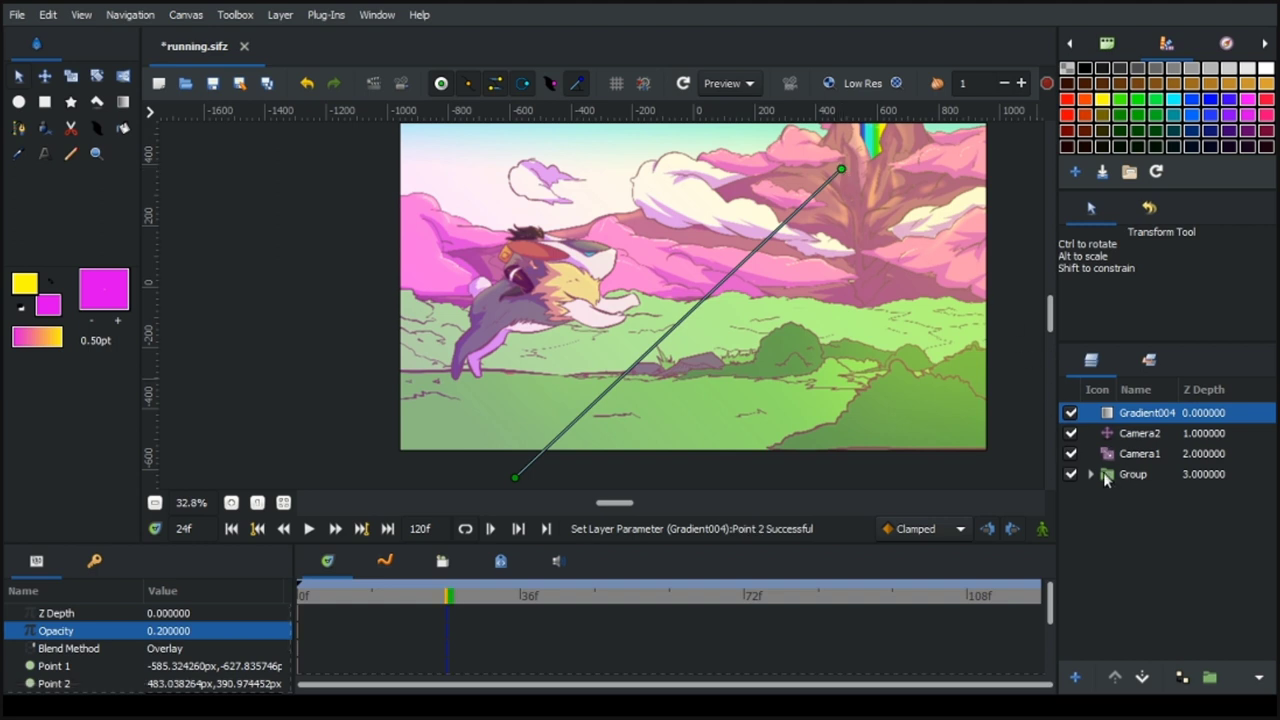
Move the BG_back.png layer inside the group down to a vertical offset of about -296 px and play the animation to check it.
{"action": "left_click", "coordinate": [1103, 474]}
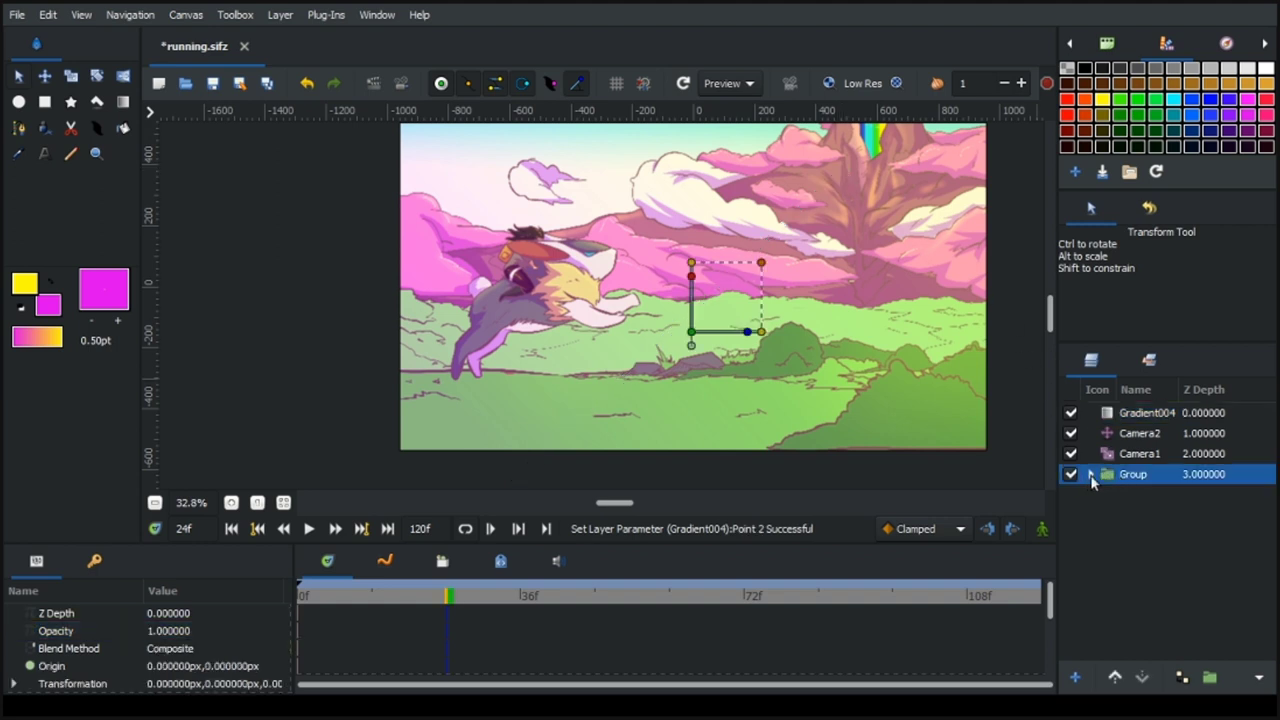
{"action": "left_click", "coordinate": [1091, 476]}
{"action": "left_click", "coordinate": [1146, 576]}
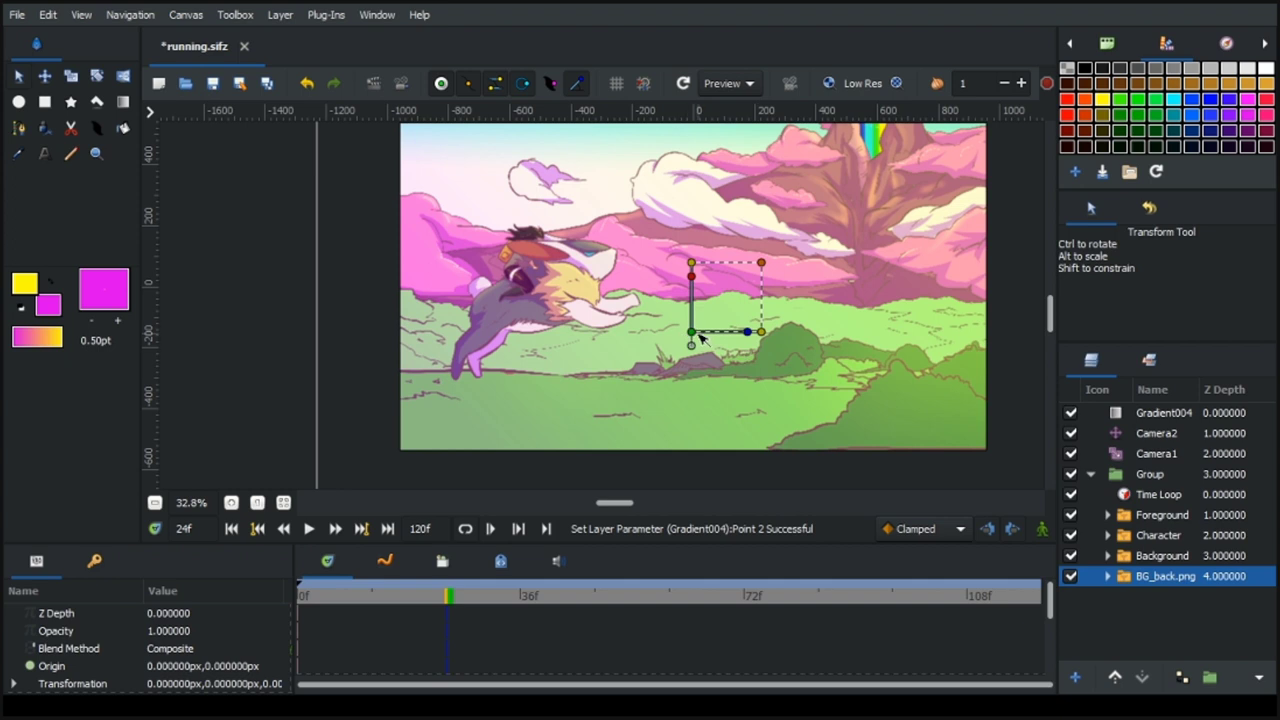
{"action": "left_click_drag", "start_coordinate": [698, 338], "coordinate": [698, 337]}
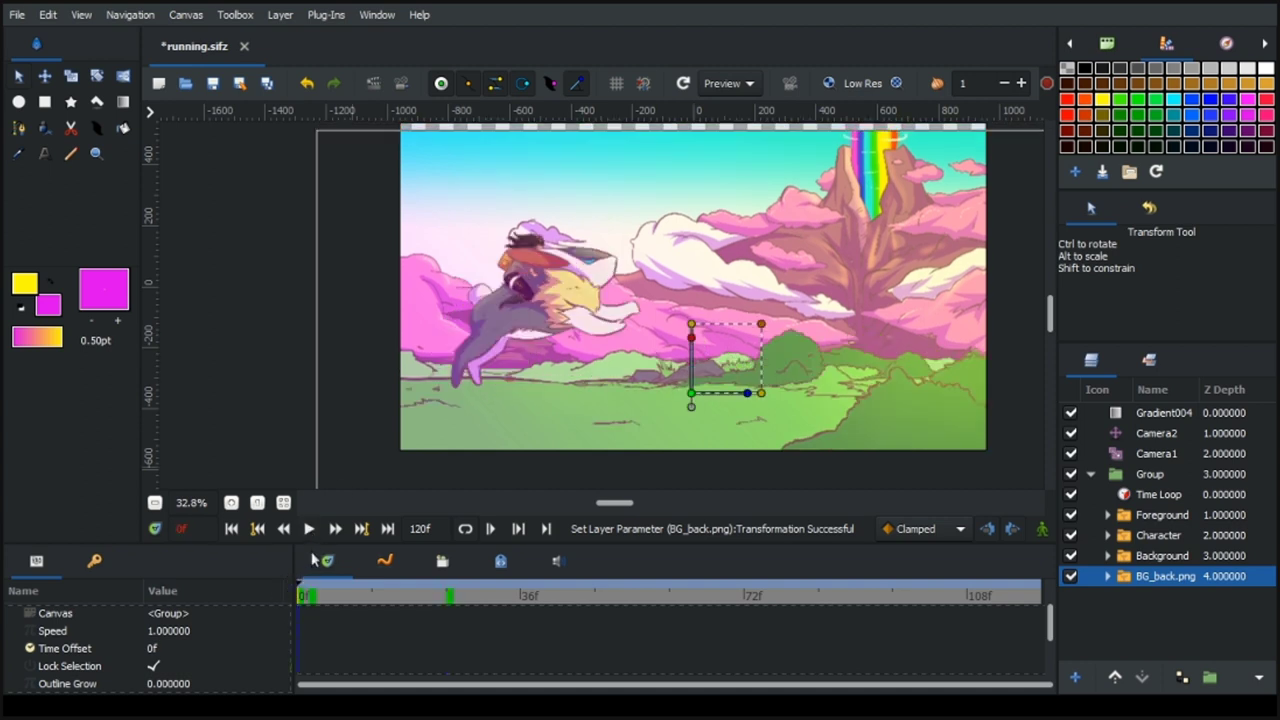
{"action": "left_click", "coordinate": [310, 529]}
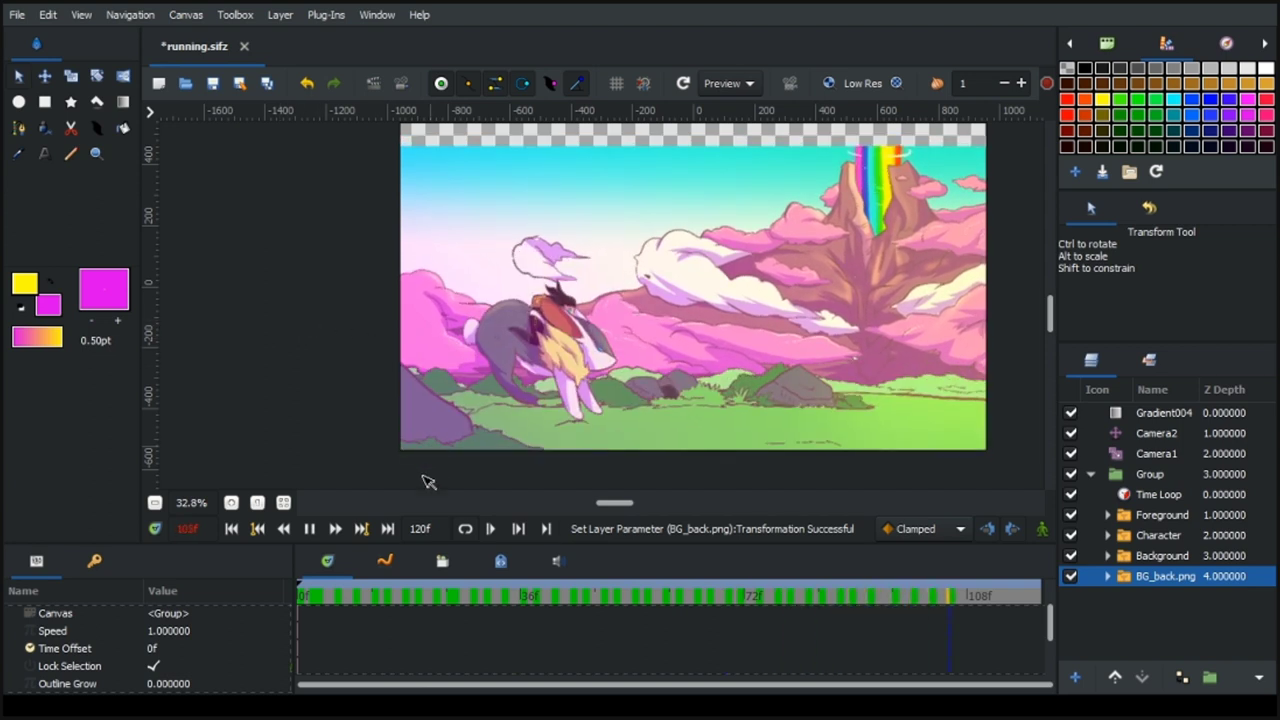
{"action": "left_click", "coordinate": [310, 529]}
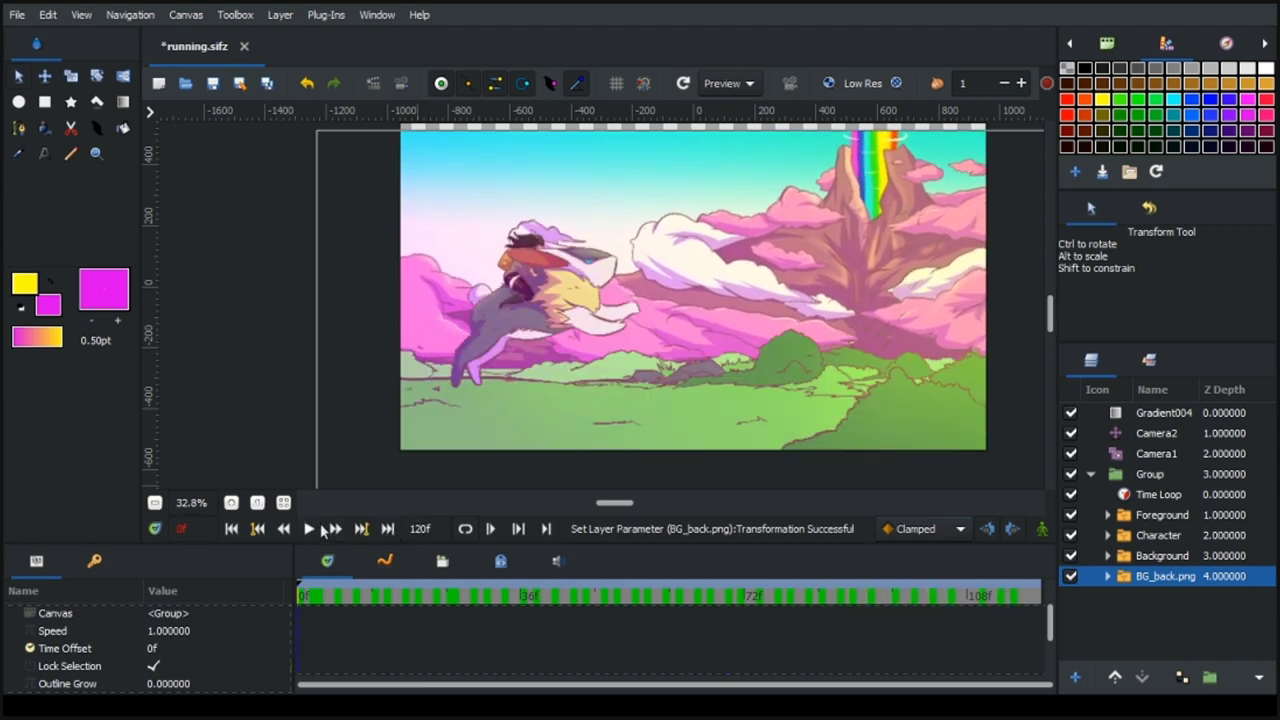
Scale up the BG_back.png layer slightly at frame 0 to cover the gap along the canvas's upper edge.
{"action": "left_click", "coordinate": [1133, 588]}
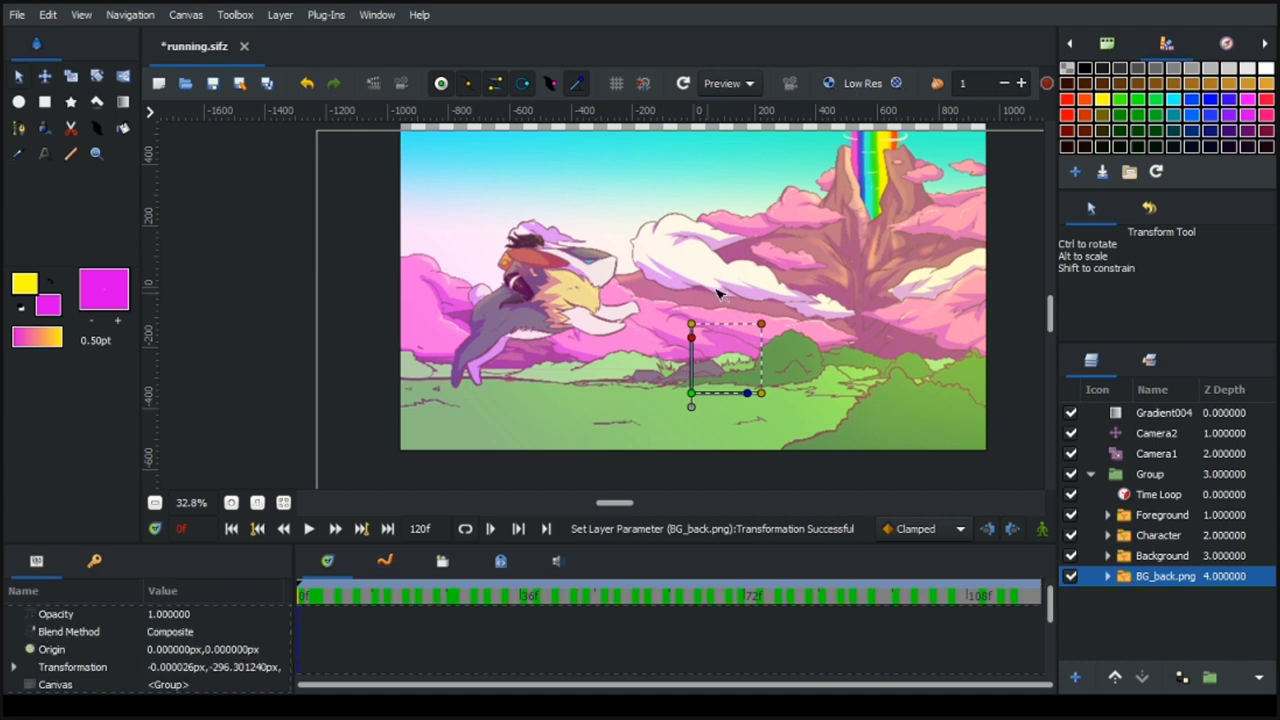
{"action": "left_click", "coordinate": [777, 325]}
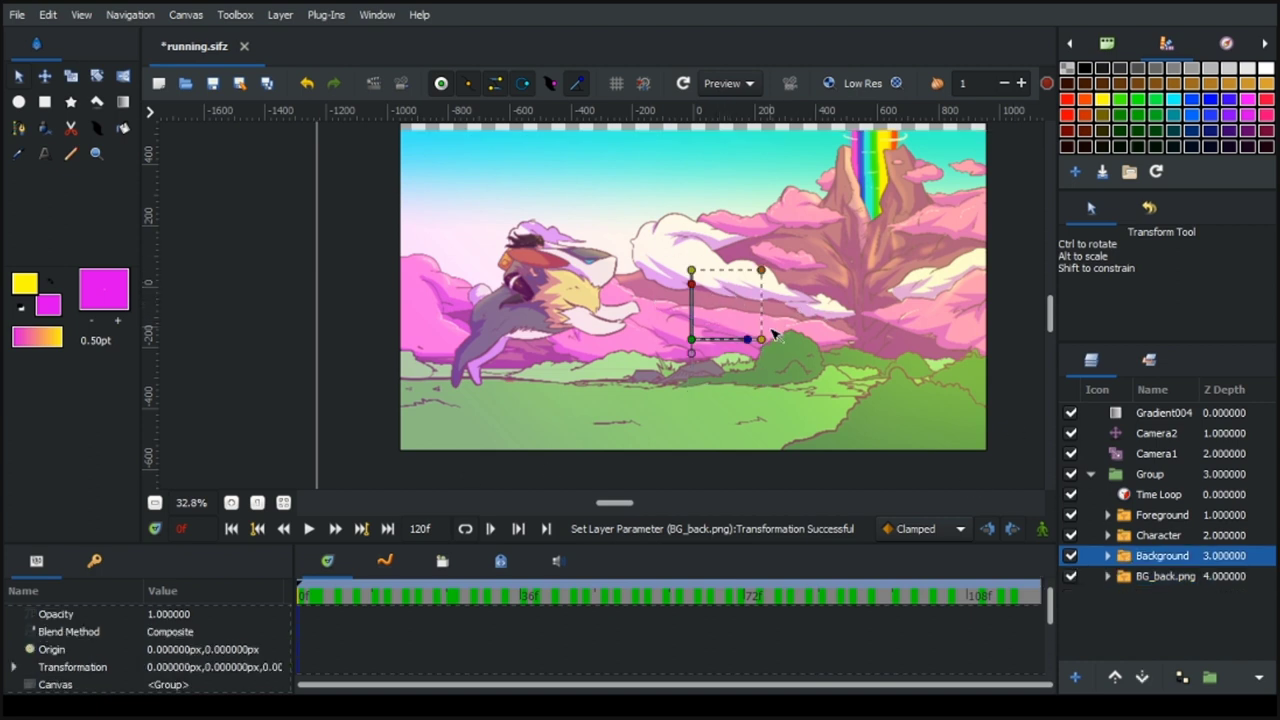
{"action": "left_click", "coordinate": [1142, 577]}
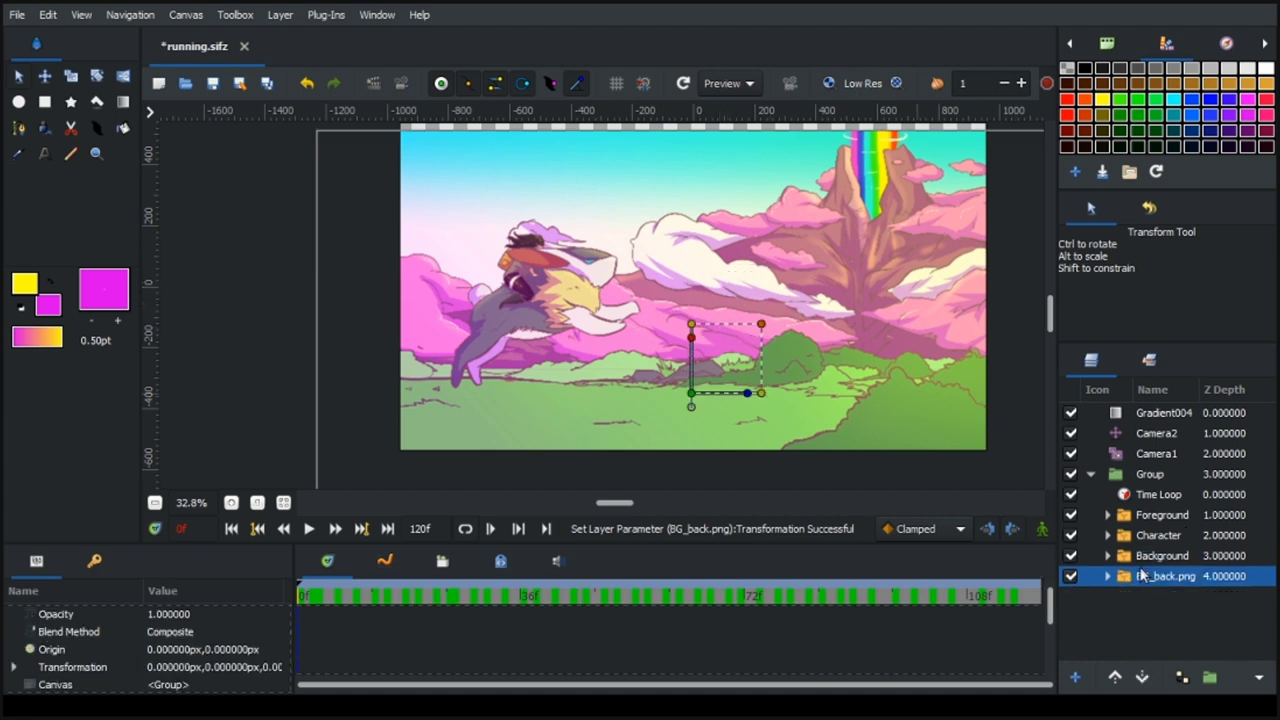
{"action": "left_click", "coordinate": [762, 325]}
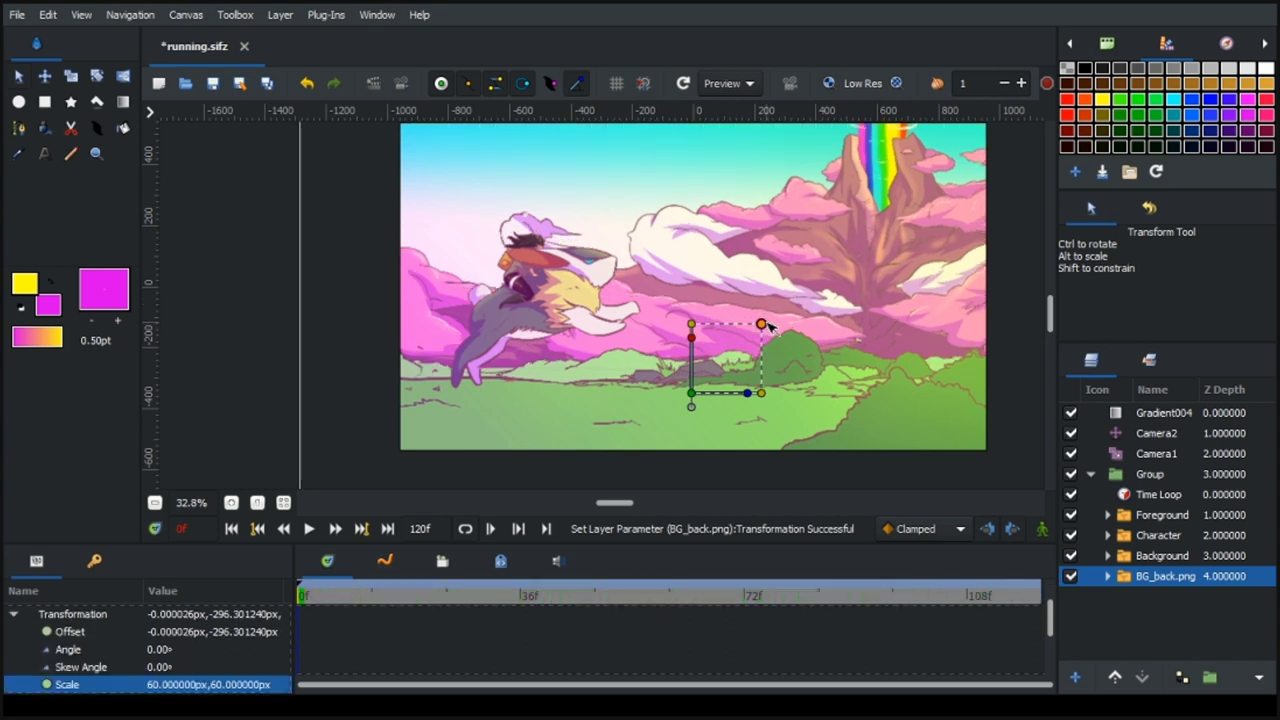
Check the Camera2 waypoints and, with animation mode on, move its origin at frame 96 to about -5 px, -181 px.
{"action": "left_click", "coordinate": [1165, 433]}
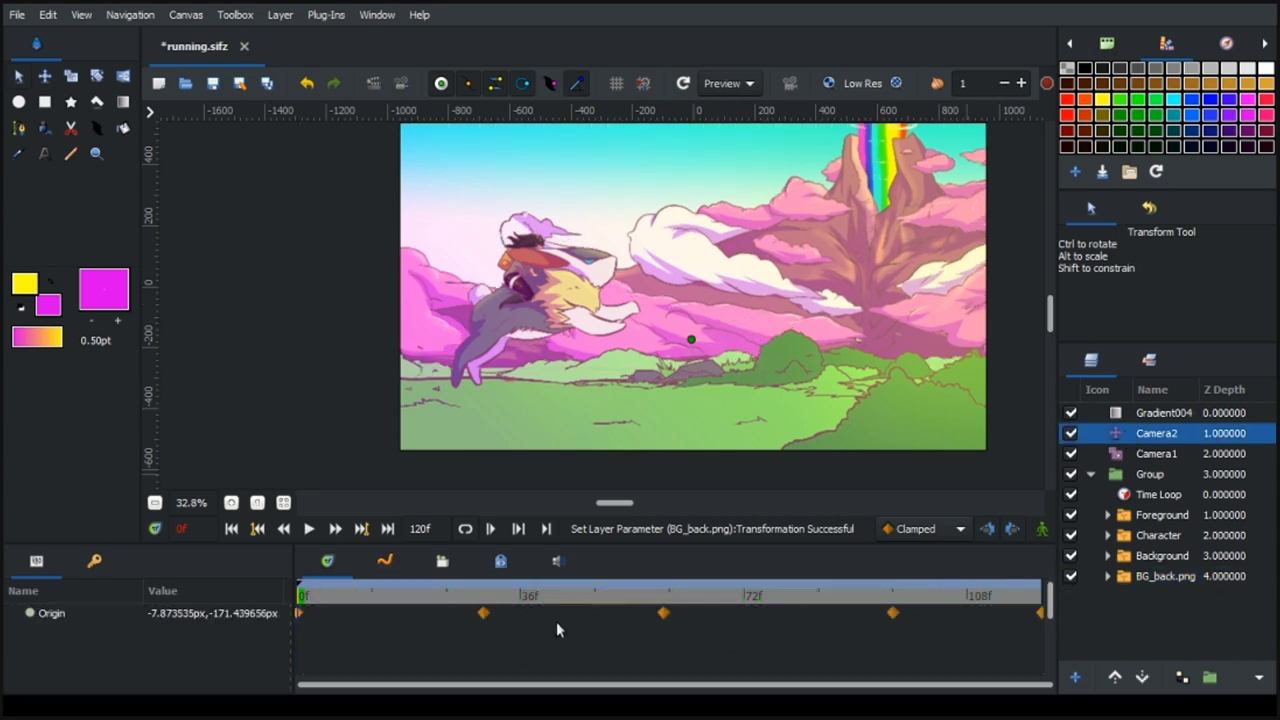
{"action": "left_click", "coordinate": [489, 598]}
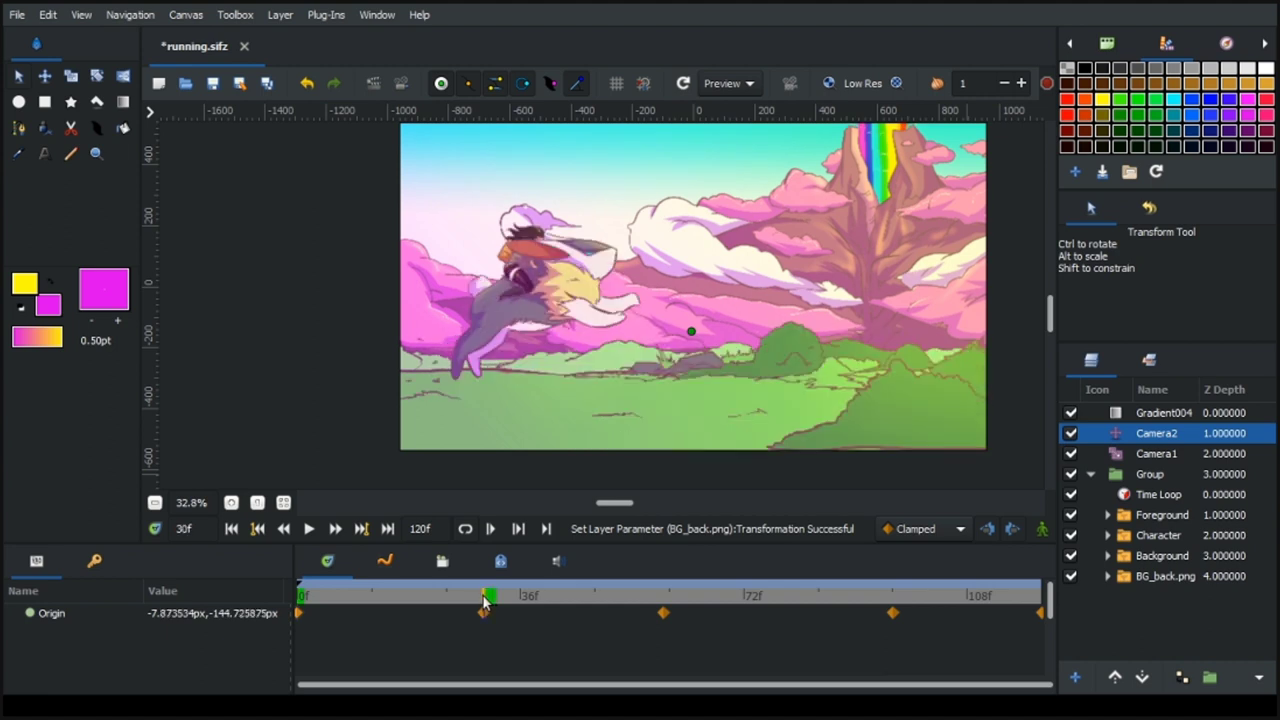
{"action": "left_click", "coordinate": [666, 600]}
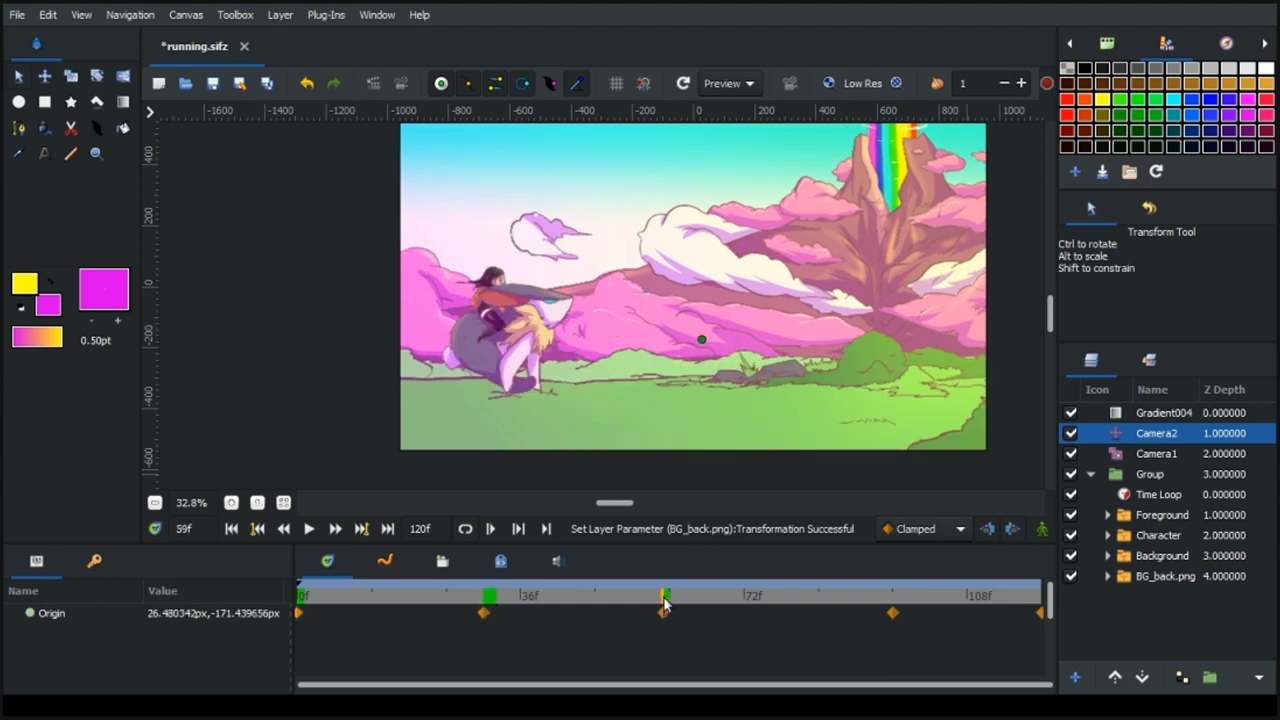
{"action": "left_click", "coordinate": [893, 598]}
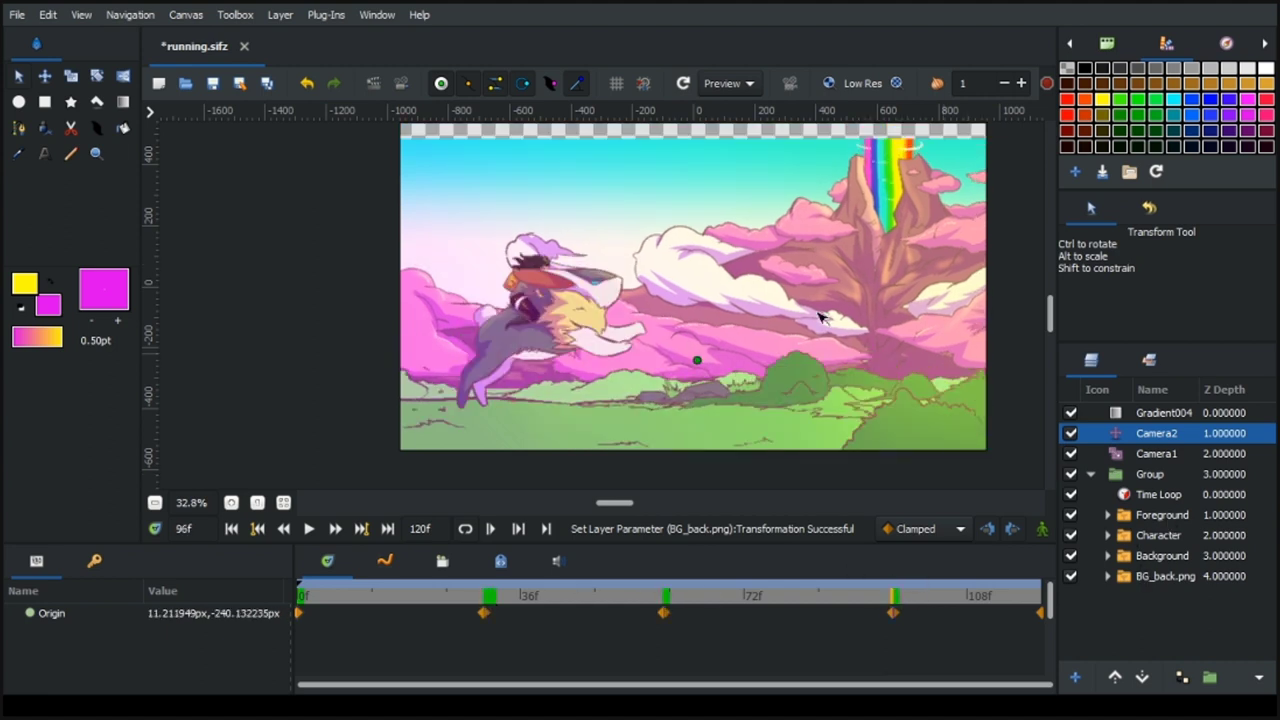
{"action": "left_click", "coordinate": [1042, 530]}
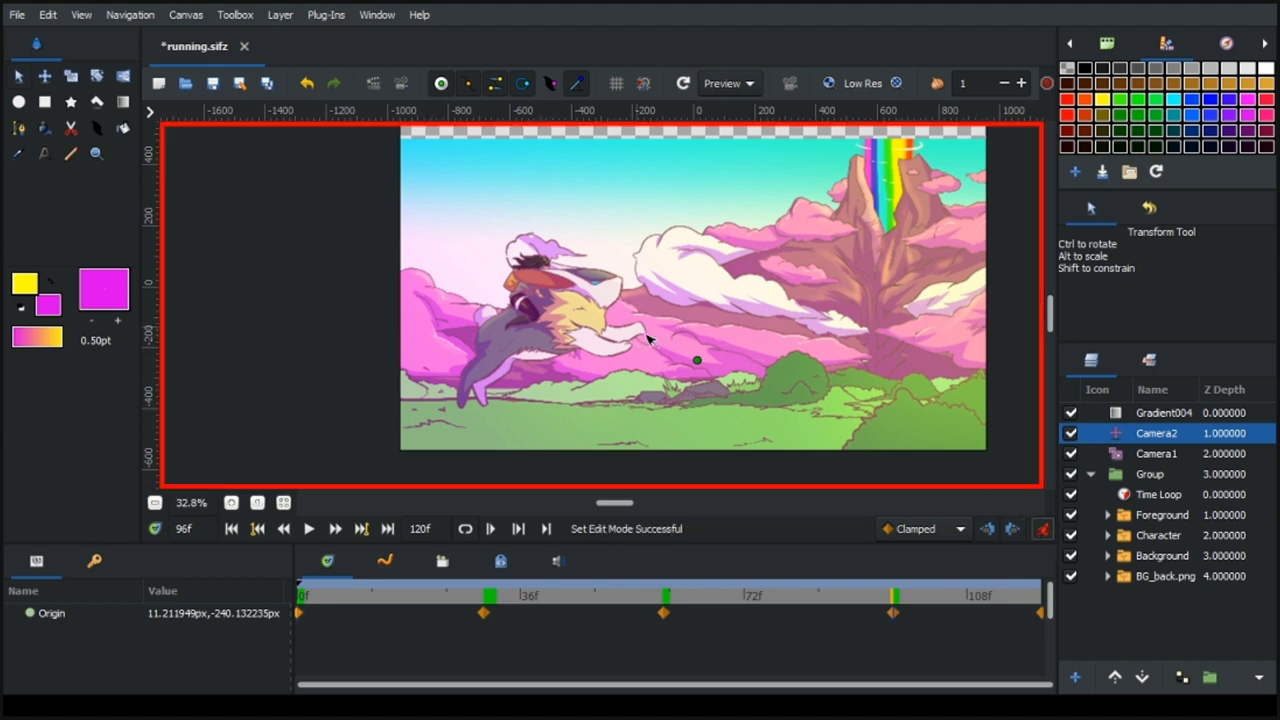
{"action": "left_click_drag", "start_coordinate": [697, 362], "coordinate": [693, 344]}
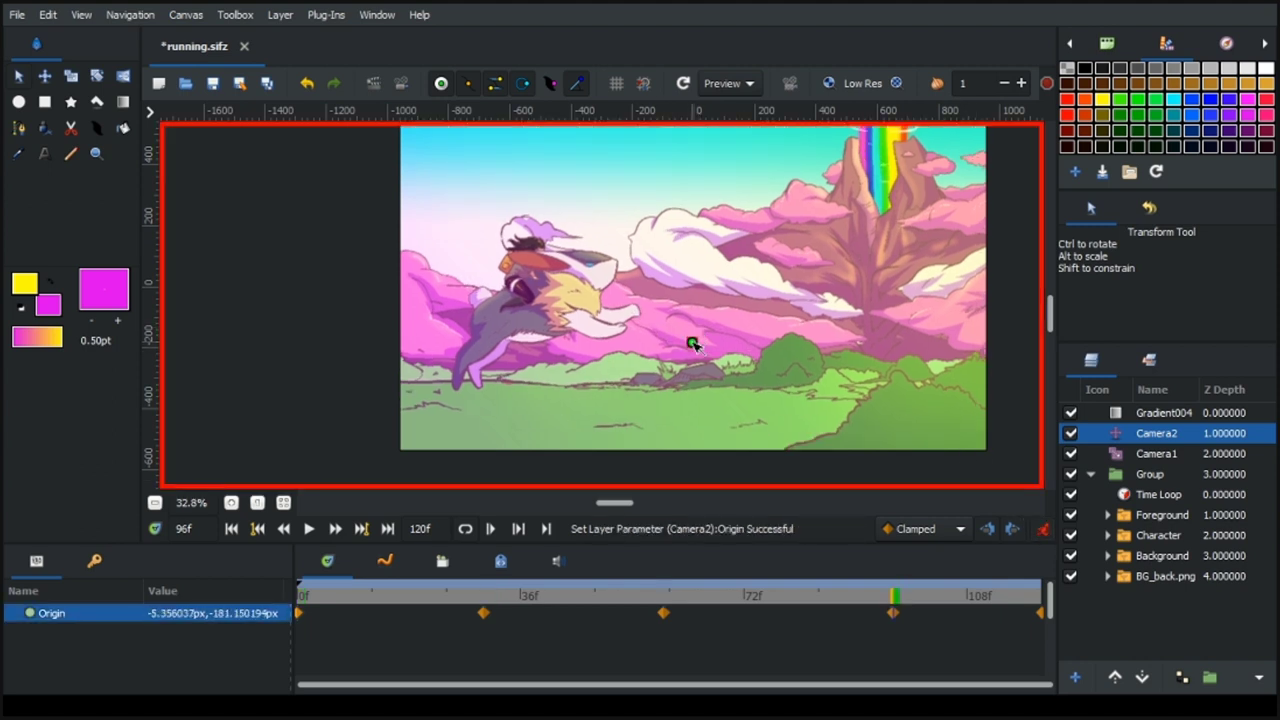
Play the animation from frame 0 with the Gradient004 layer temporarily hidden to compare the colors without the overlay.
{"action": "left_click", "coordinate": [1070, 413]}
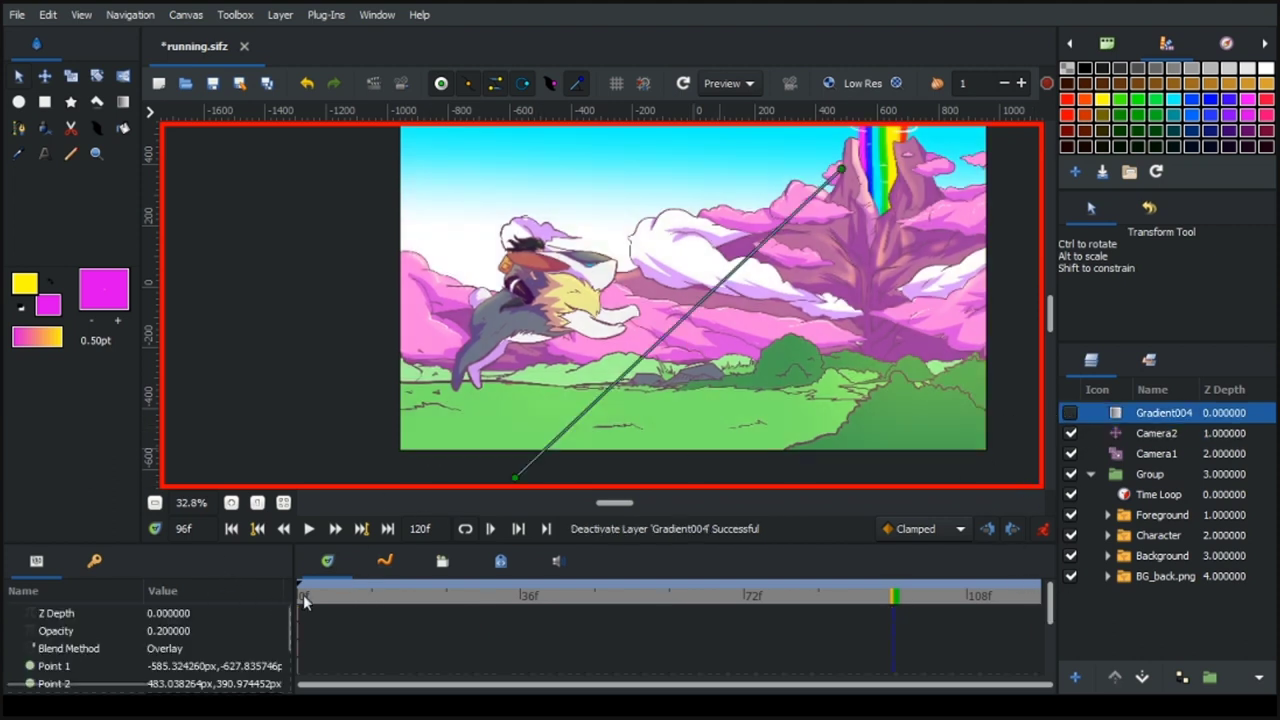
{"action": "left_click", "coordinate": [303, 594]}
{"action": "left_click", "coordinate": [309, 529]}
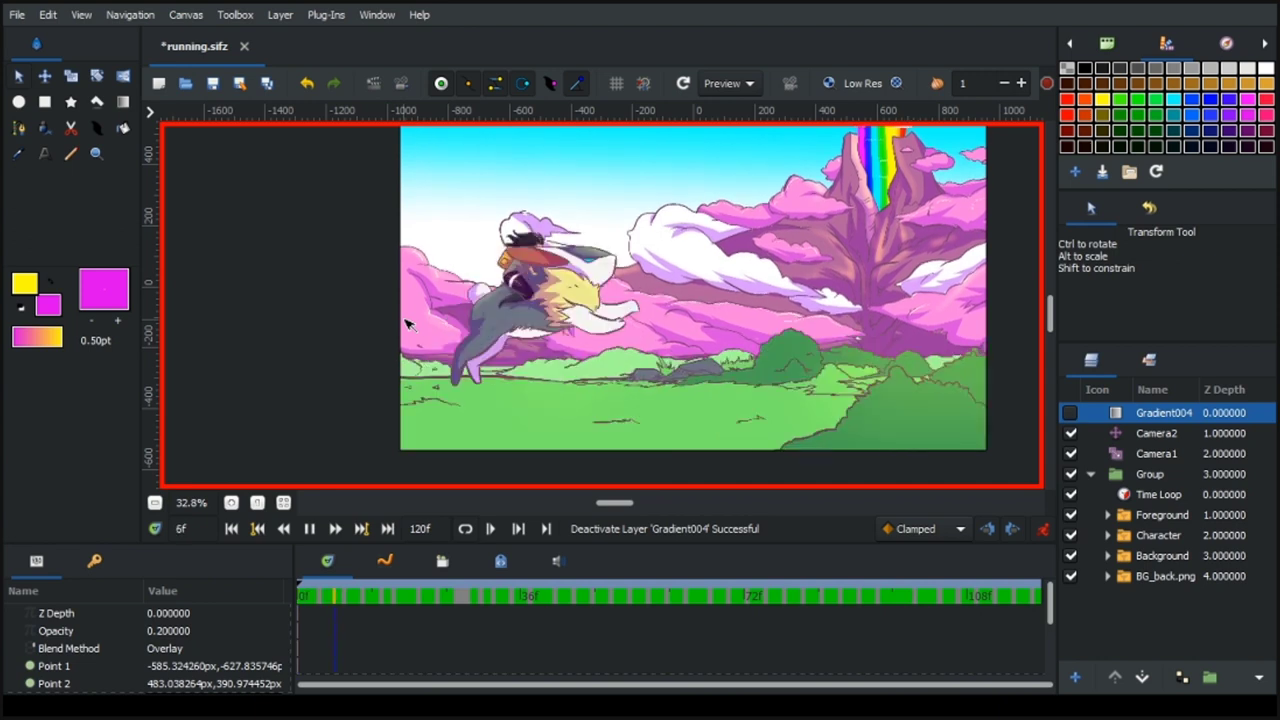
{"action": "left_click", "coordinate": [310, 531]}
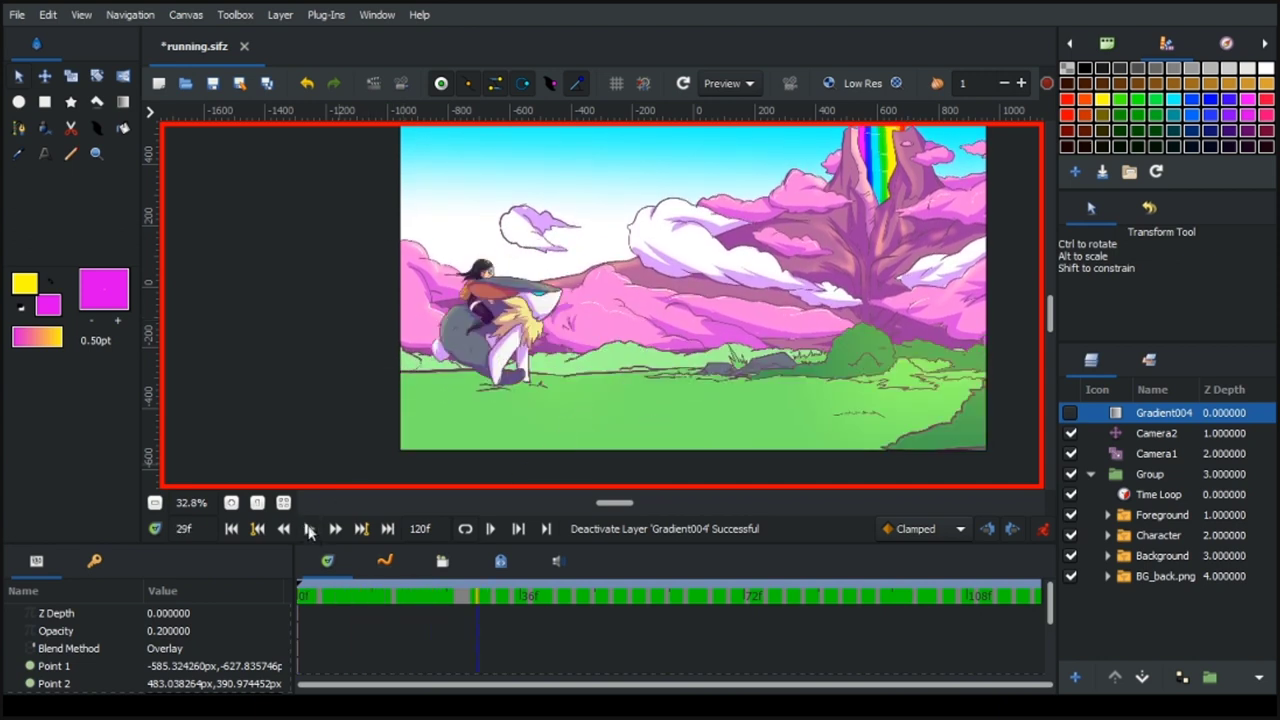
{"action": "left_click", "coordinate": [1070, 414]}
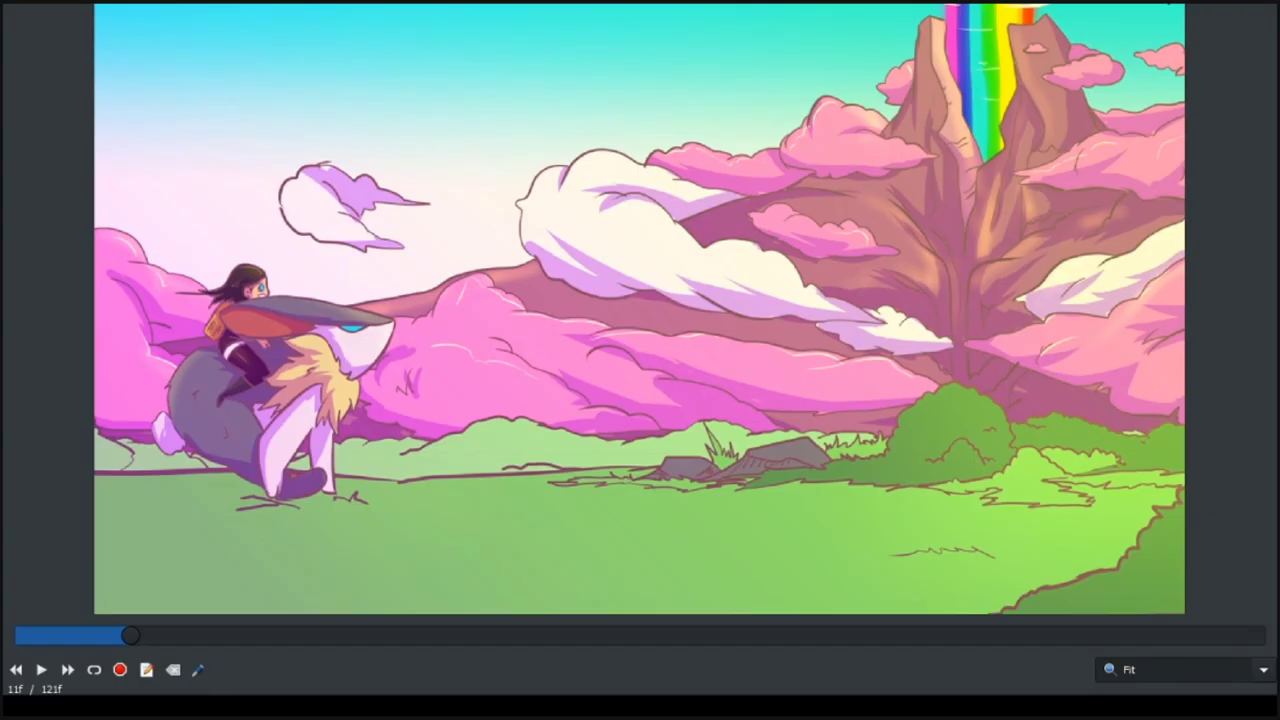
Play the rendered preview through and replay it in a loop to check the finished animation.
{"action": "left_click", "coordinate": [36, 672]}
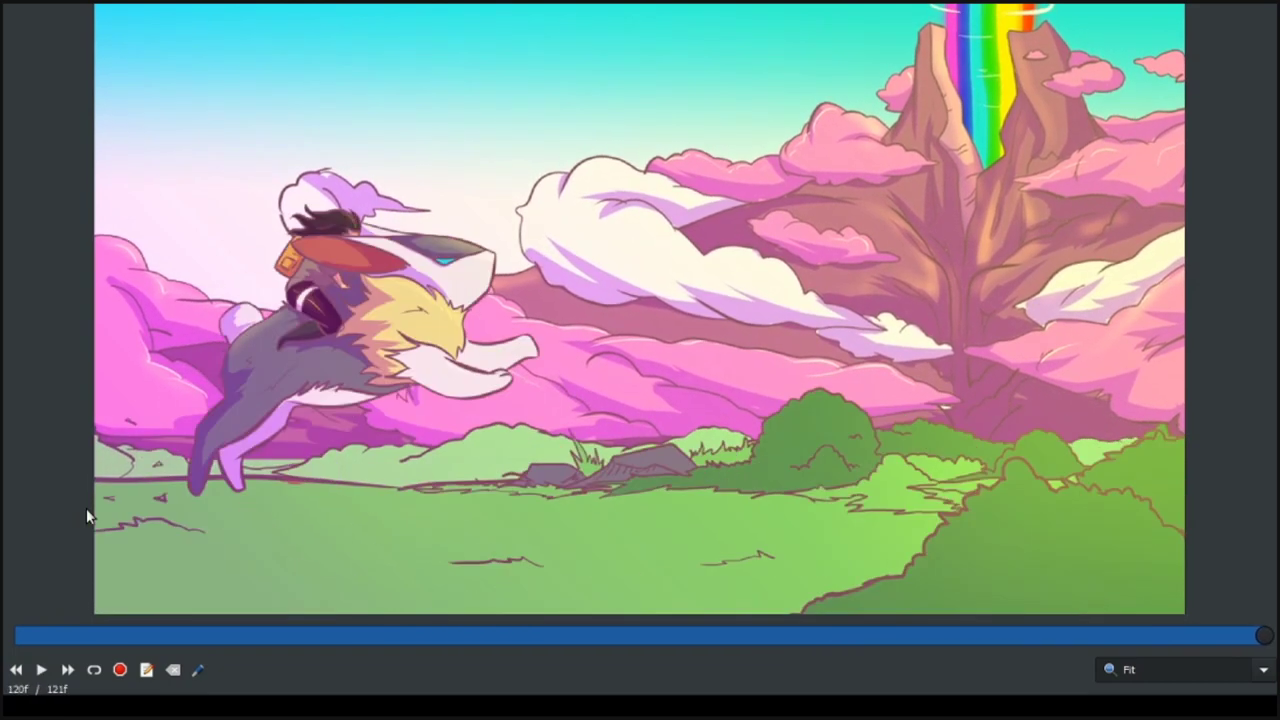
{"action": "left_click", "coordinate": [41, 670]}
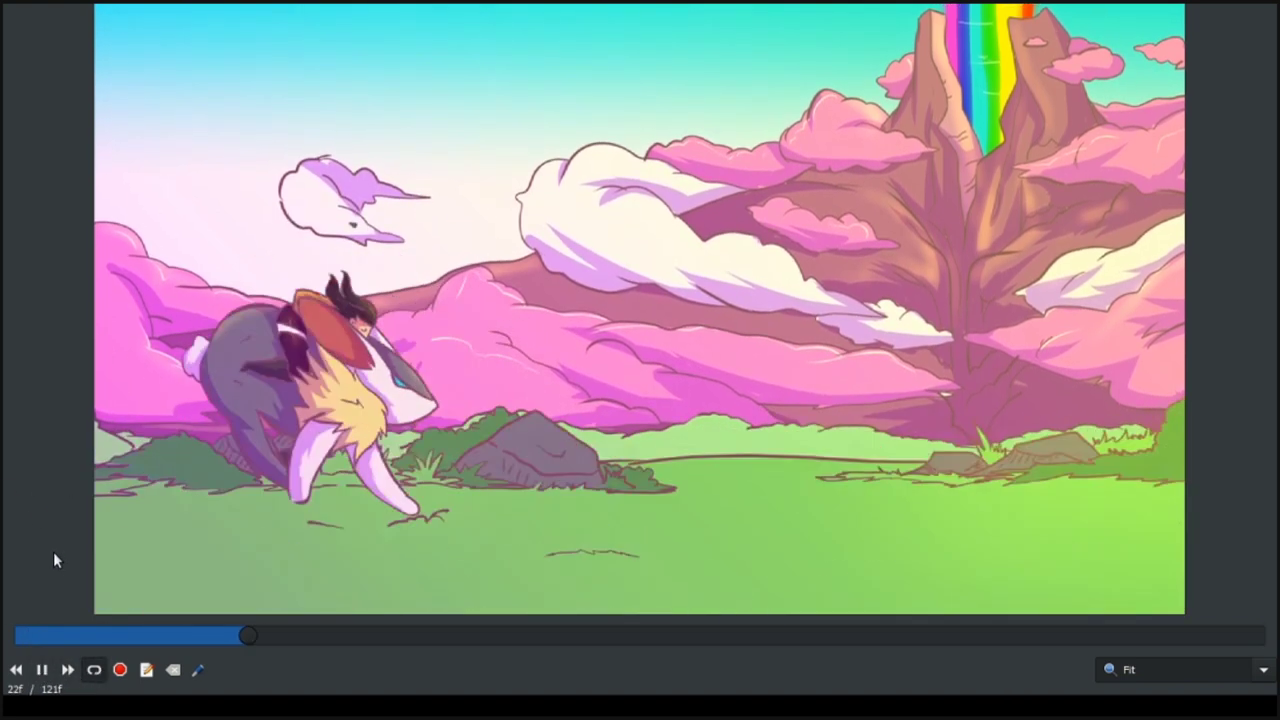